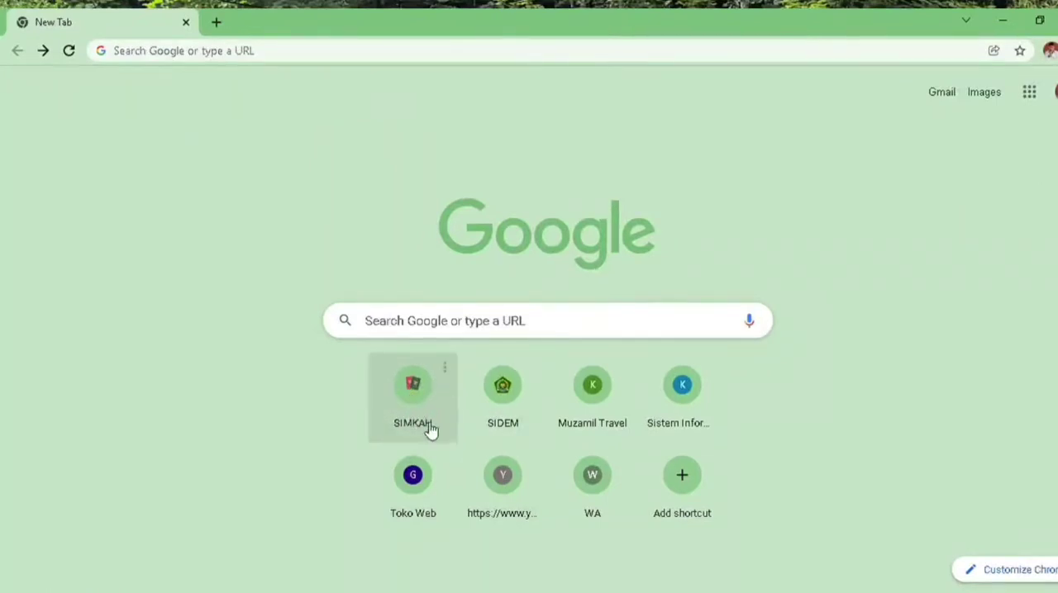
Open the SIMKAH website's home page and start a new marriage registration under Daftar Nikah
{"action": "left_click", "coordinate": [415, 398]}
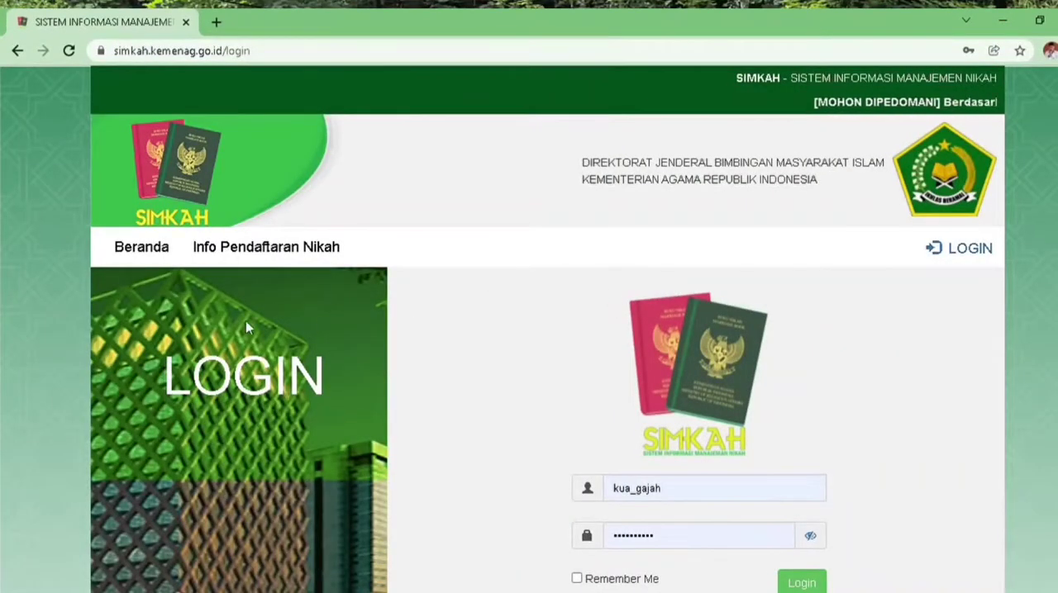
{"action": "left_click", "coordinate": [156, 253]}
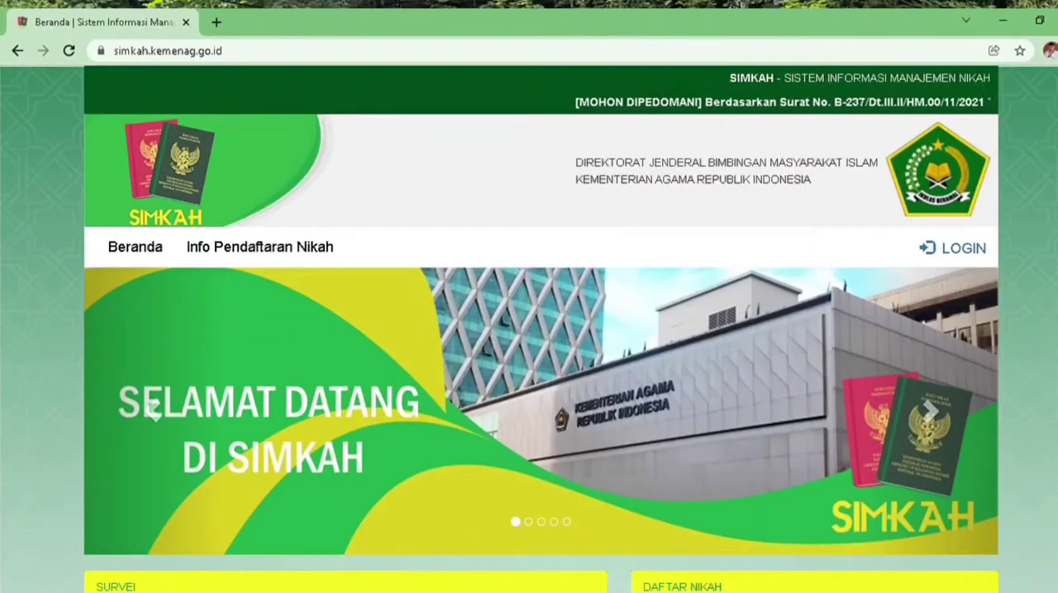
{"action": "scroll", "coordinate": [541, 331], "scroll_direction": "down", "scroll_amount": 3}
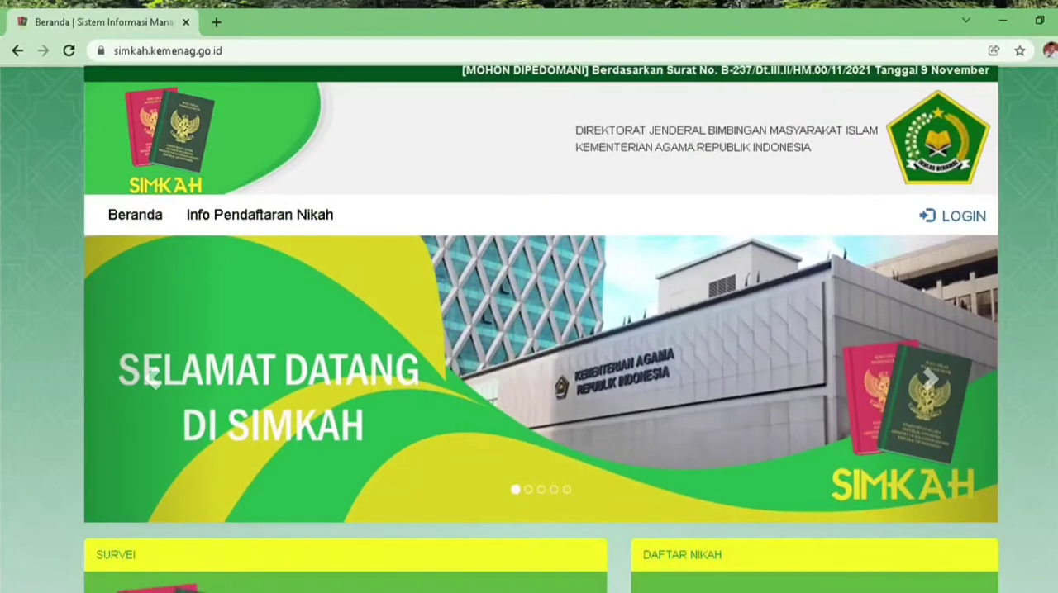
{"action": "scroll", "coordinate": [541, 330], "scroll_direction": "down", "scroll_amount": 1}
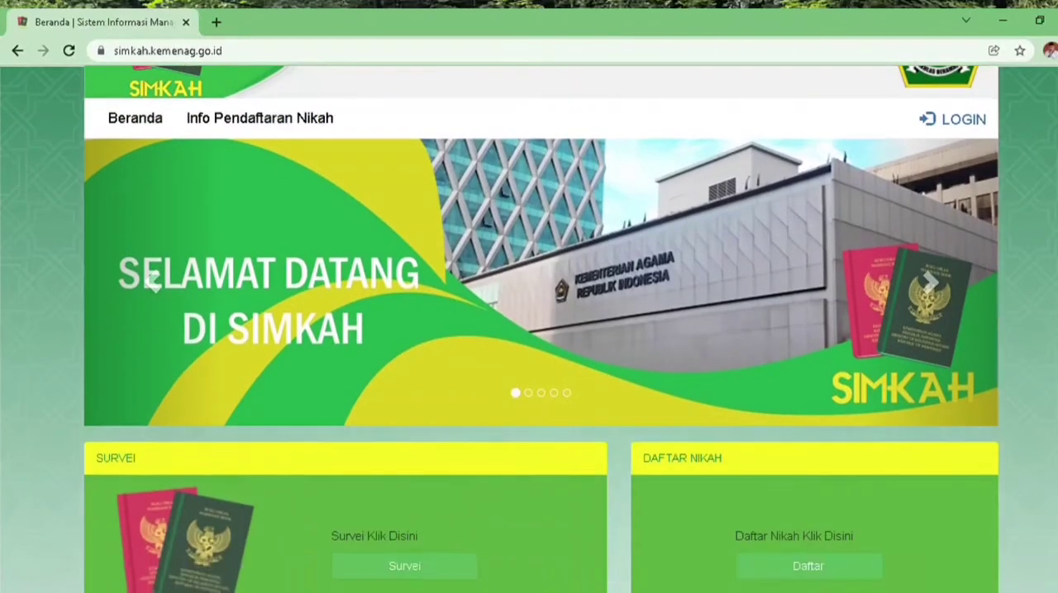
{"action": "scroll", "coordinate": [541, 330], "scroll_direction": "down", "scroll_amount": 1}
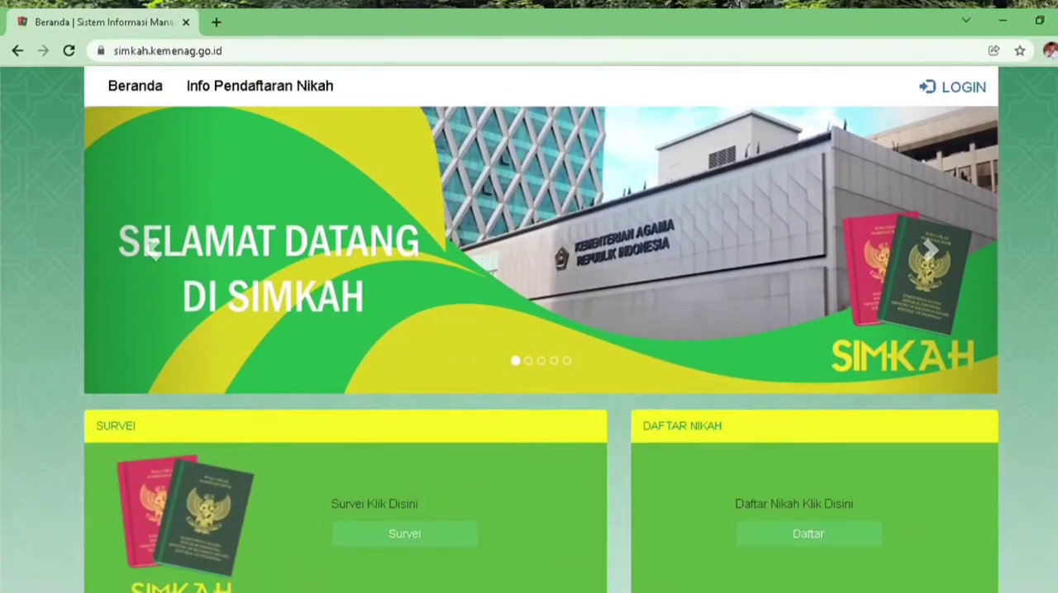
{"action": "left_click", "coordinate": [824, 546]}
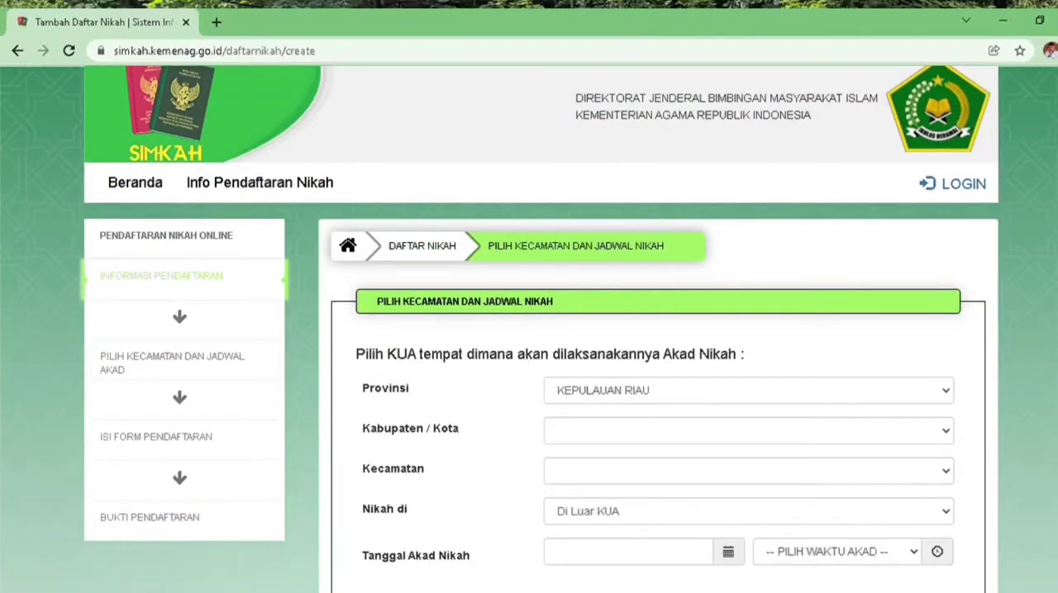
Select JAWA TENGAH as the province, DEMAK as the regency and GAJAH as the district for the KUA
{"action": "scroll", "coordinate": [541, 331], "scroll_direction": "down", "scroll_amount": 1}
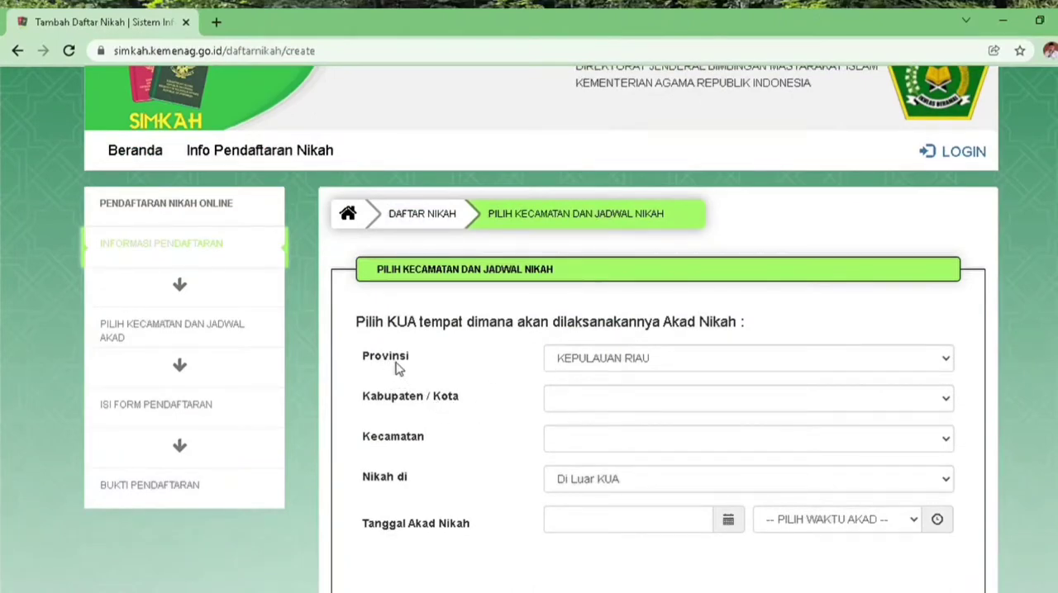
{"action": "left_click", "coordinate": [946, 361]}
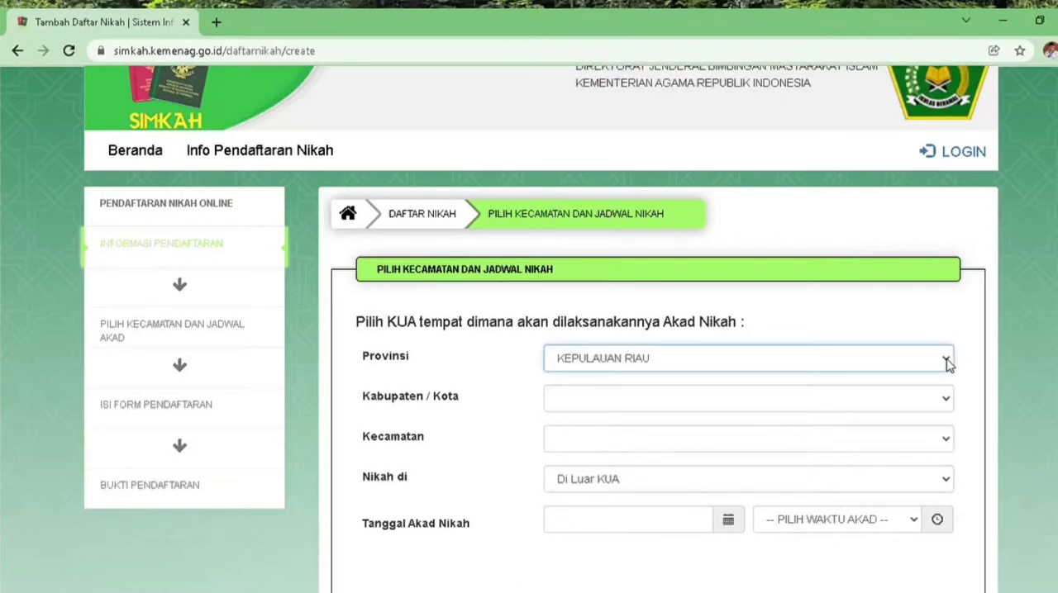
{"action": "left_click", "coordinate": [625, 191]}
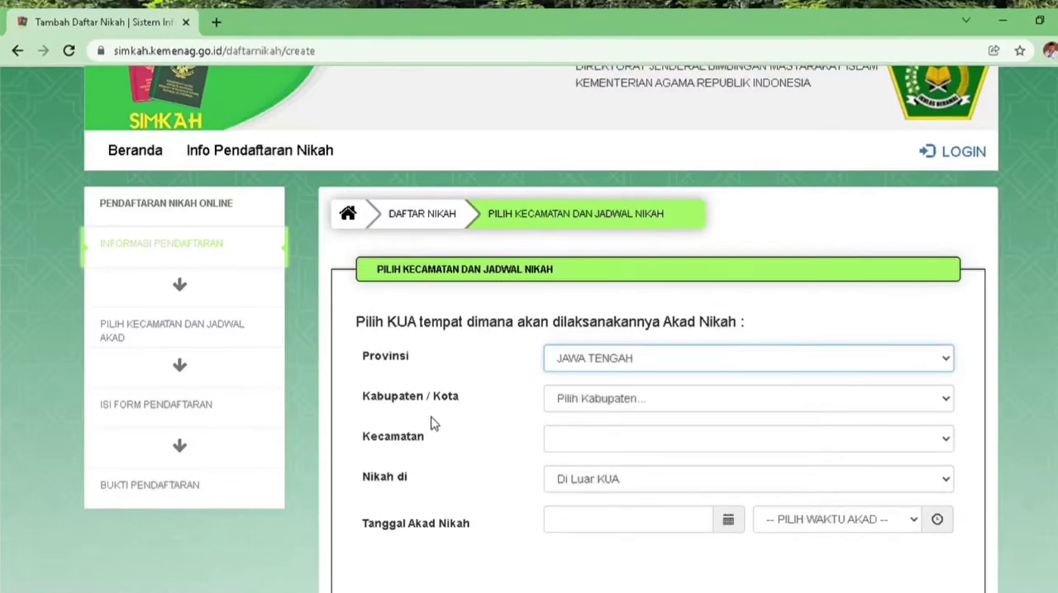
{"action": "left_click", "coordinate": [946, 404]}
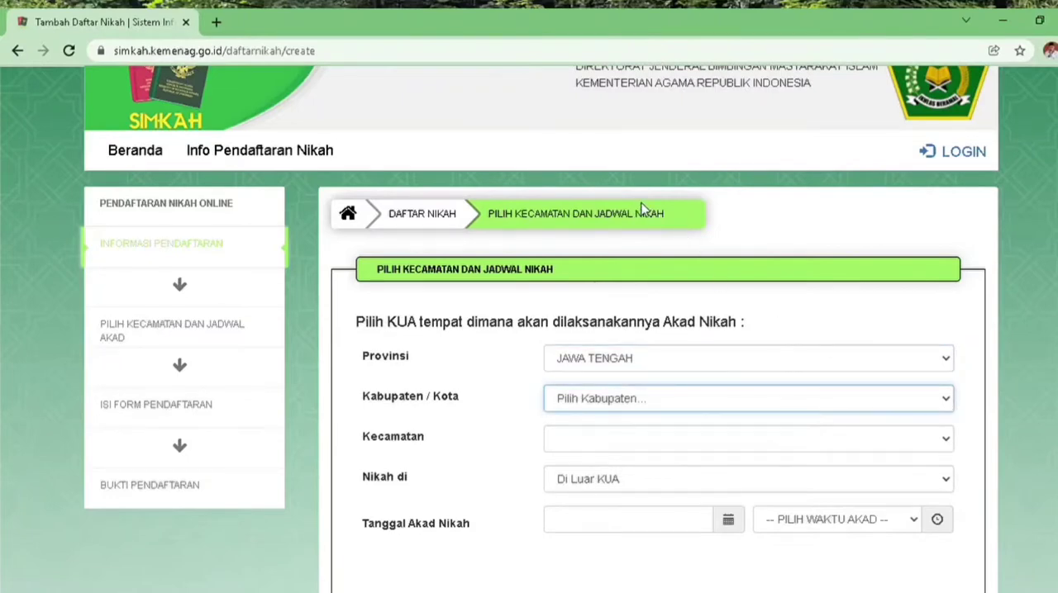
{"action": "left_click", "coordinate": [596, 176]}
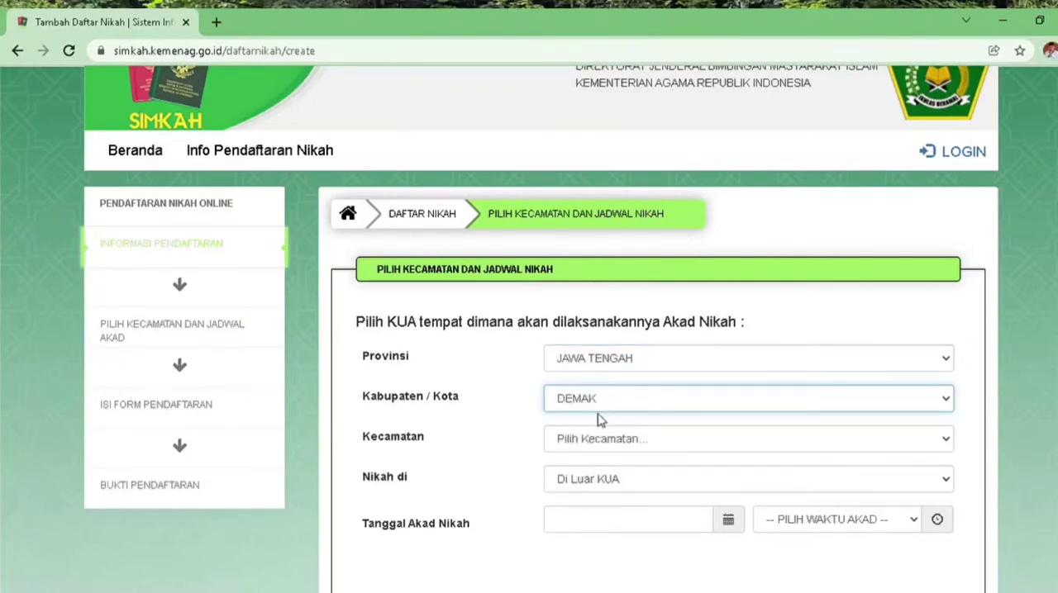
{"action": "left_click", "coordinate": [948, 444]}
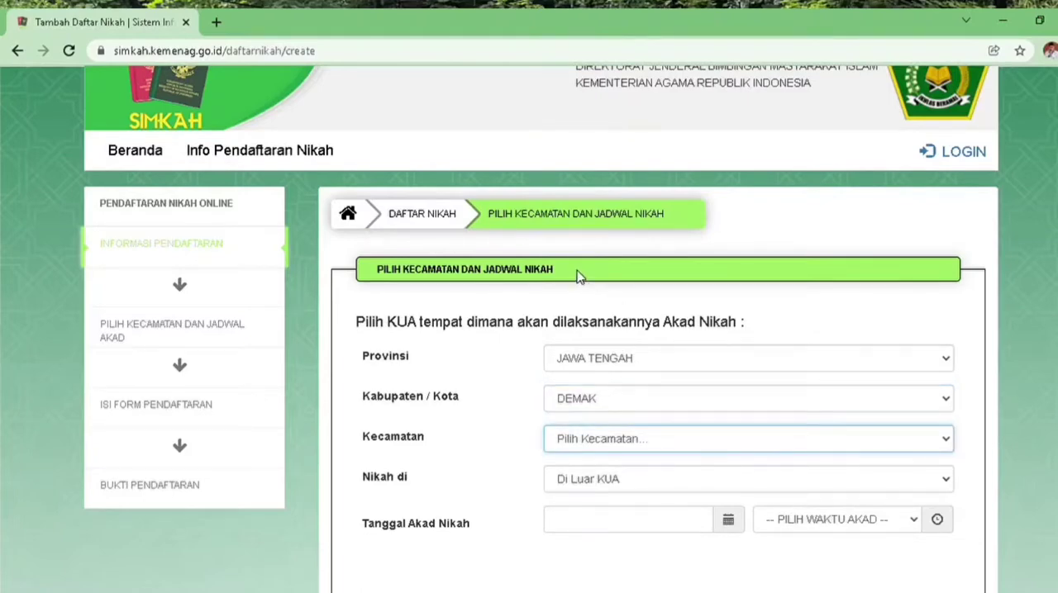
{"action": "key", "text": "g"}
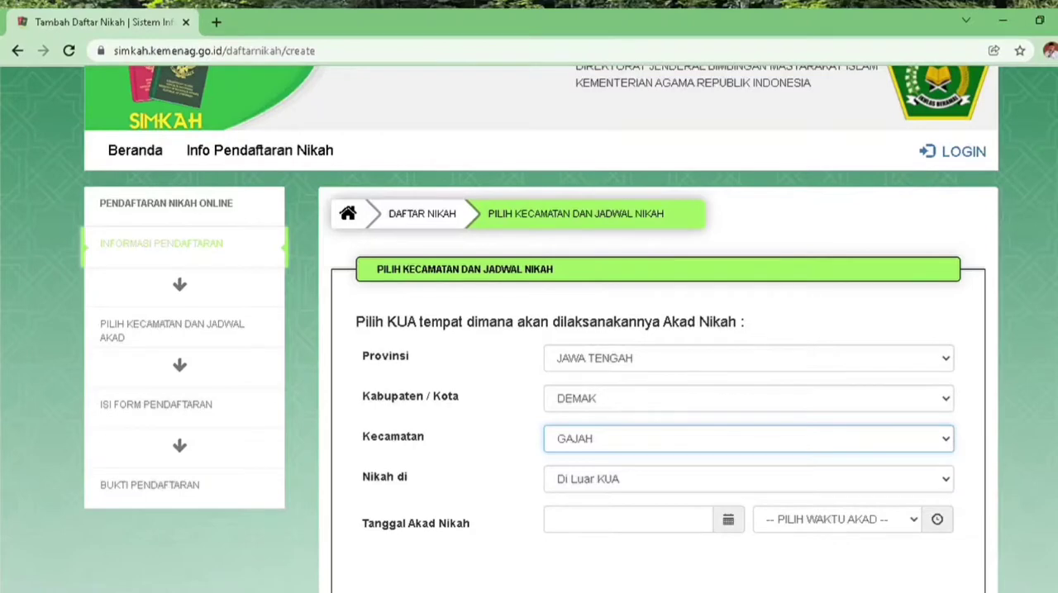
Schedule the ceremony as Di Luar KUA on 20/12/2021 at 11:00 and continue to the registration form
{"action": "scroll", "coordinate": [538, 329], "scroll_direction": "down", "scroll_amount": 1}
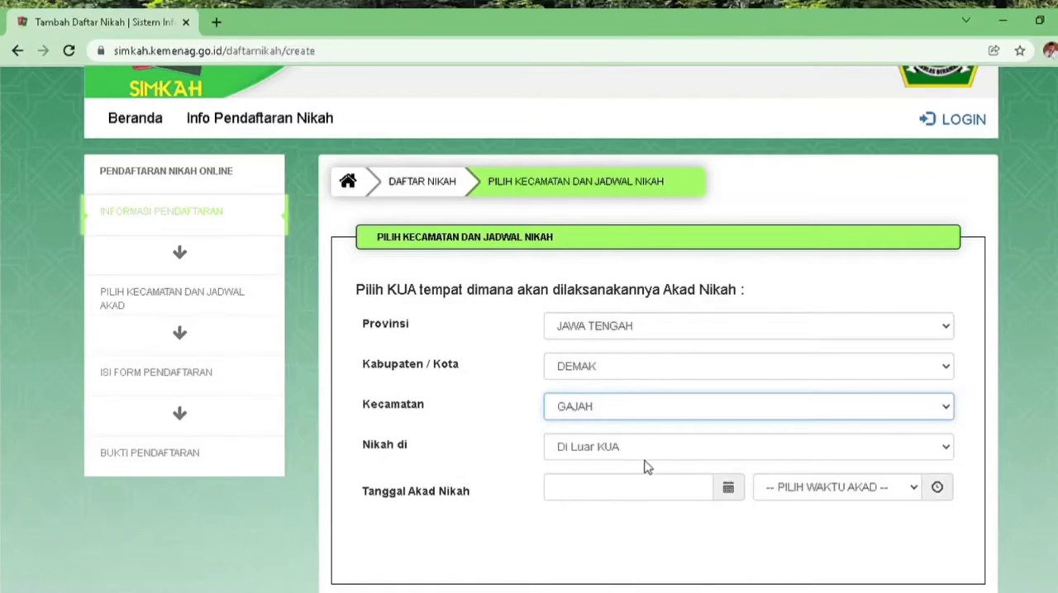
{"action": "left_click", "coordinate": [945, 450]}
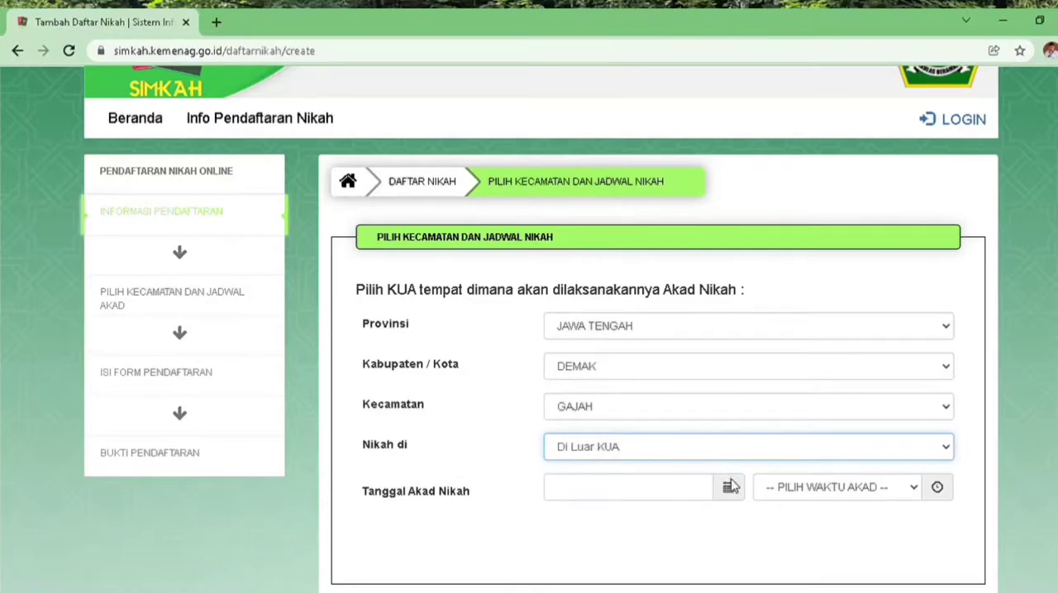
{"action": "left_click", "coordinate": [728, 491]}
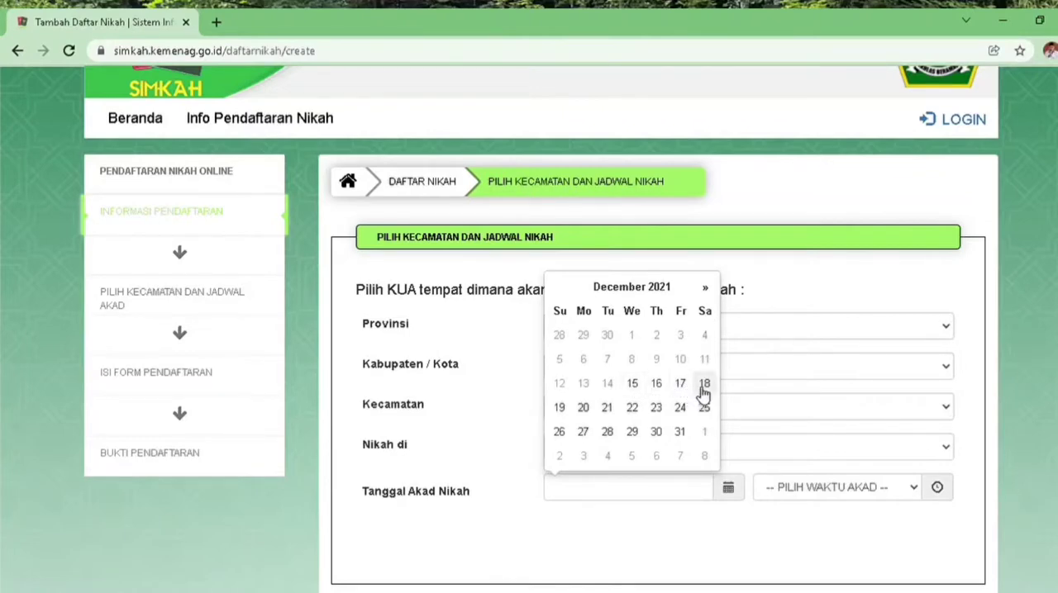
{"action": "left_click", "coordinate": [584, 409]}
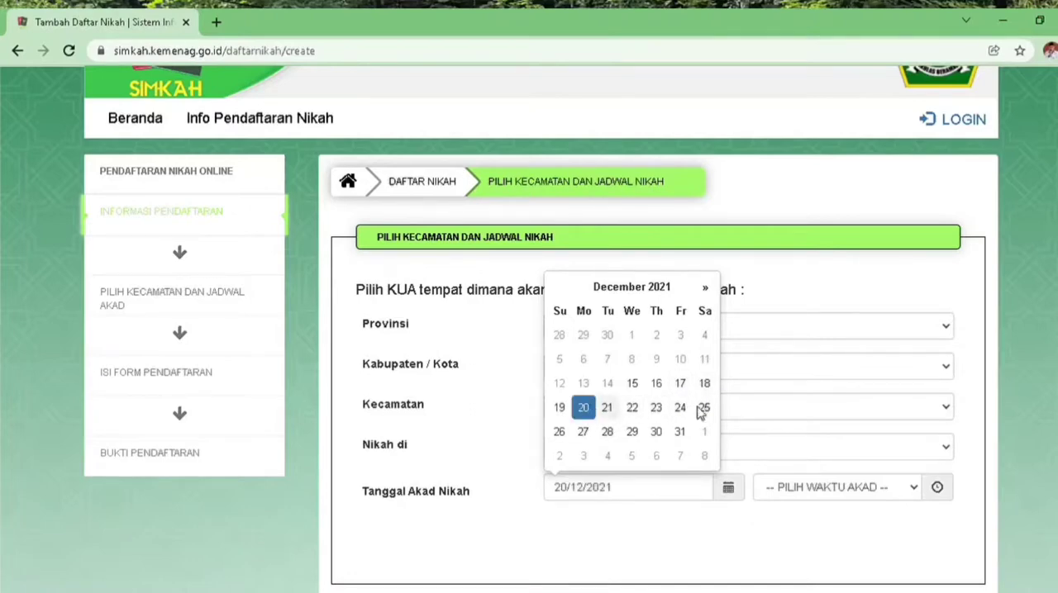
{"action": "left_click", "coordinate": [918, 490]}
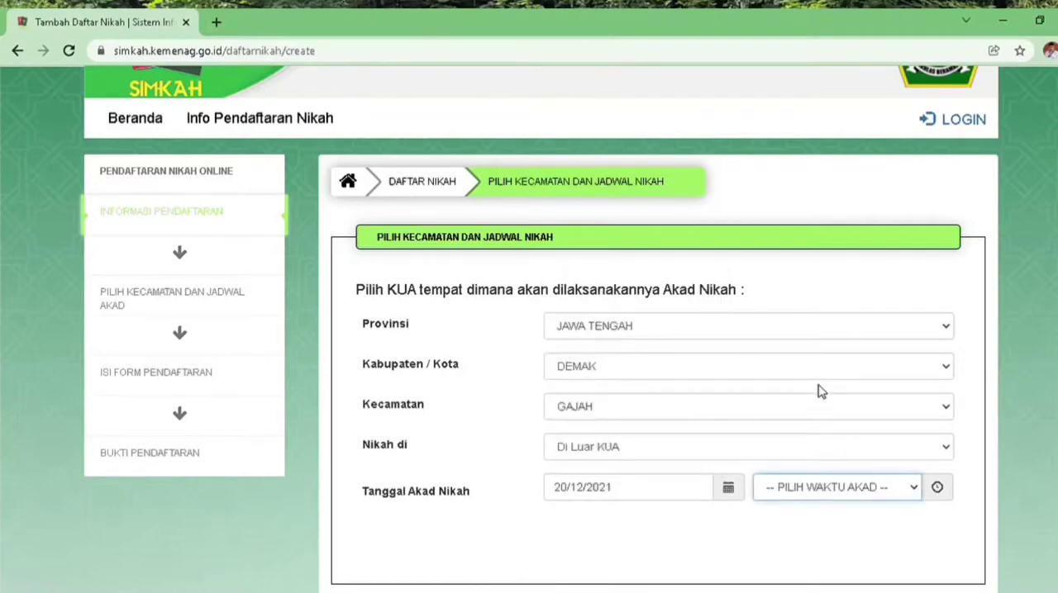
{"action": "left_click", "coordinate": [814, 351]}
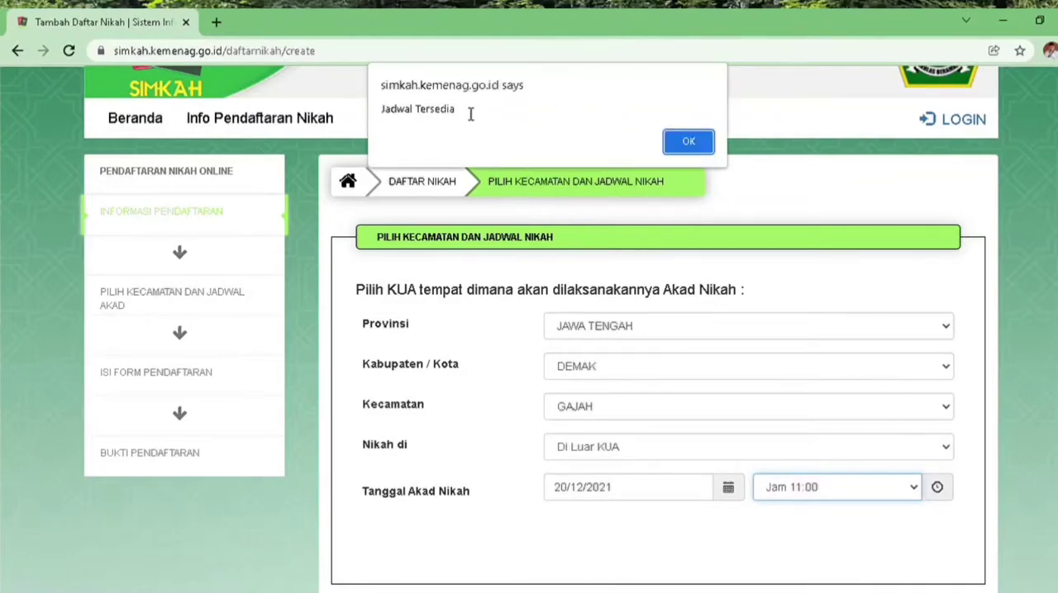
{"action": "left_click", "coordinate": [688, 142]}
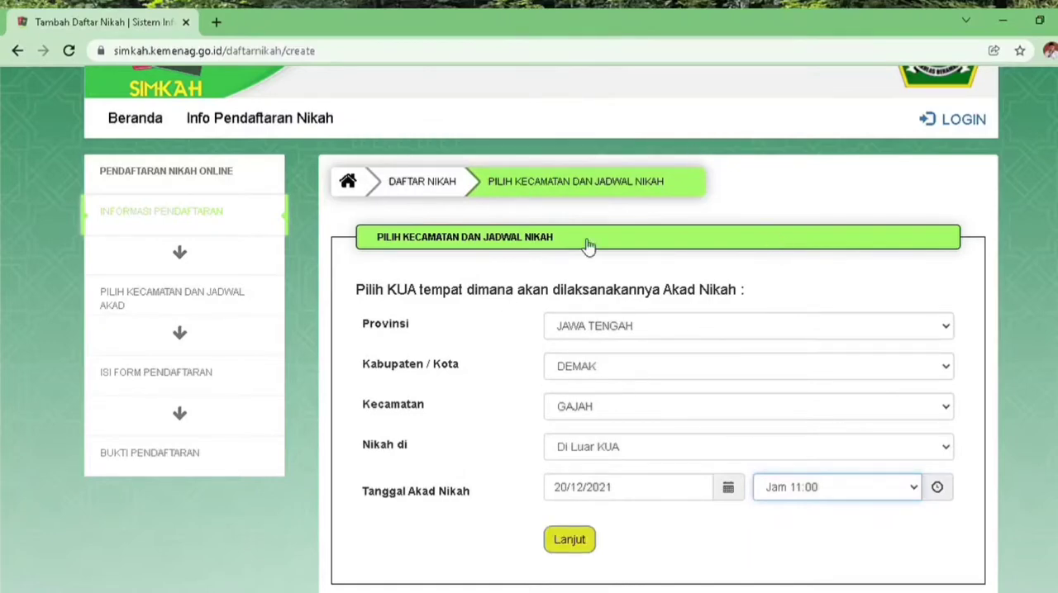
{"action": "left_click", "coordinate": [570, 540]}
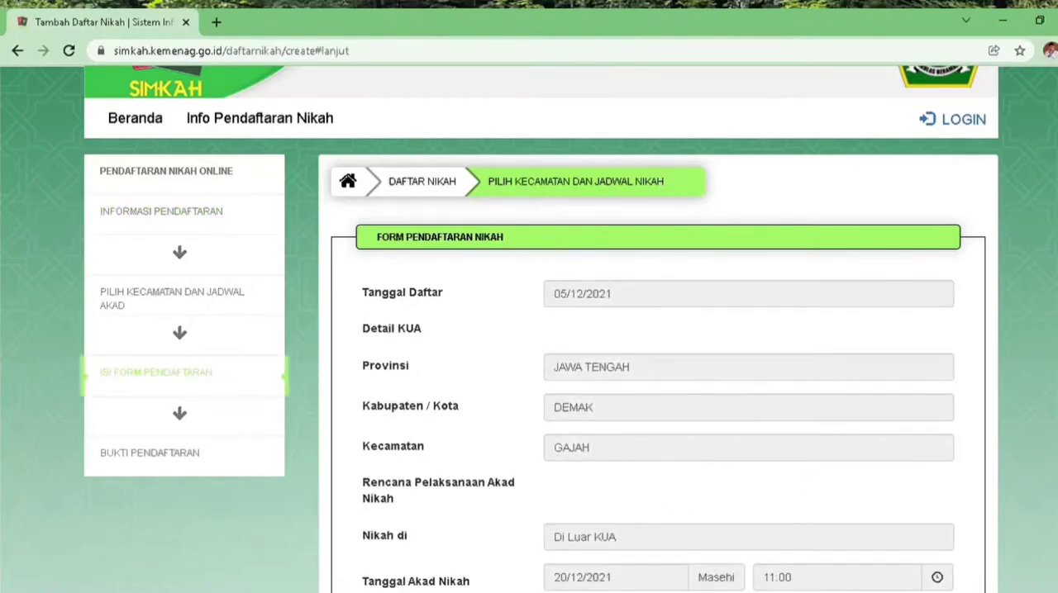
Enter the address of the ceremony location and choose BANJARSARI as the village
{"action": "scroll", "coordinate": [661, 330], "scroll_direction": "down", "scroll_amount": 4}
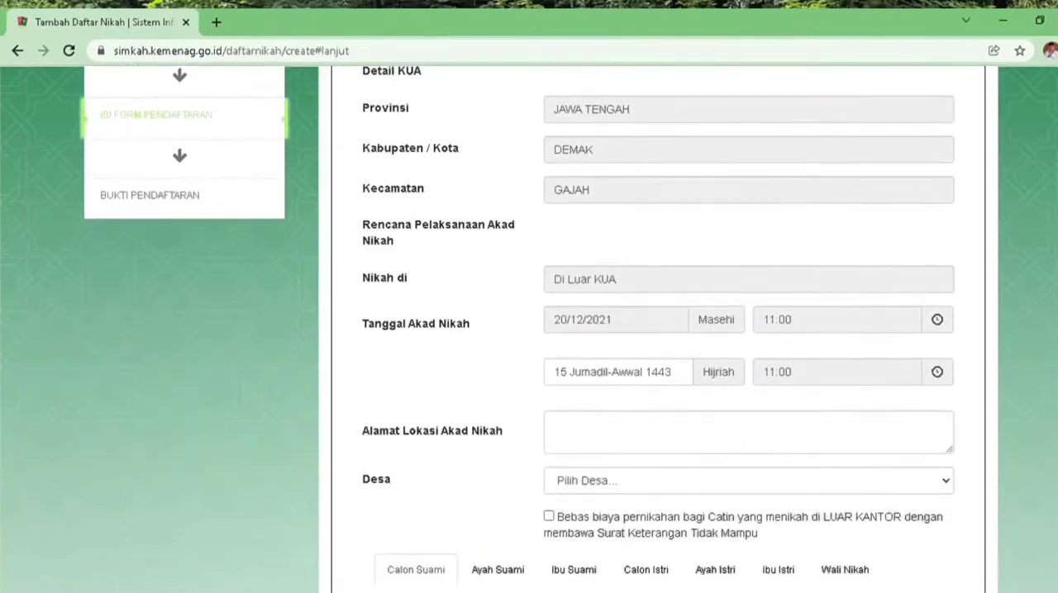
{"action": "scroll", "coordinate": [661, 330], "scroll_direction": "down", "scroll_amount": 2}
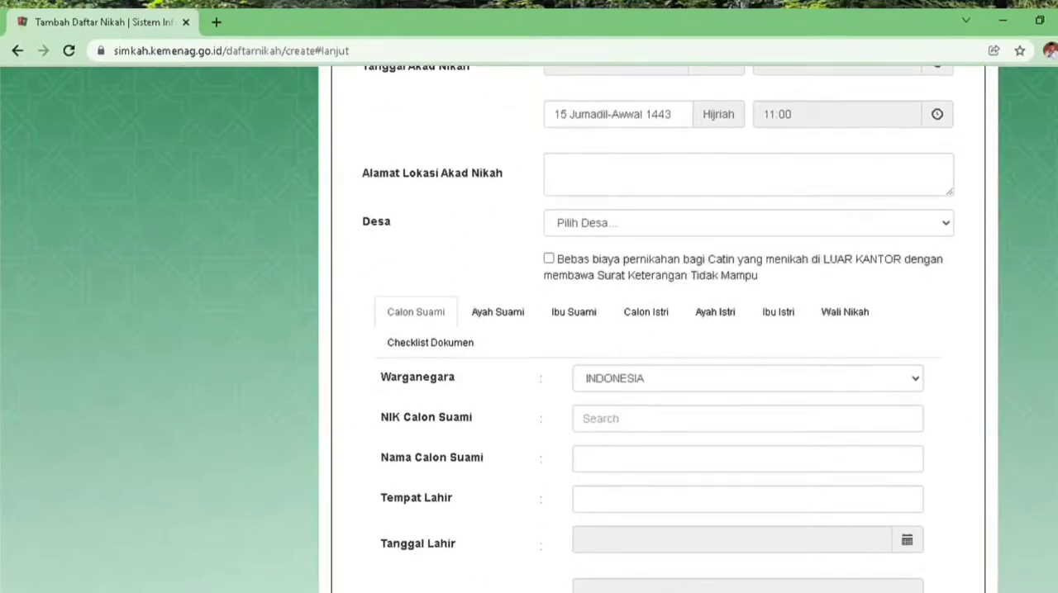
{"action": "scroll", "coordinate": [661, 331], "scroll_direction": "down", "scroll_amount": 1}
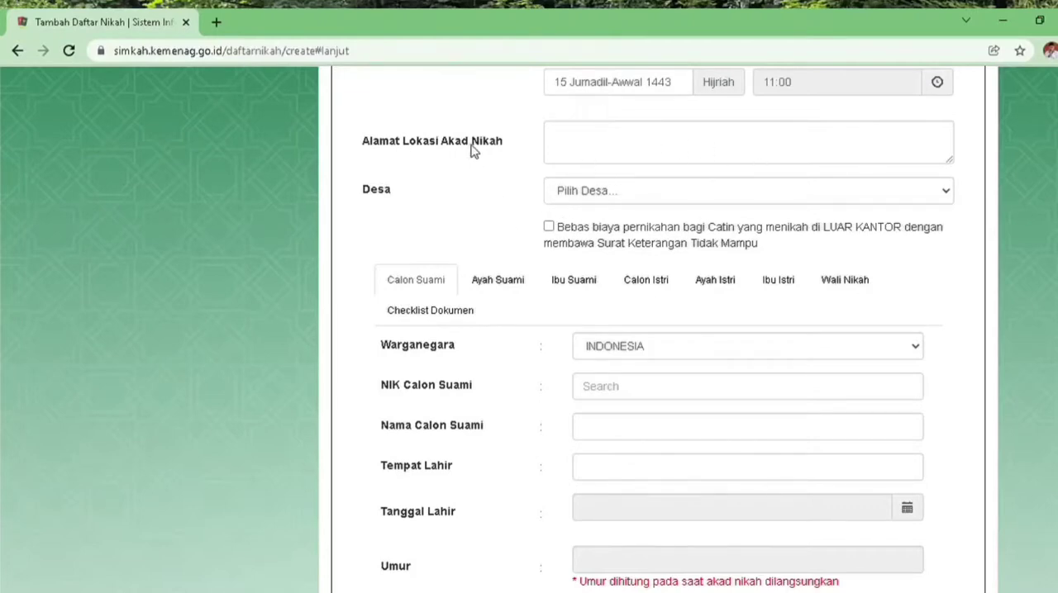
{"action": "left_click", "coordinate": [580, 146]}
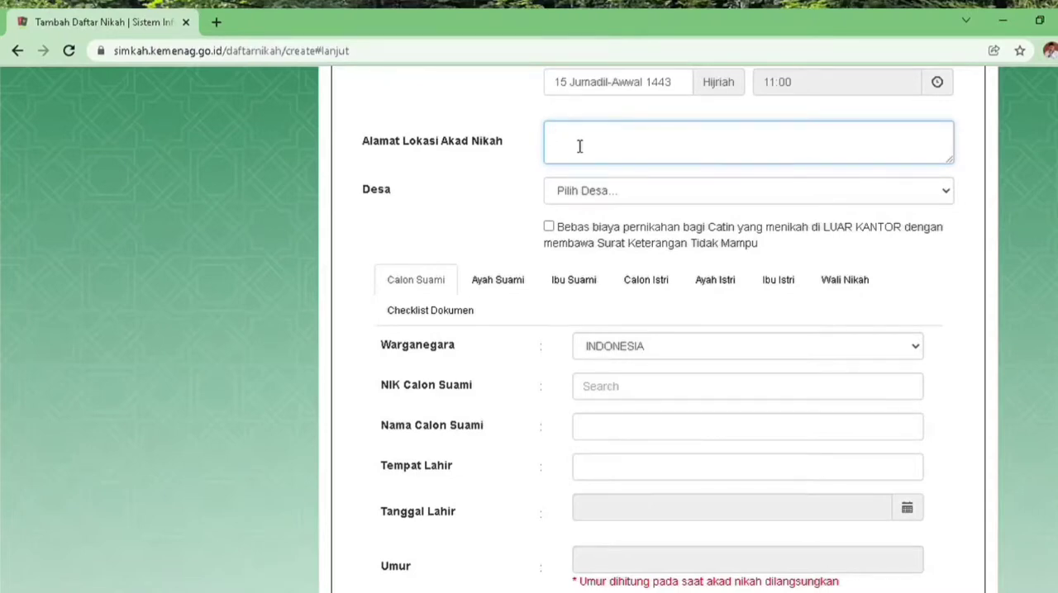
{"action": "type", "text": "BANJARSARI"}
{"action": "left_click", "coordinate": [948, 195]}
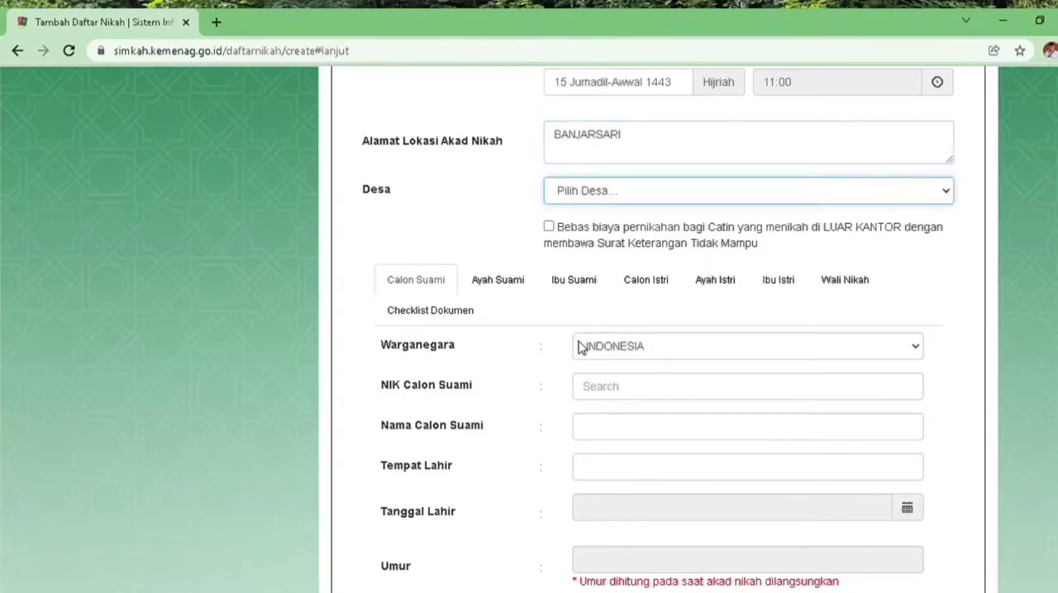
{"action": "left_click", "coordinate": [575, 329]}
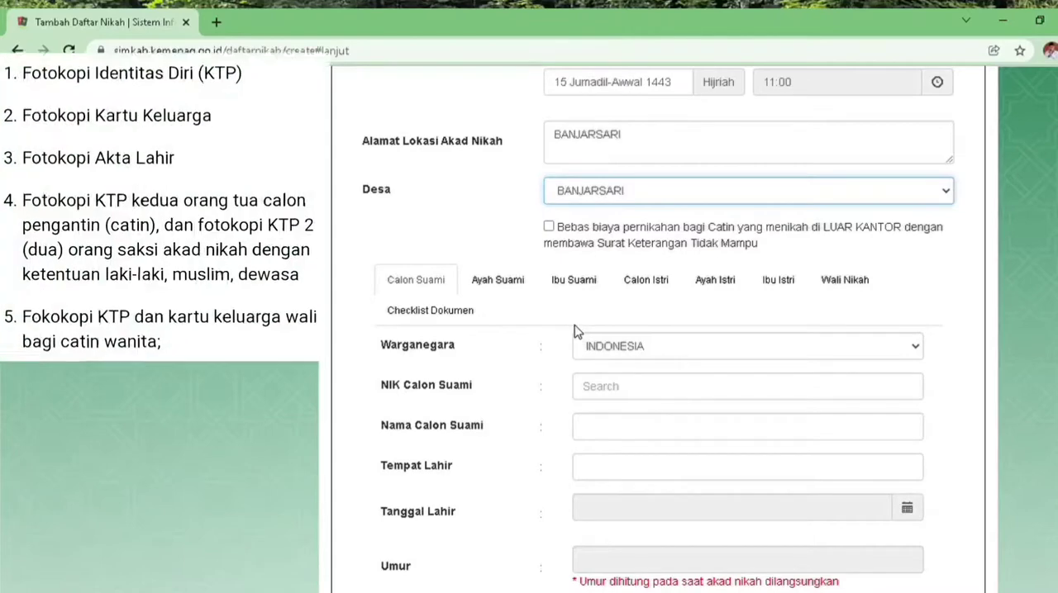
In the Calon Suami section, fill in the groom's national ID number and name, and set the birthplace to DEMAK
{"action": "left_click", "coordinate": [420, 284]}
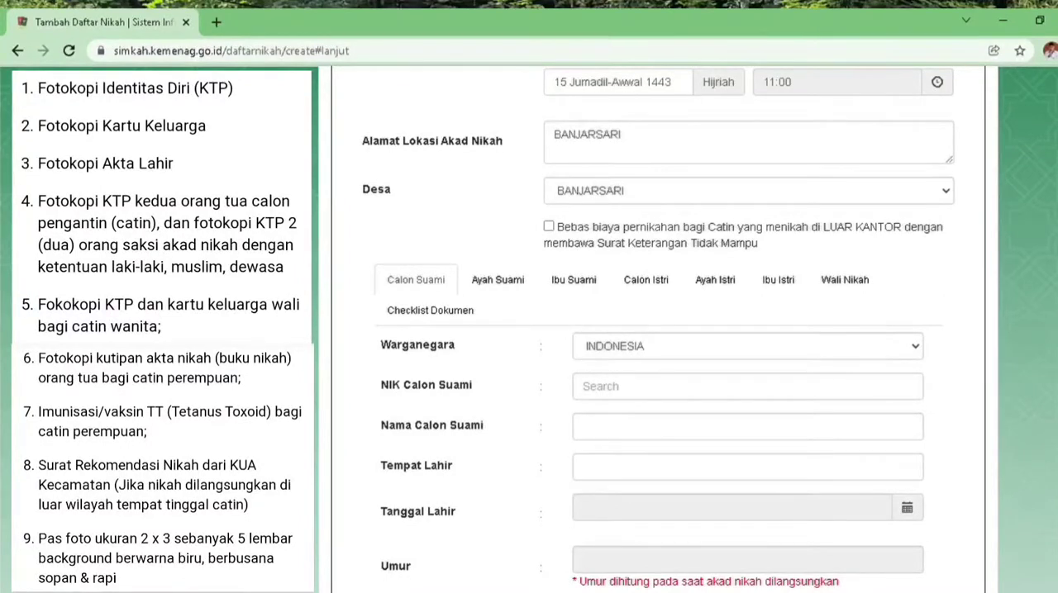
{"action": "scroll", "coordinate": [658, 330], "scroll_direction": "down", "scroll_amount": 1}
{"action": "scroll", "coordinate": [658, 331], "scroll_direction": "down", "scroll_amount": 2}
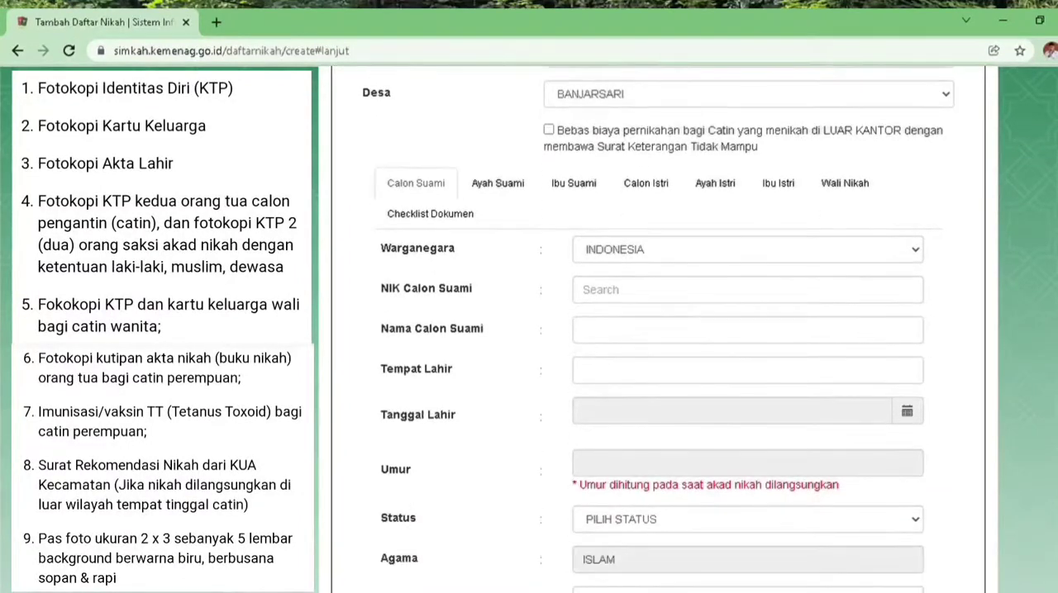
{"action": "scroll", "coordinate": [952, 479], "scroll_direction": "down", "scroll_amount": 1}
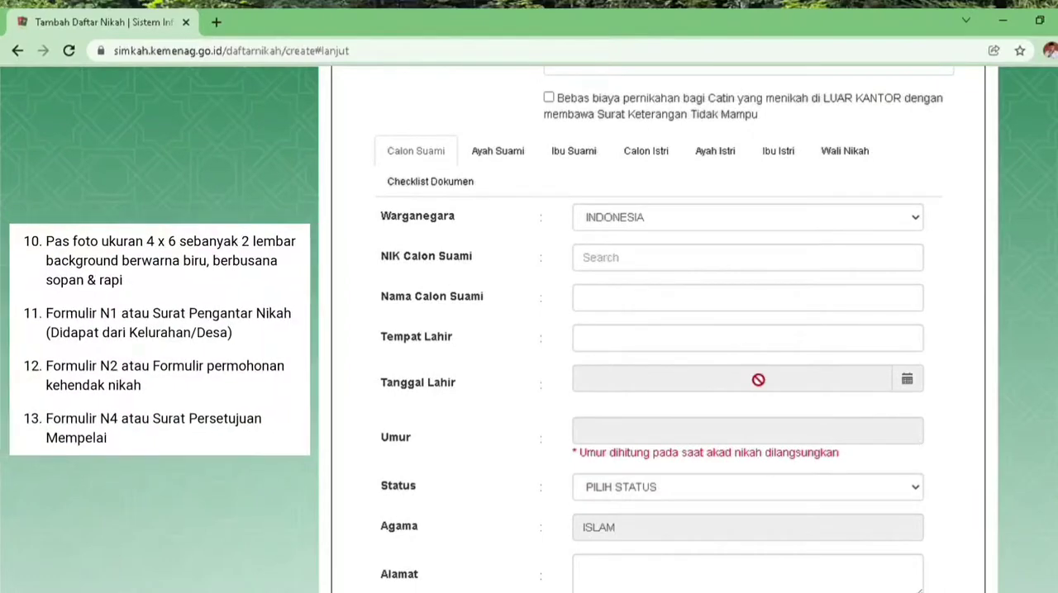
{"action": "left_click", "coordinate": [601, 260]}
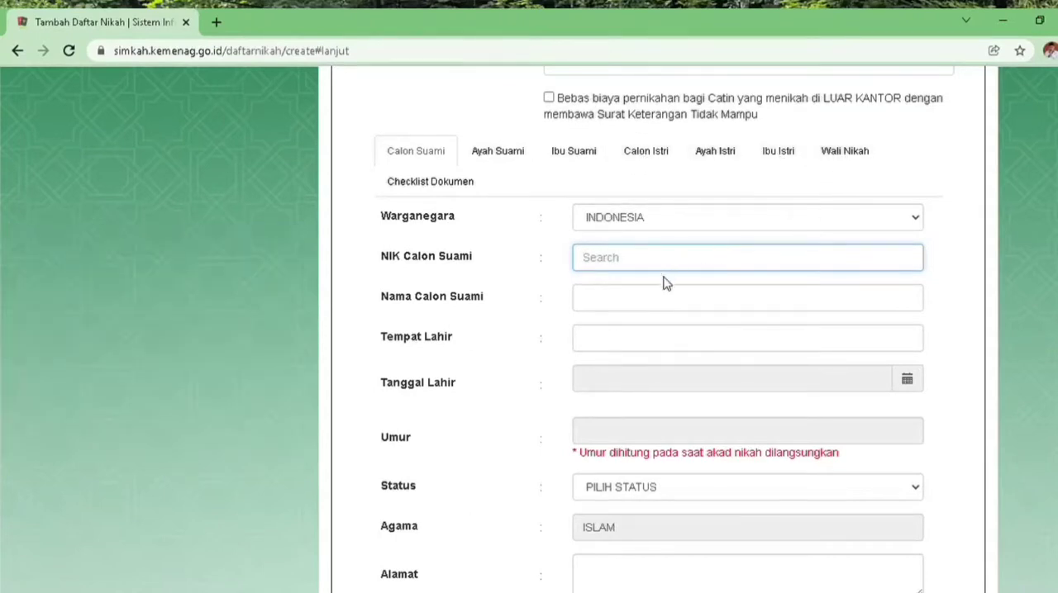
{"action": "key", "text": "ctrl+v"}
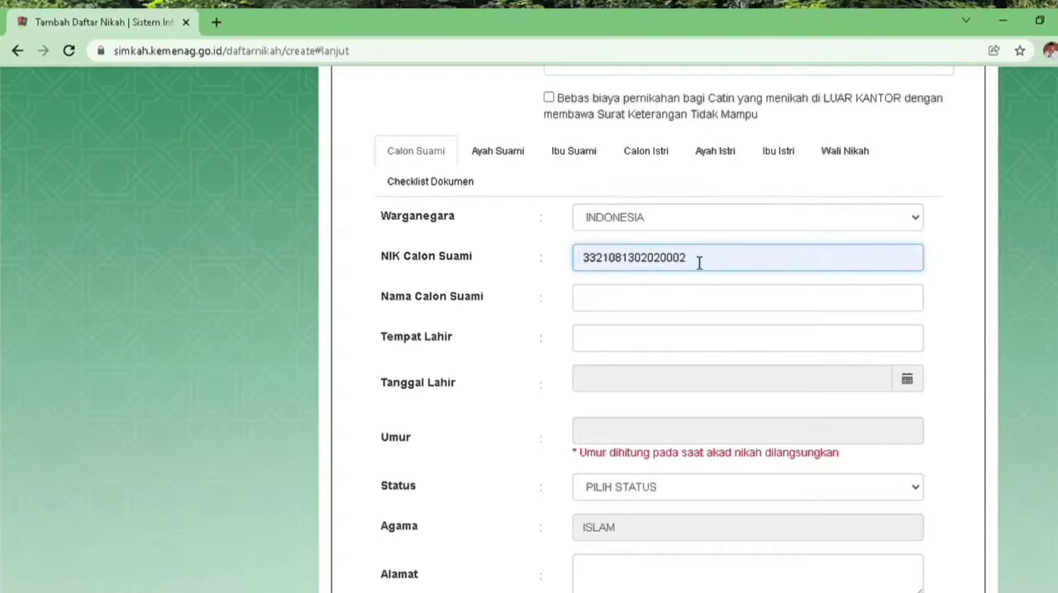
{"action": "key", "text": "BackSpace"}
{"action": "type", "text": "1"}
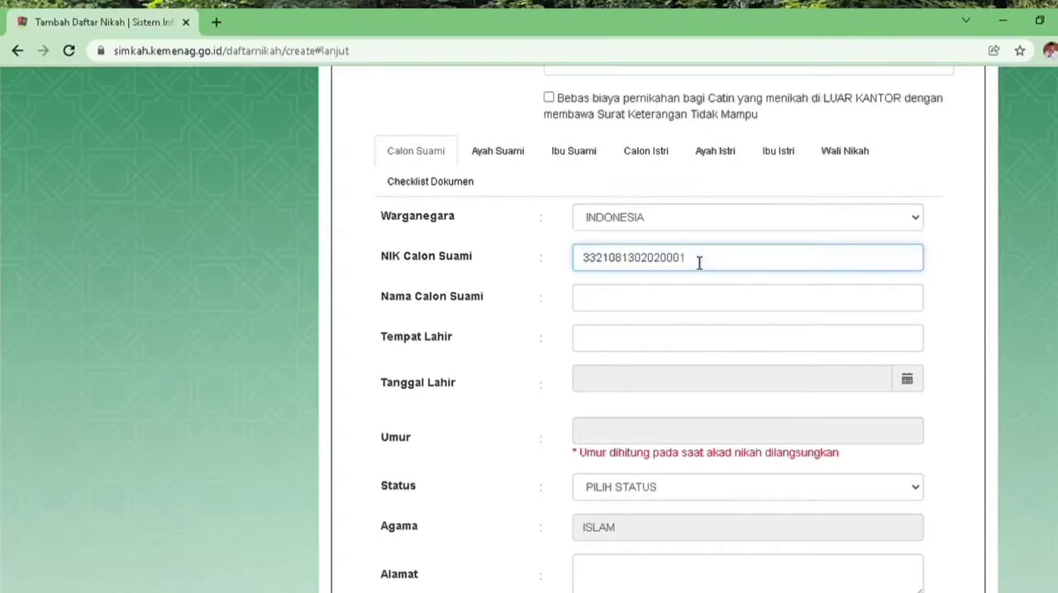
{"action": "left_click", "coordinate": [688, 301]}
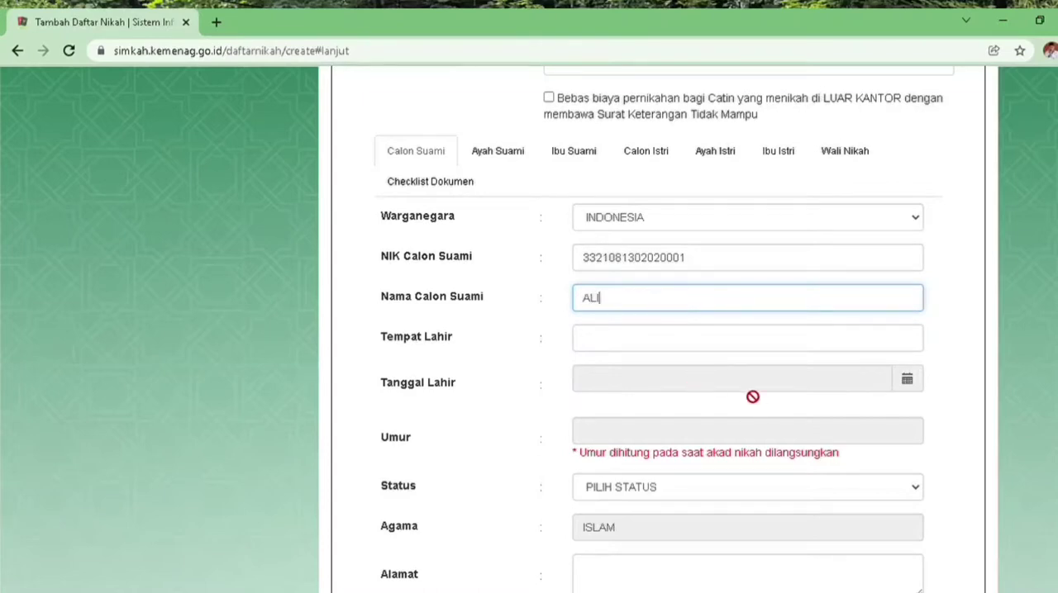
{"action": "left_click", "coordinate": [723, 343]}
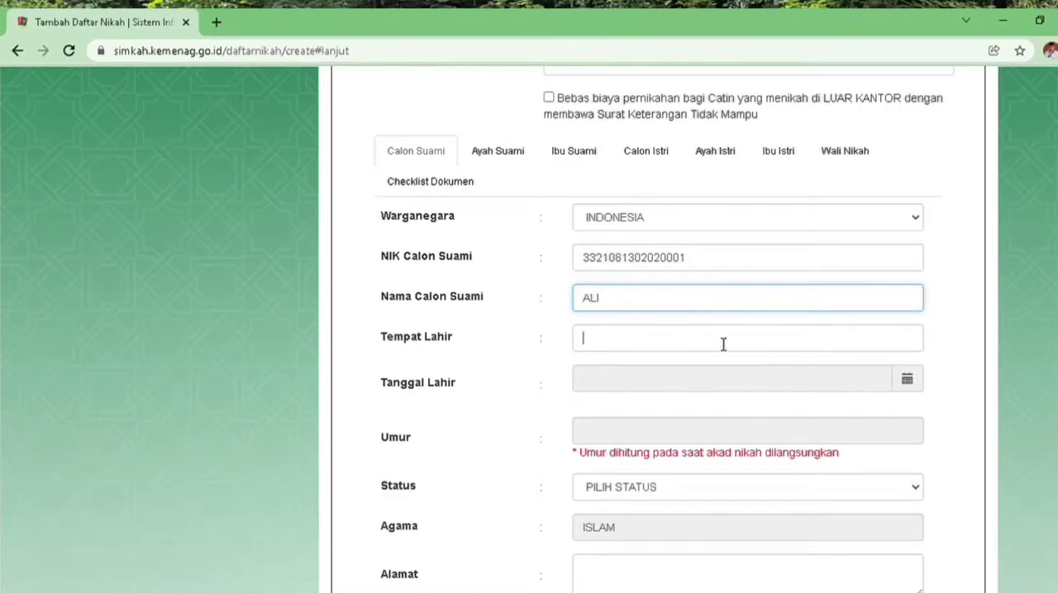
Choose the groom's date of birth in the Tanggal Lahir field of the Calon Suami section
{"action": "left_click", "coordinate": [597, 382]}
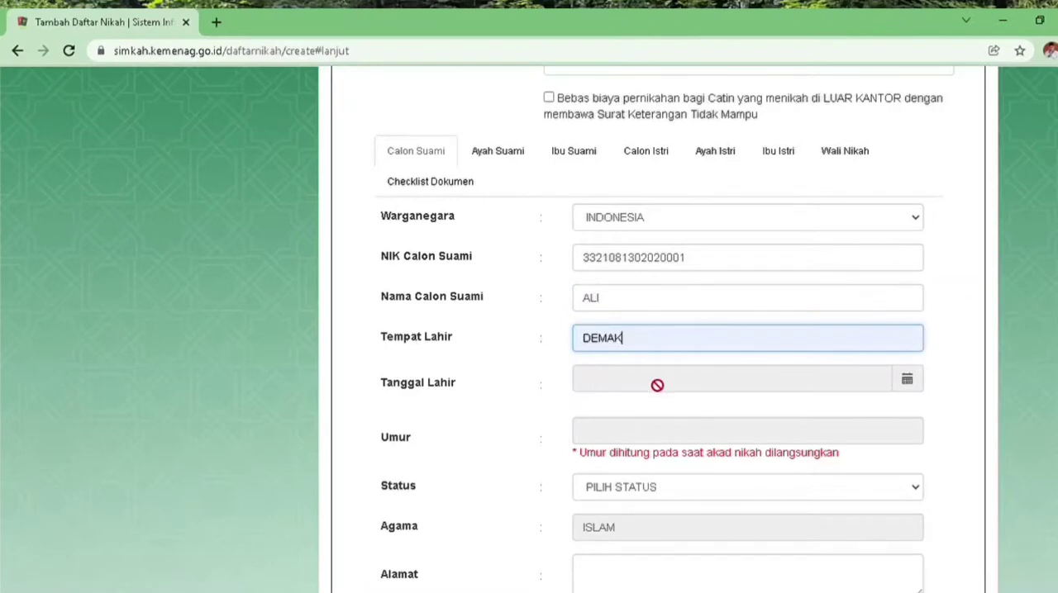
{"action": "left_click", "coordinate": [907, 380]}
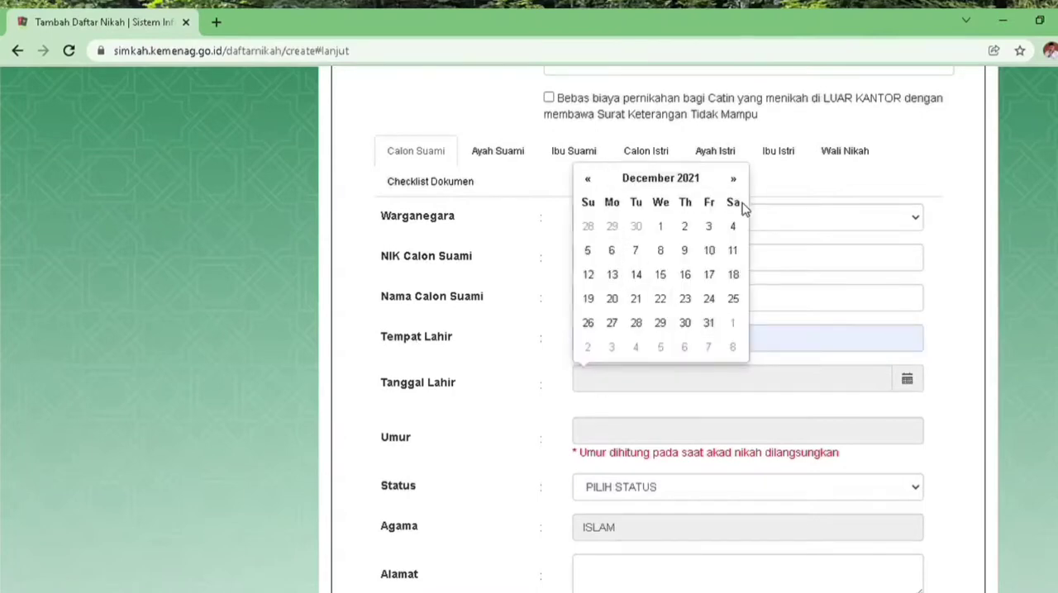
{"action": "left_click", "coordinate": [652, 180]}
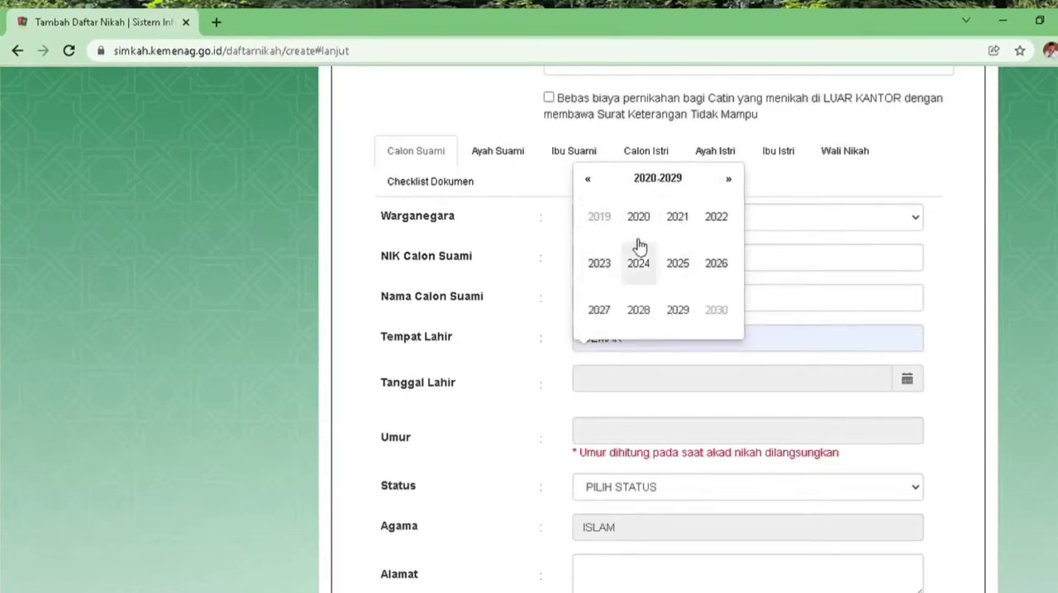
{"action": "left_click", "coordinate": [589, 180]}
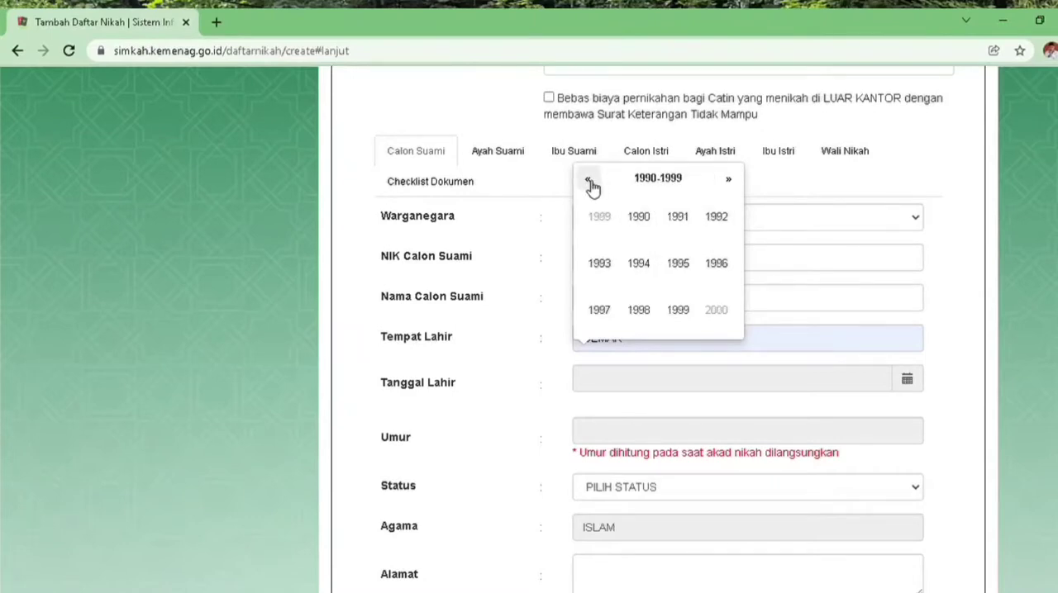
{"action": "left_click", "coordinate": [590, 182]}
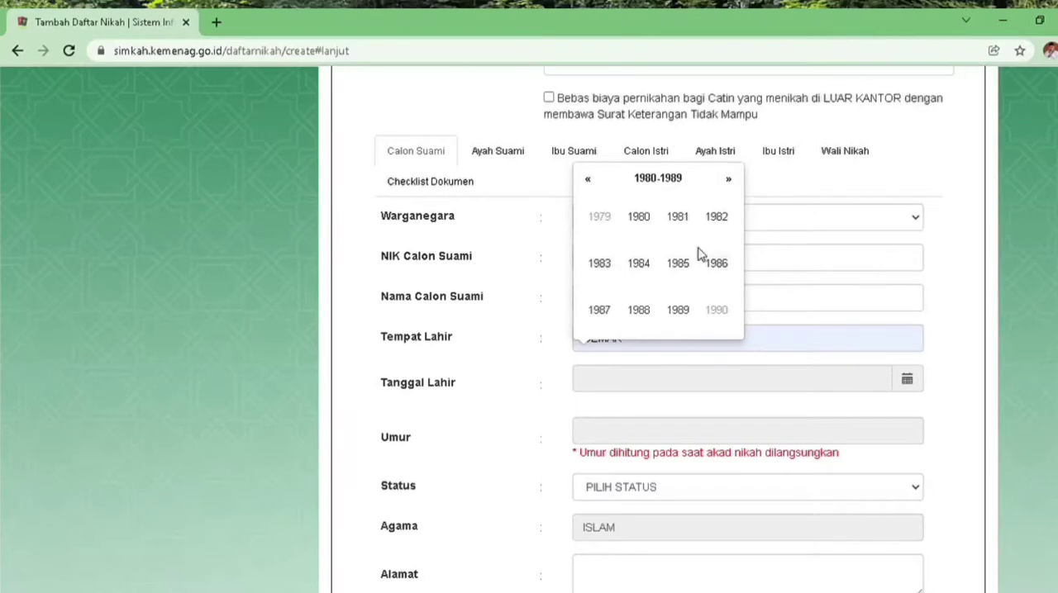
{"action": "left_click", "coordinate": [639, 311]}
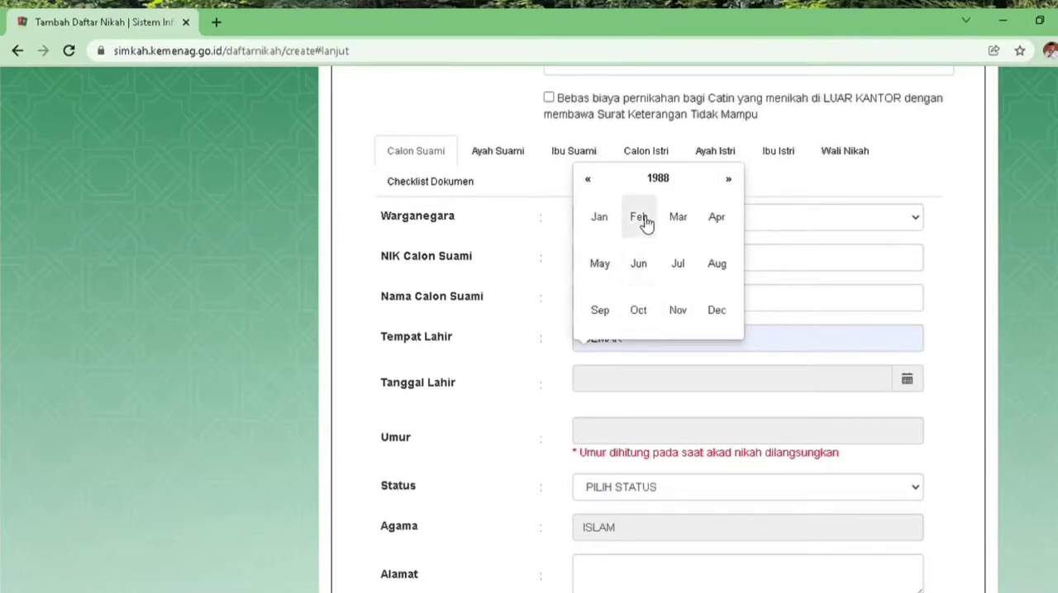
{"action": "left_click", "coordinate": [640, 219]}
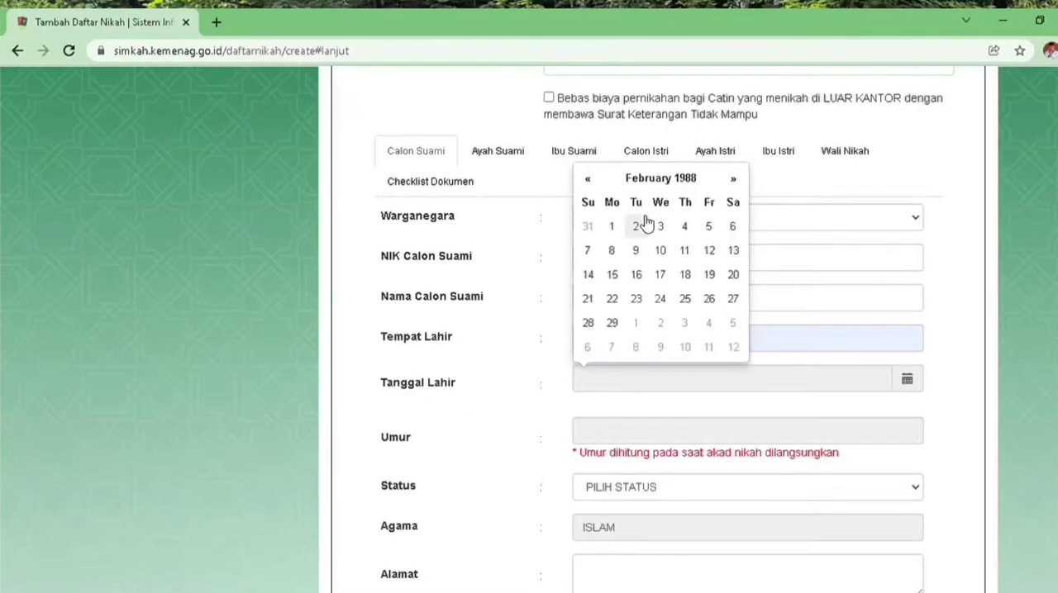
{"action": "left_click", "coordinate": [663, 229]}
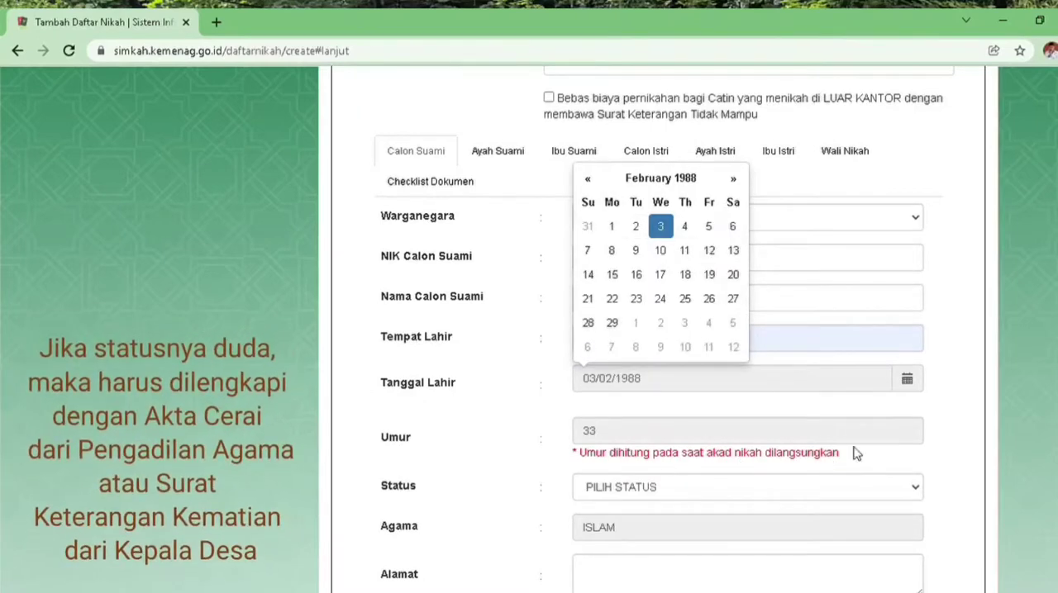
Set the groom's marital status to BELUM KAWIN and fill in his home address in the Alamat field
{"action": "left_click", "coordinate": [917, 495]}
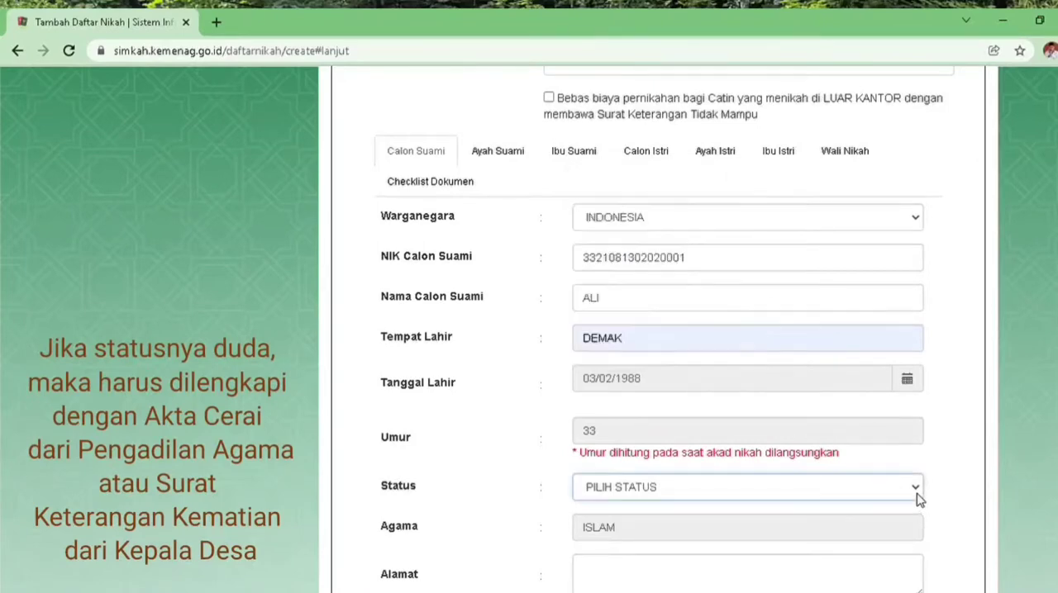
{"action": "left_click", "coordinate": [725, 546]}
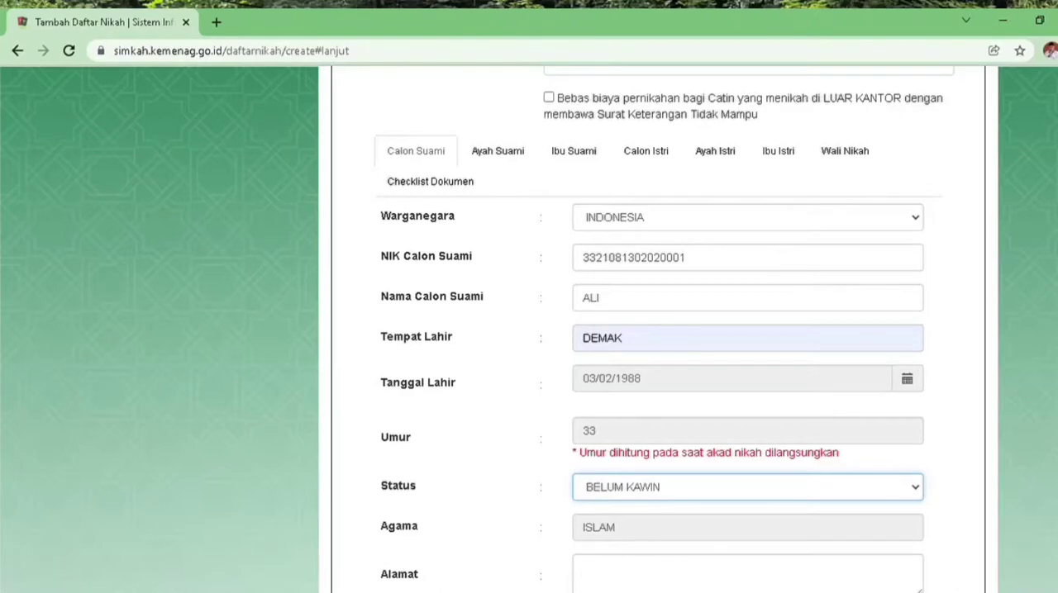
{"action": "scroll", "coordinate": [653, 330], "scroll_direction": "down", "scroll_amount": 2}
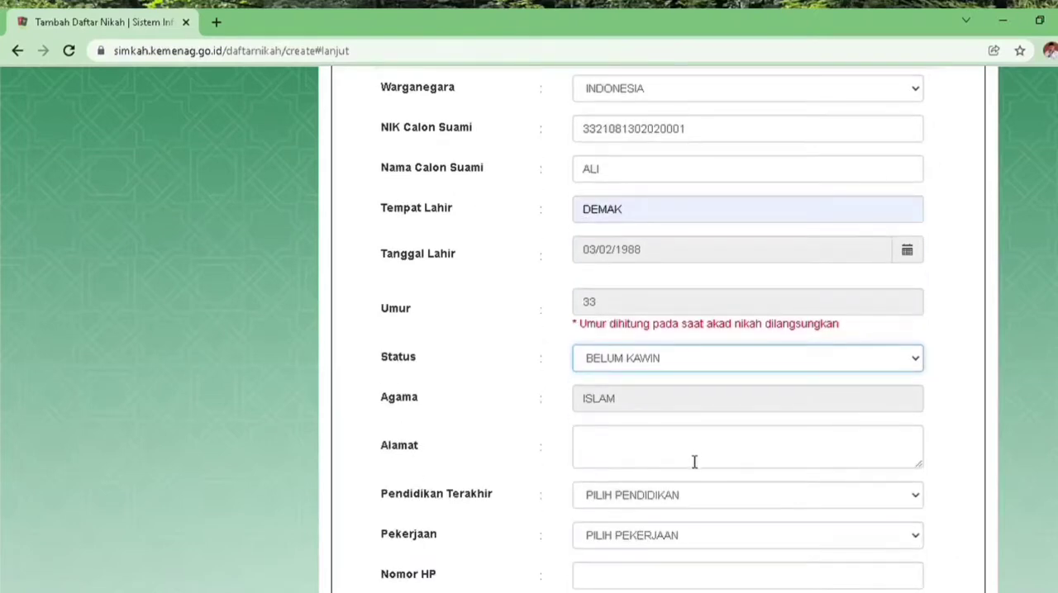
{"action": "left_click", "coordinate": [694, 462]}
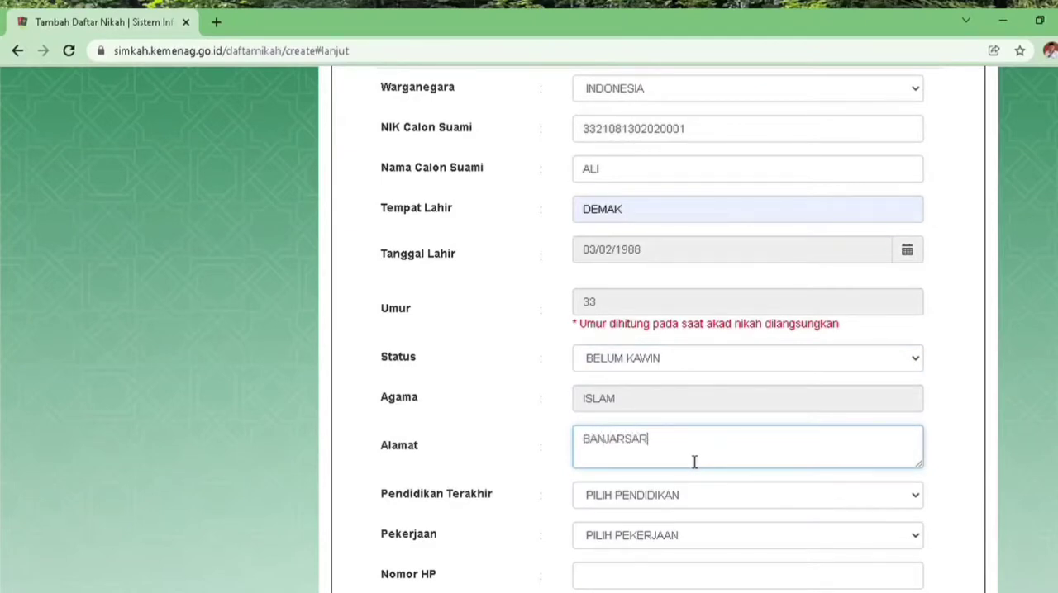
Set the groom's Pendidikan Terakhir to SLTA/SEDERAJAT and his Pekerjaan to KARYAWAN SWASTA
{"action": "left_click", "coordinate": [915, 495]}
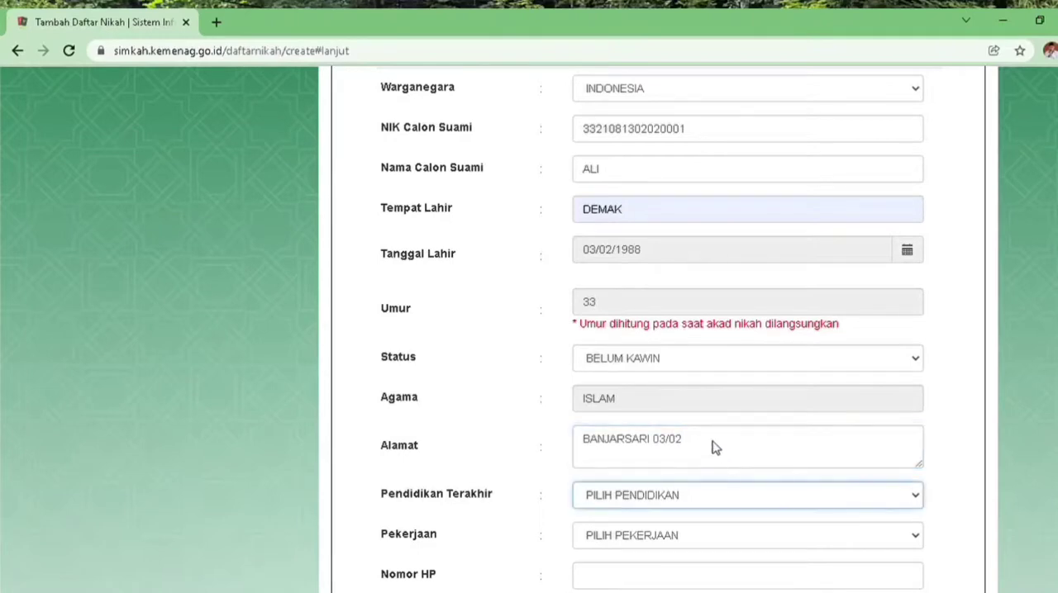
{"action": "left_click", "coordinate": [671, 405]}
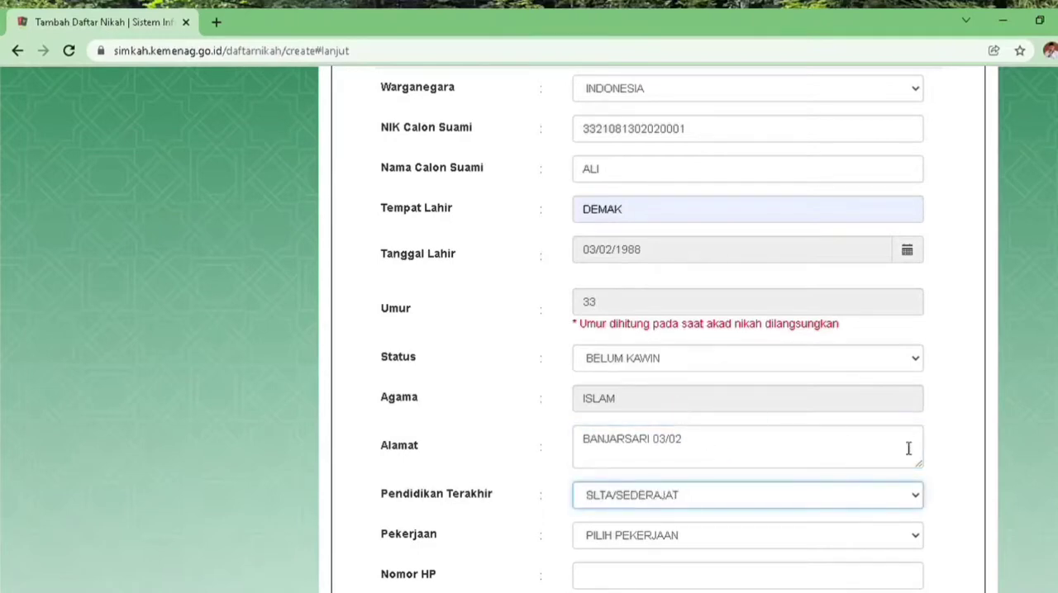
{"action": "key", "text": "Tab"}
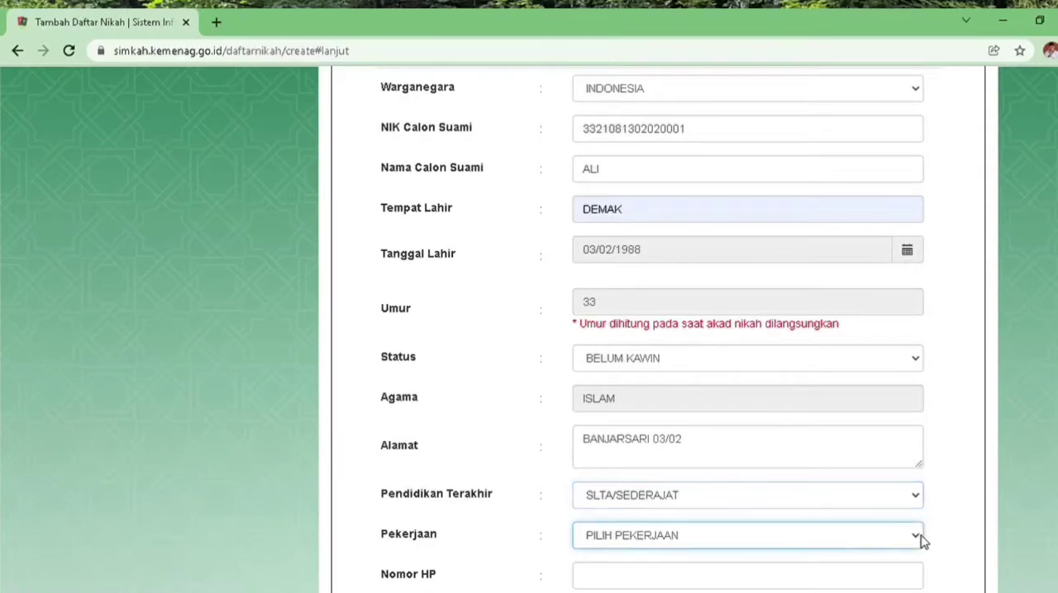
{"action": "left_click", "coordinate": [655, 401]}
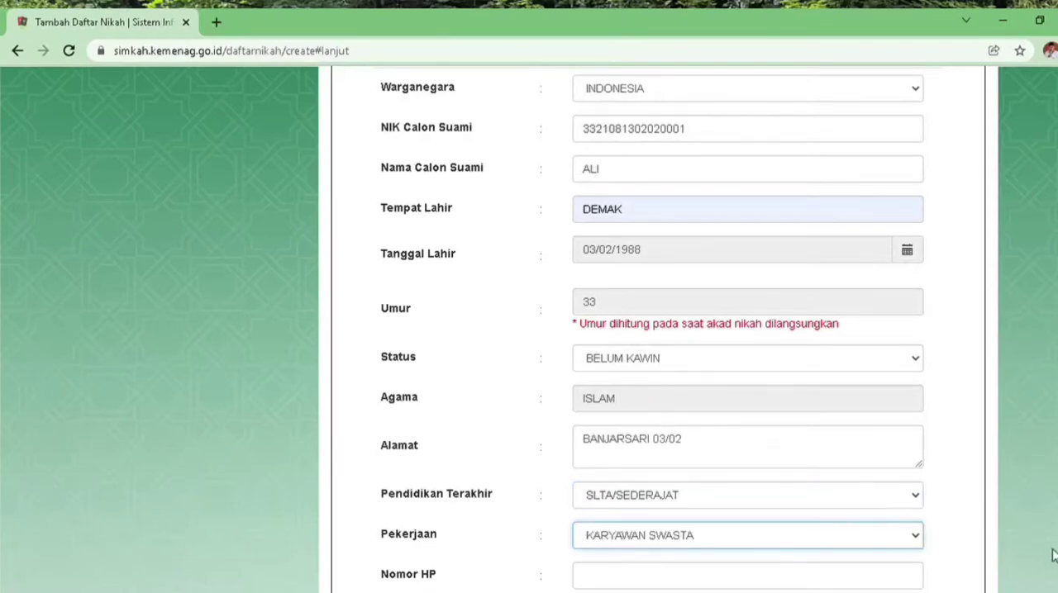
Fill in the groom's mobile phone number in the Nomor HP field, correcting its last digit
{"action": "scroll", "coordinate": [653, 331], "scroll_direction": "down", "scroll_amount": 1}
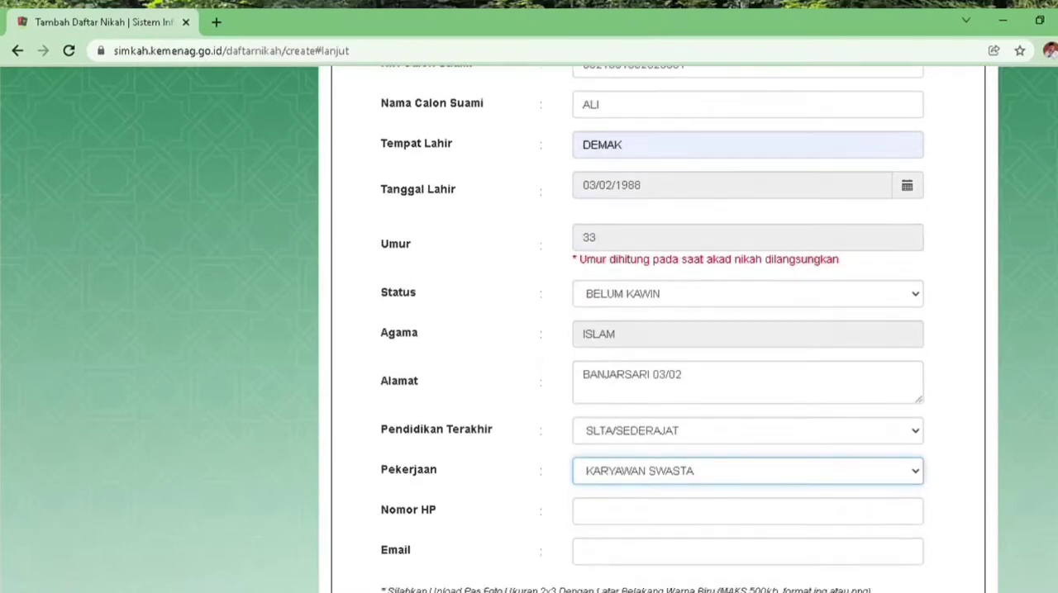
{"action": "scroll", "coordinate": [954, 543], "scroll_direction": "down", "scroll_amount": 1}
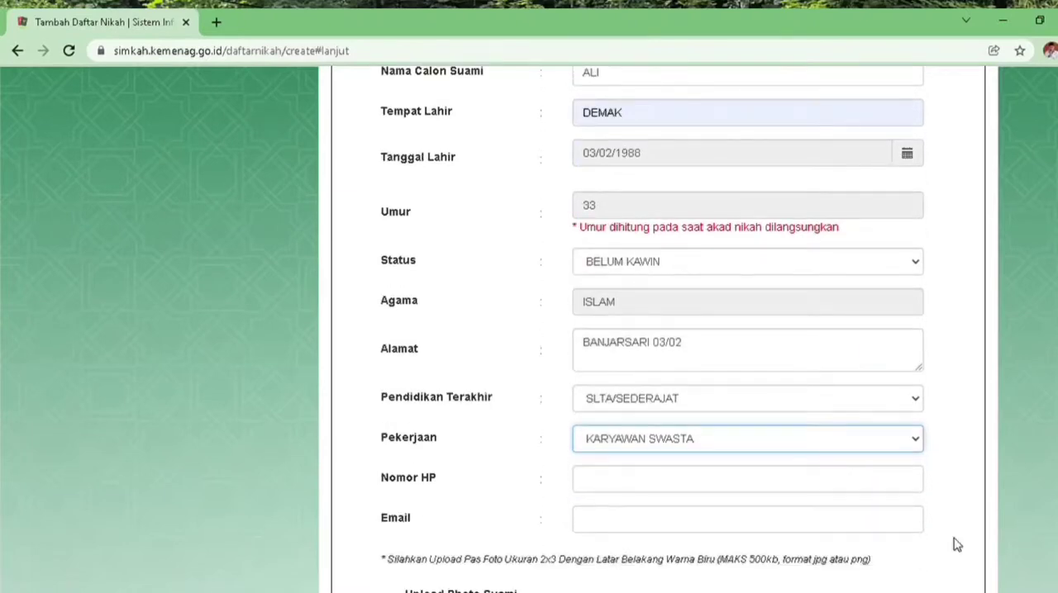
{"action": "left_click", "coordinate": [635, 488]}
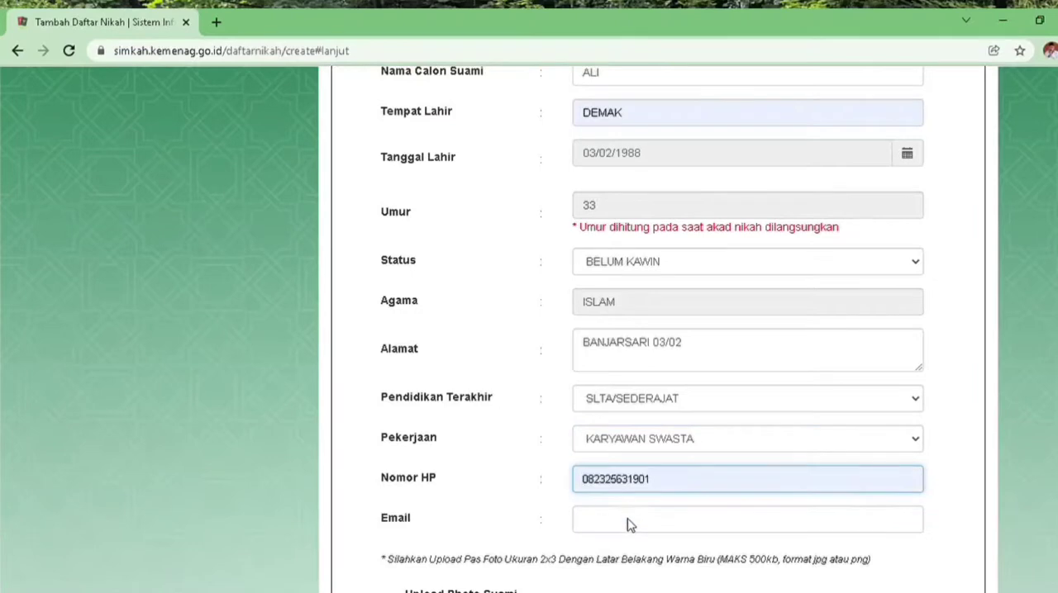
{"action": "left_click", "coordinate": [631, 525]}
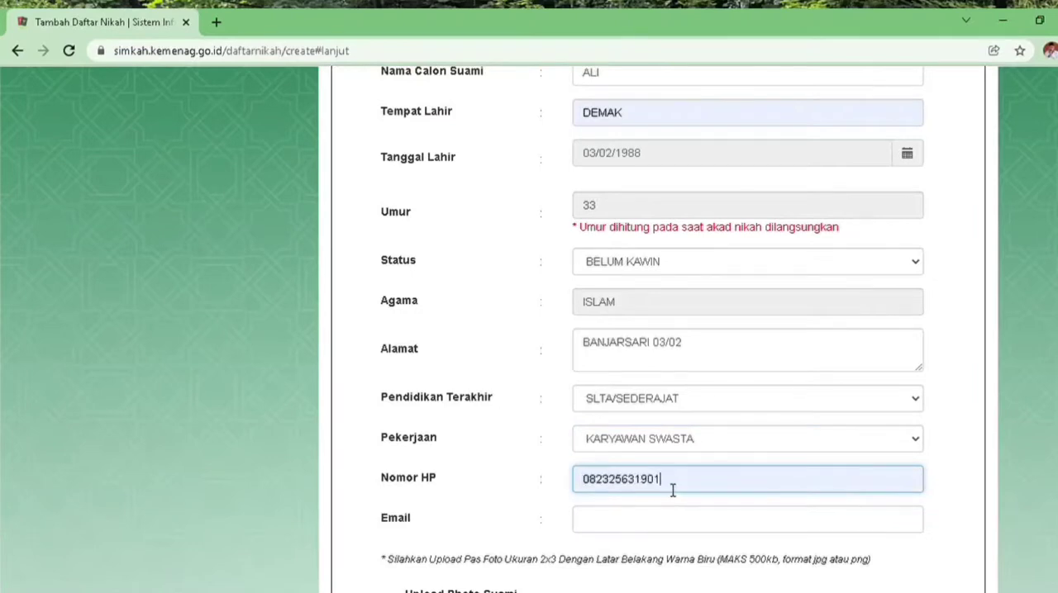
{"action": "key", "text": "BackSpace"}
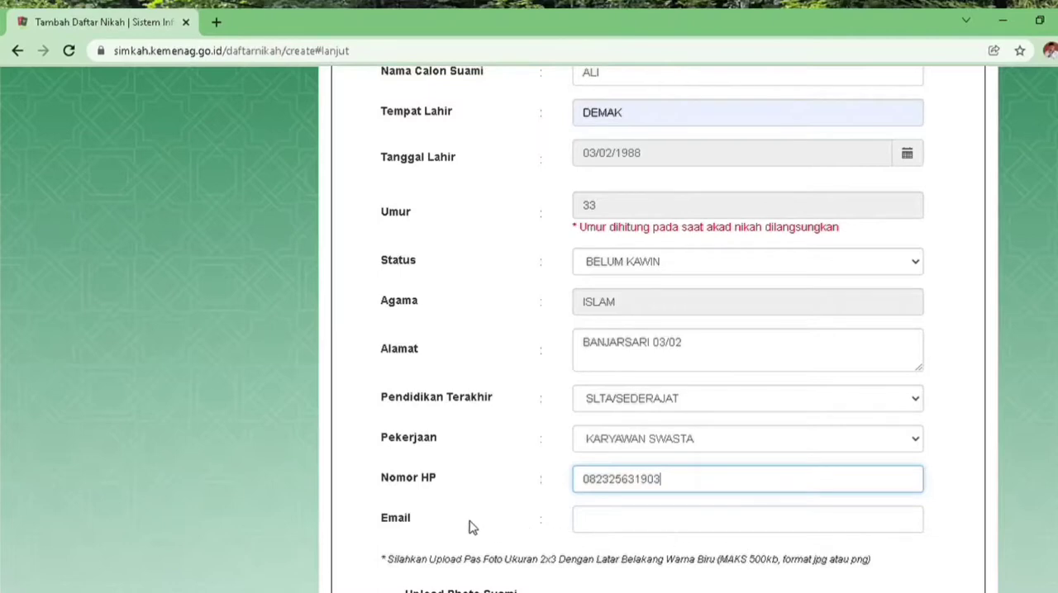
Fill in the groom's e-mail address in the Email field
{"action": "left_click", "coordinate": [614, 529]}
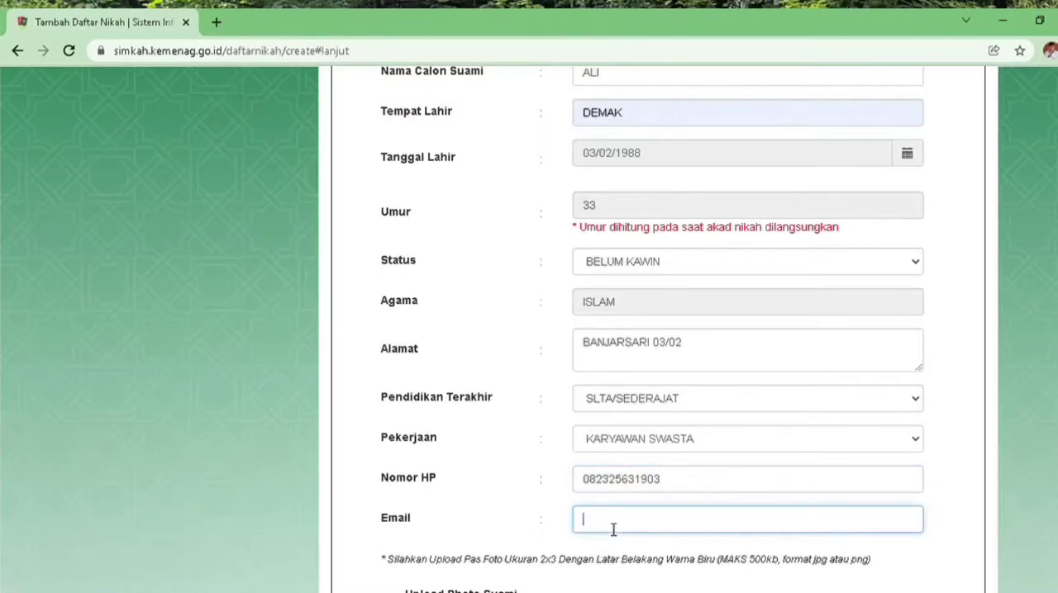
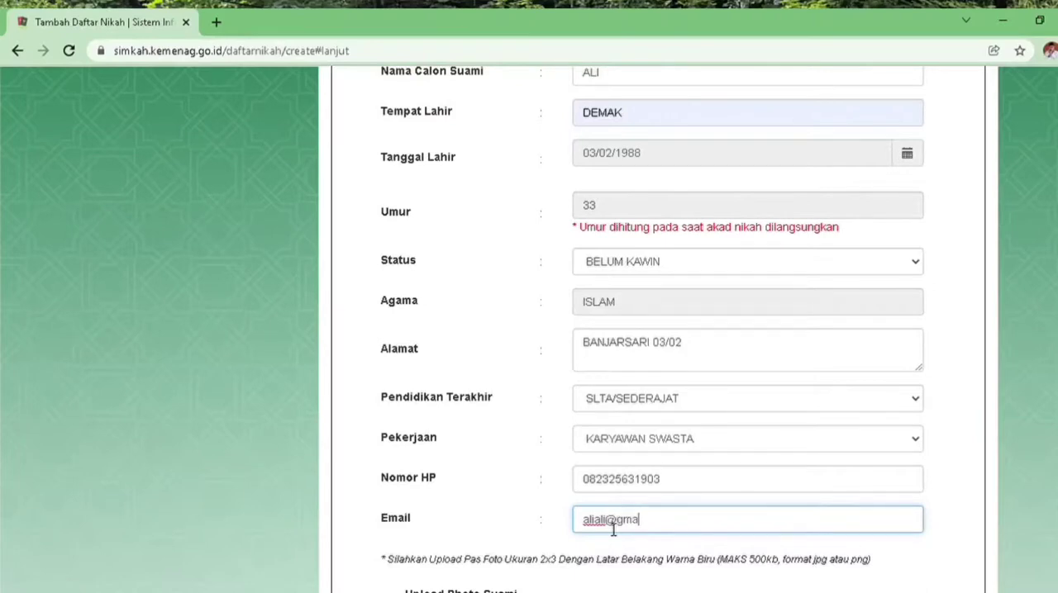
{"action": "scroll", "coordinate": [601, 549], "scroll_direction": "down", "scroll_amount": 3}
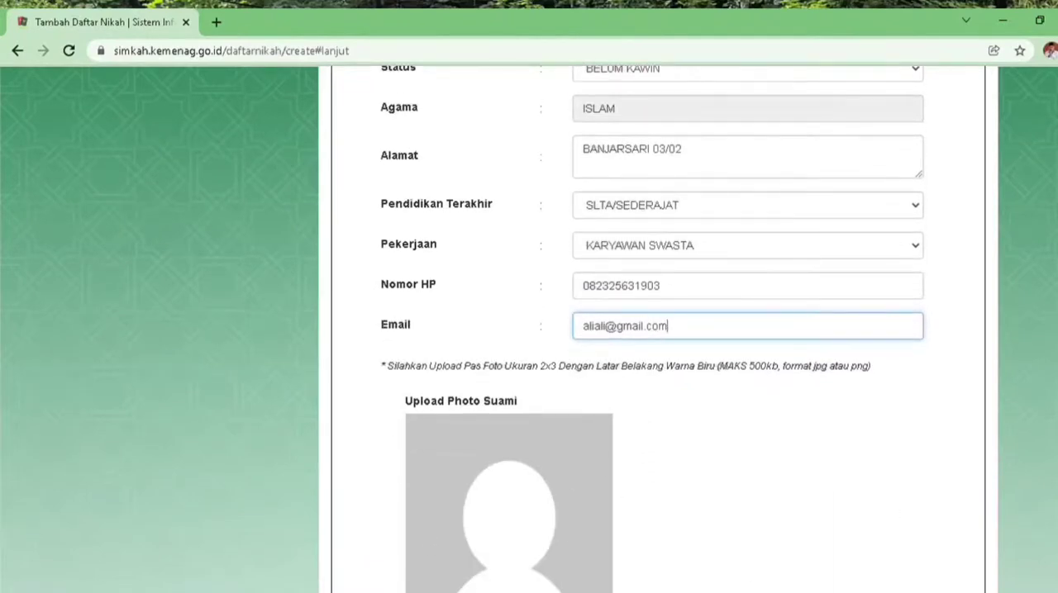
In the Ayah Suami section, fill in the father's national ID number and name, and set the birthplace to DEMAK
{"action": "scroll", "coordinate": [652, 330], "scroll_direction": "up", "scroll_amount": 2}
{"action": "scroll", "coordinate": [653, 330], "scroll_direction": "up", "scroll_amount": 2}
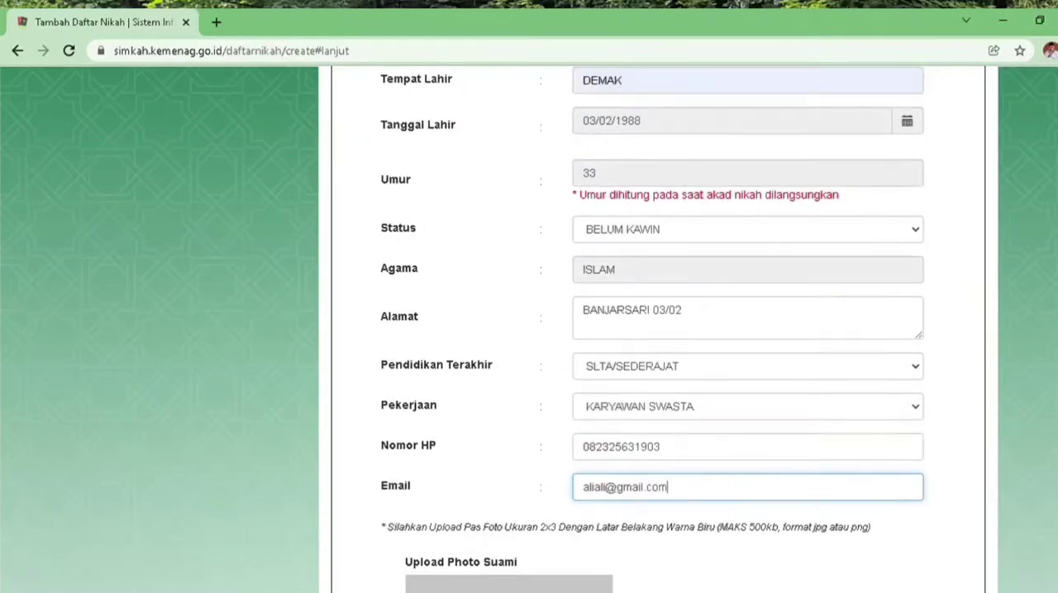
{"action": "scroll", "coordinate": [653, 331], "scroll_direction": "up", "scroll_amount": 2}
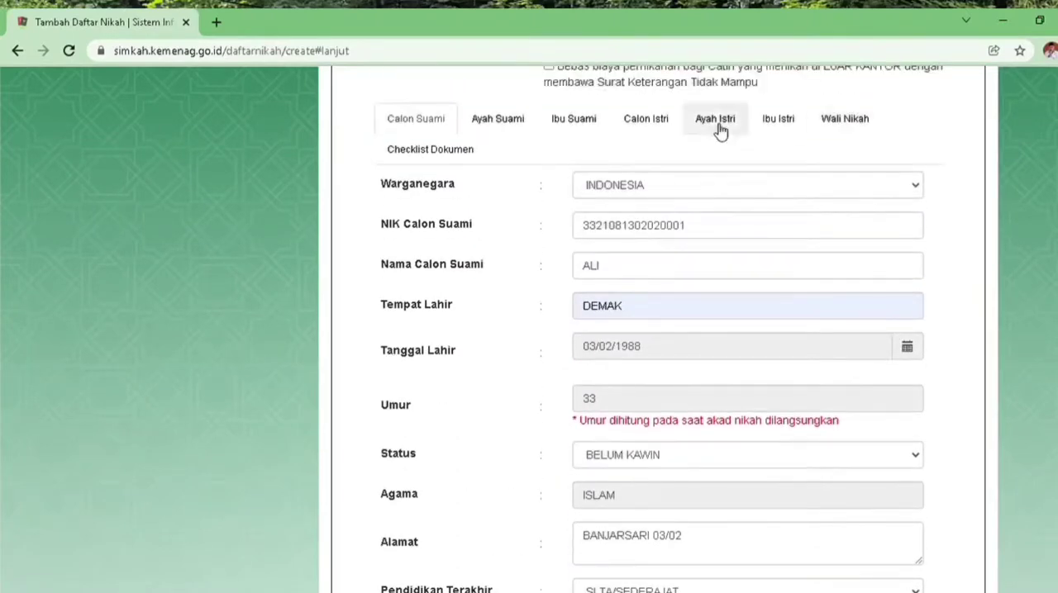
{"action": "left_click", "coordinate": [513, 130]}
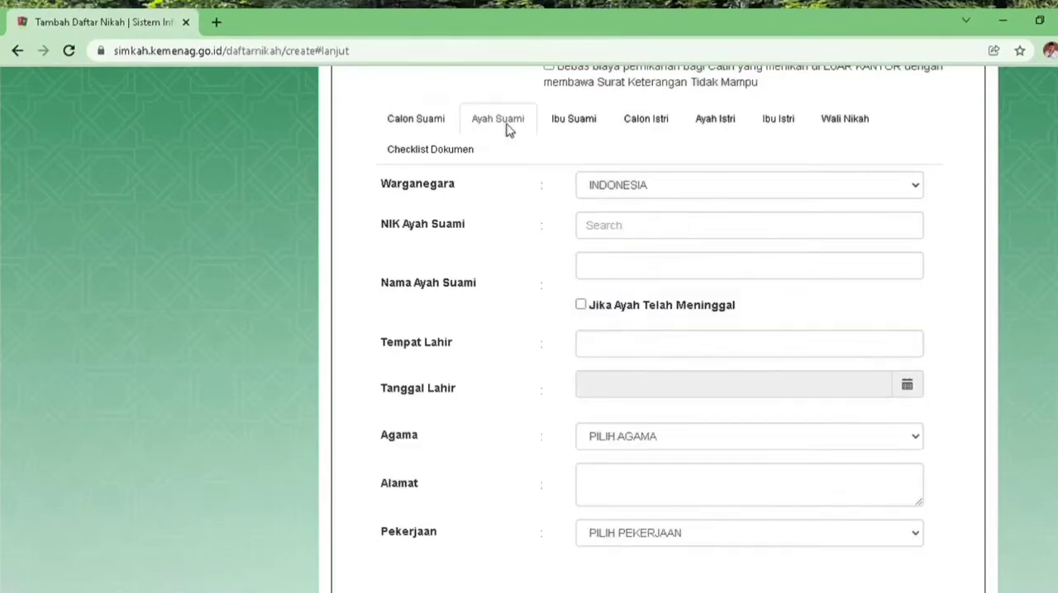
{"action": "left_click", "coordinate": [704, 236]}
{"action": "key", "text": "ctrl+v"}
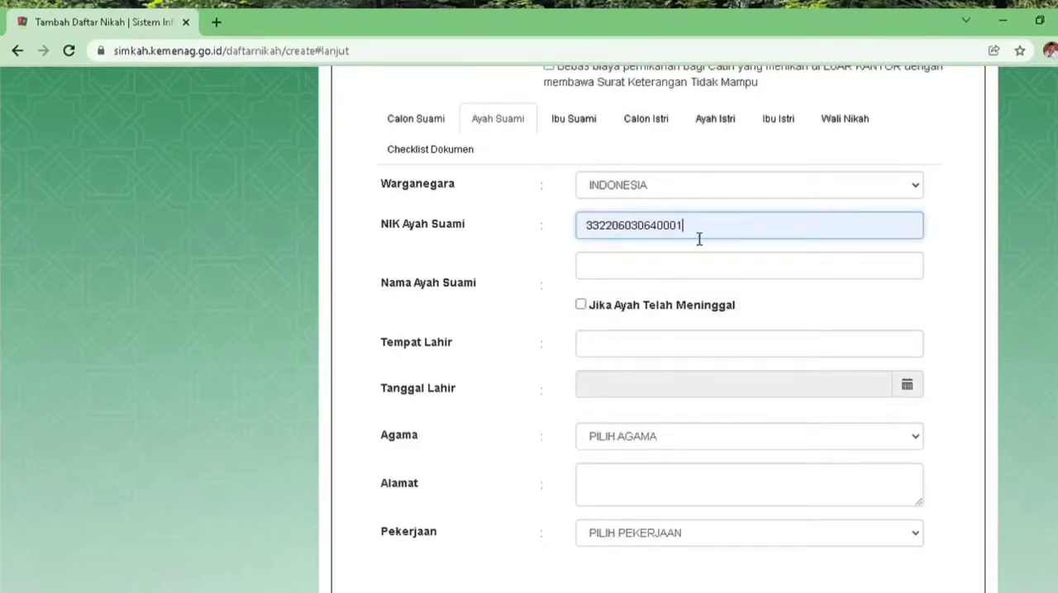
{"action": "key", "text": "BackSpace"}
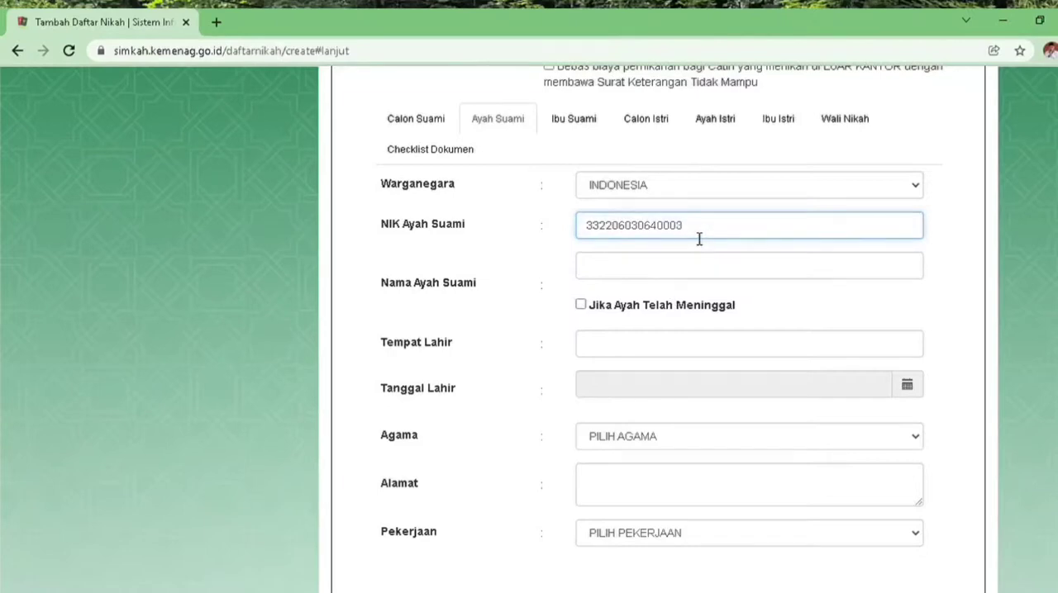
{"action": "left_click", "coordinate": [685, 274]}
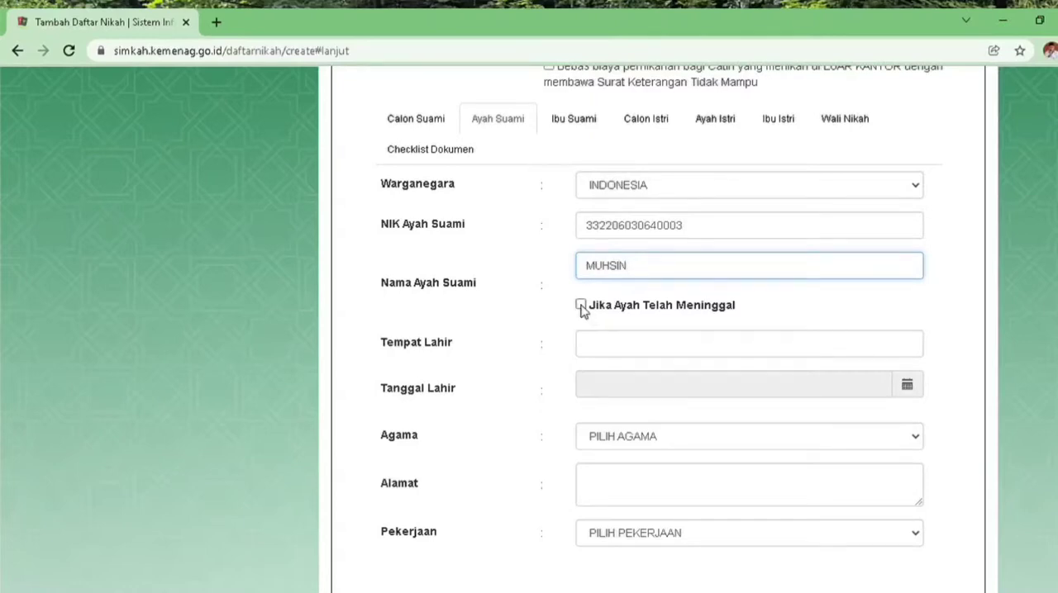
{"action": "left_click", "coordinate": [629, 349]}
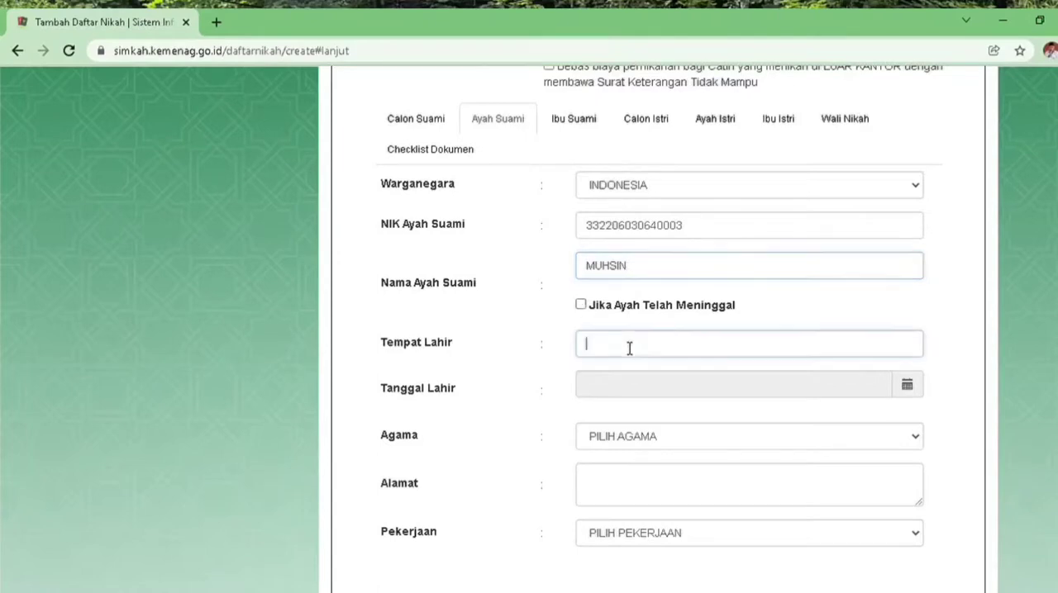
{"action": "type", "text": "DEMAK"}
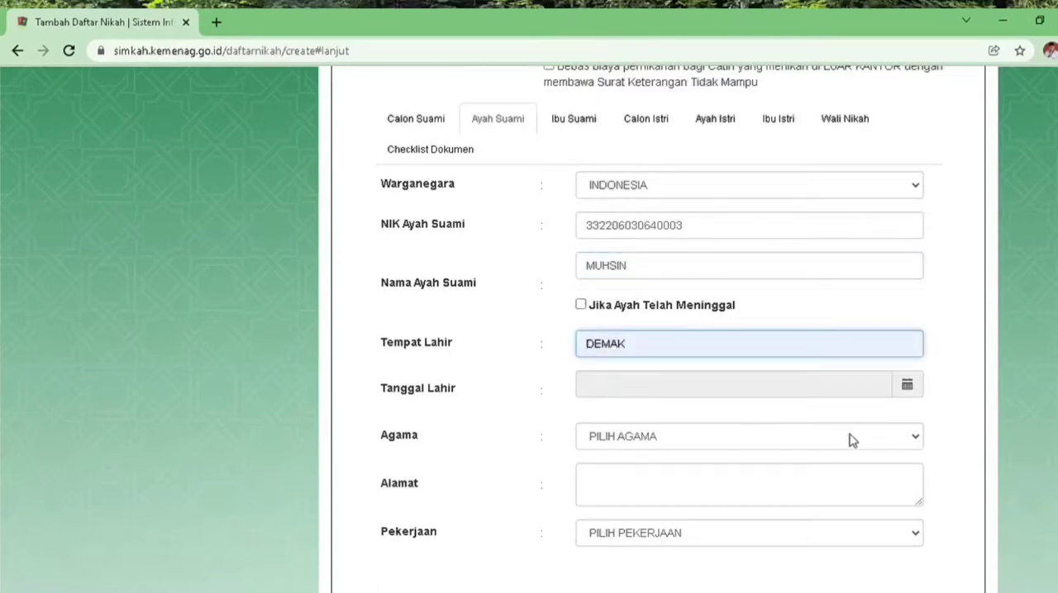
In the Ayah Suami section, enter the father's date of birth in Tanggal Lahir and set Agama to ISLAM
{"action": "left_click", "coordinate": [908, 386]}
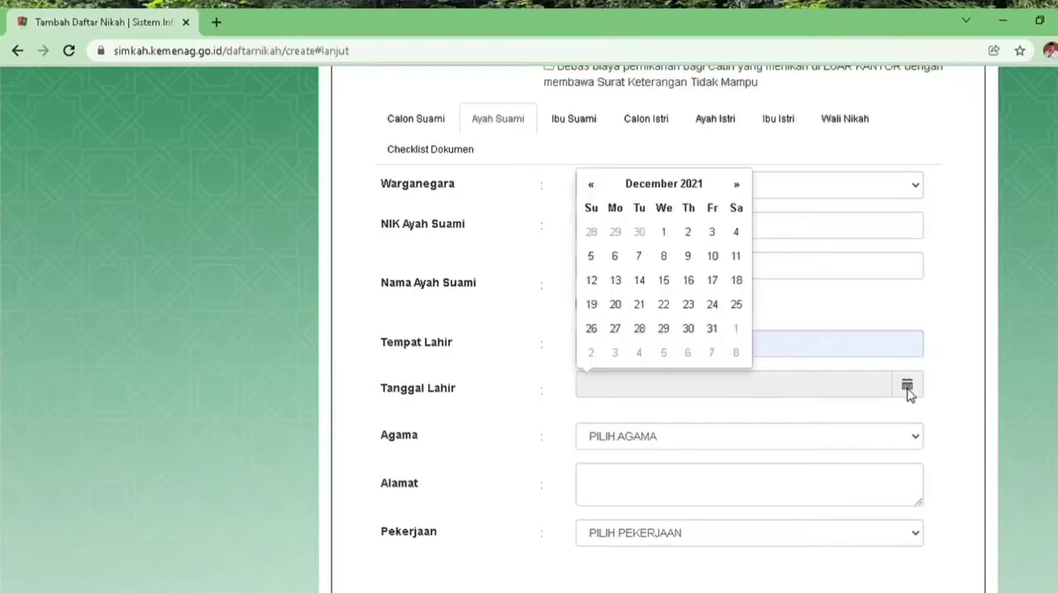
{"action": "double_click", "coordinate": [673, 193]}
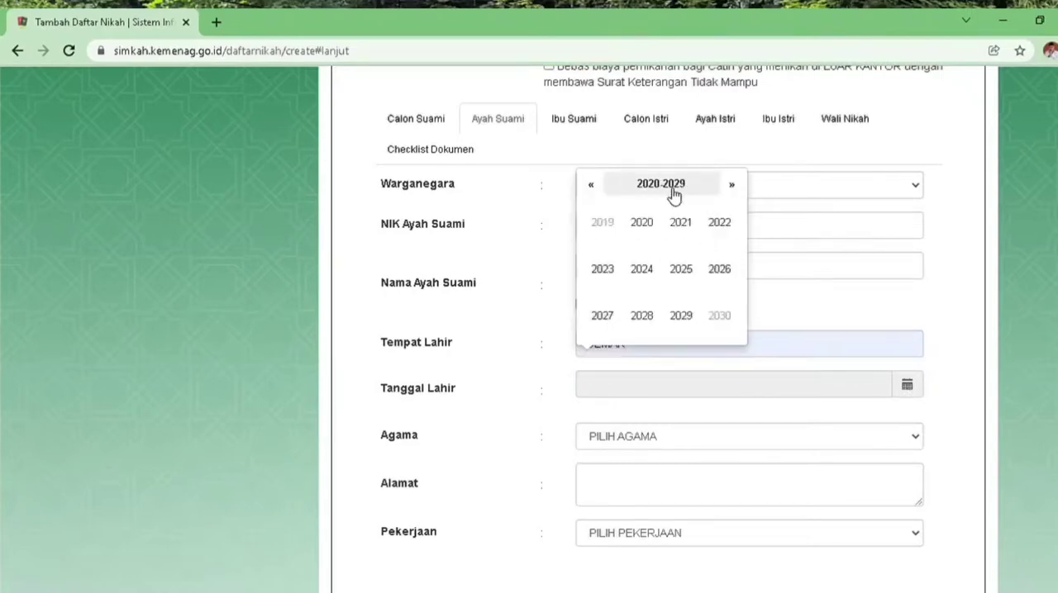
{"action": "left_click", "coordinate": [600, 191]}
{"action": "double_click", "coordinate": [601, 191]}
{"action": "triple_click", "coordinate": [601, 191]}
{"action": "double_click", "coordinate": [601, 190]}
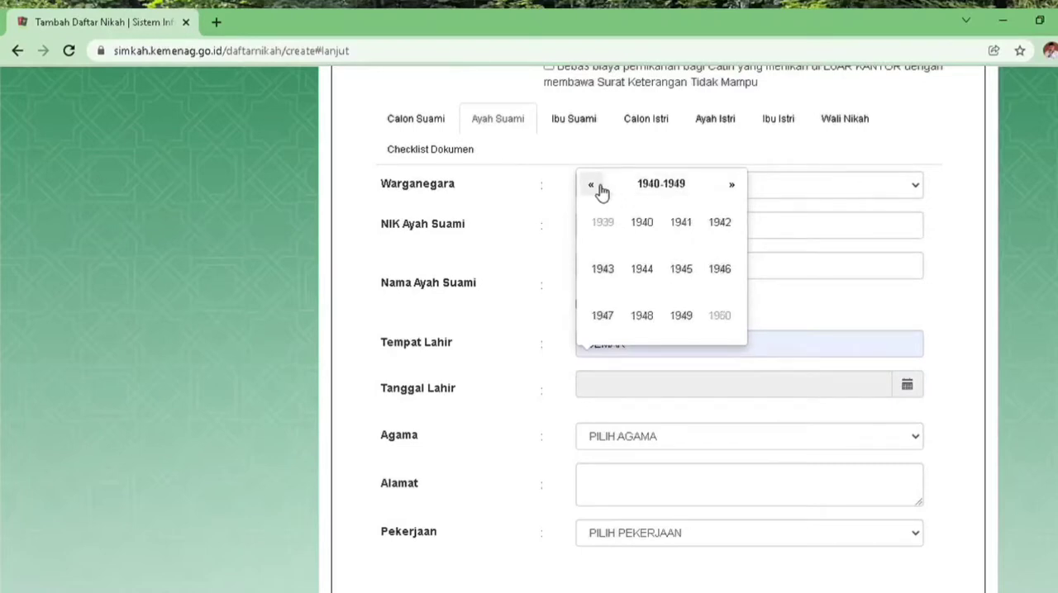
{"action": "left_click", "coordinate": [735, 188]}
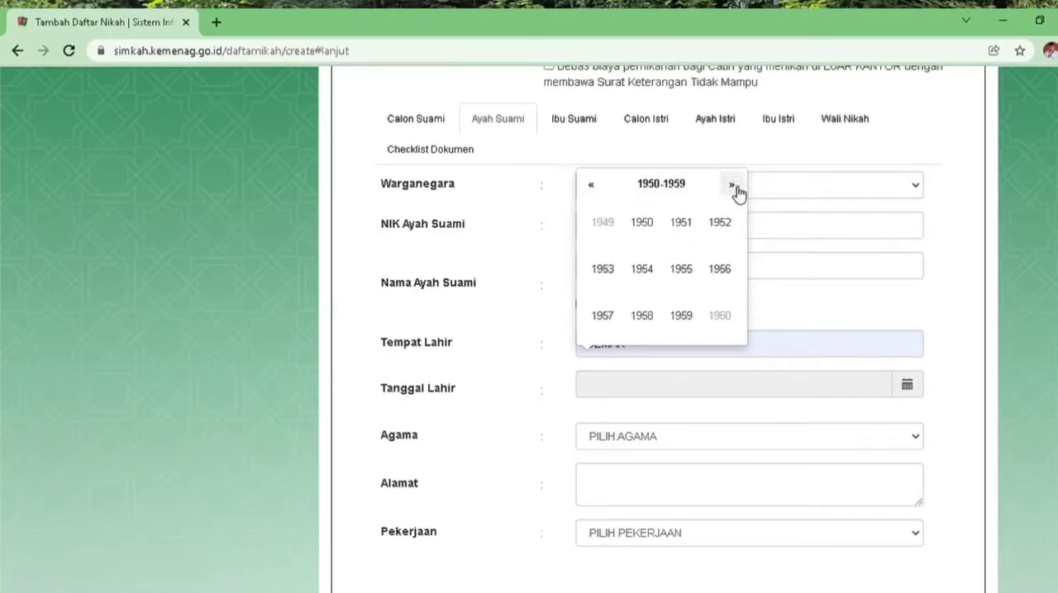
{"action": "left_click", "coordinate": [682, 271]}
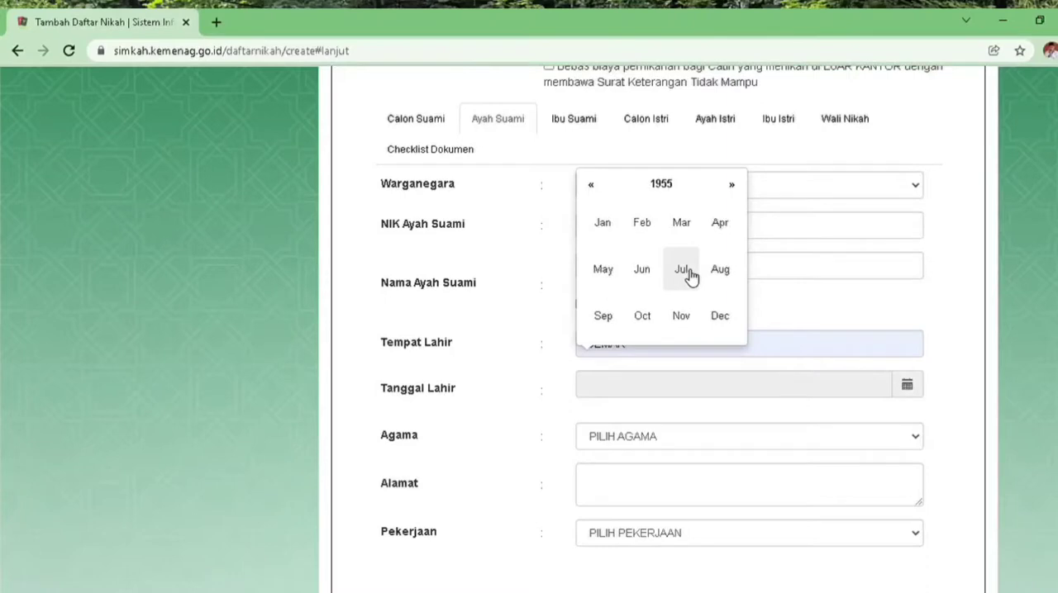
{"action": "left_click", "coordinate": [690, 274]}
{"action": "left_click", "coordinate": [664, 283]}
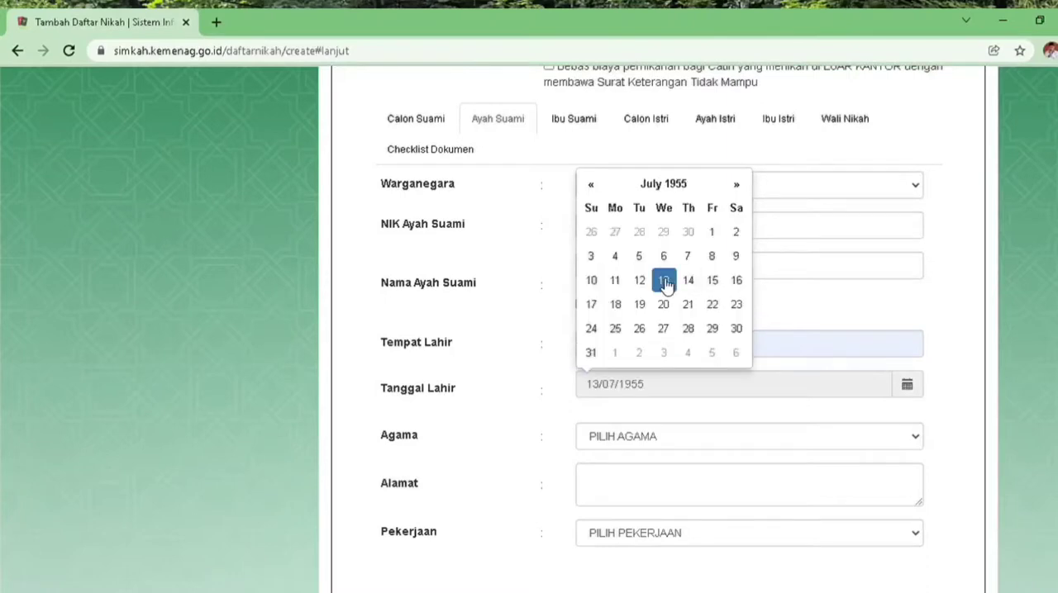
{"action": "left_click", "coordinate": [915, 445]}
{"action": "left_click", "coordinate": [755, 483]}
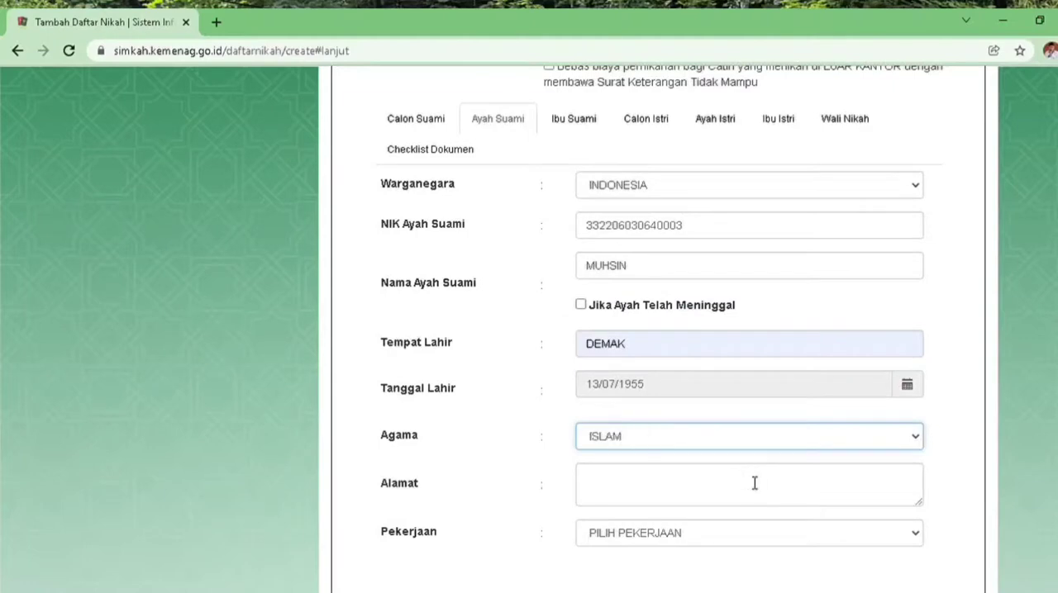
Complete the groom's address in the Alamat field of the Calon Suami section by adding the district and regency
{"action": "left_click", "coordinate": [775, 490]}
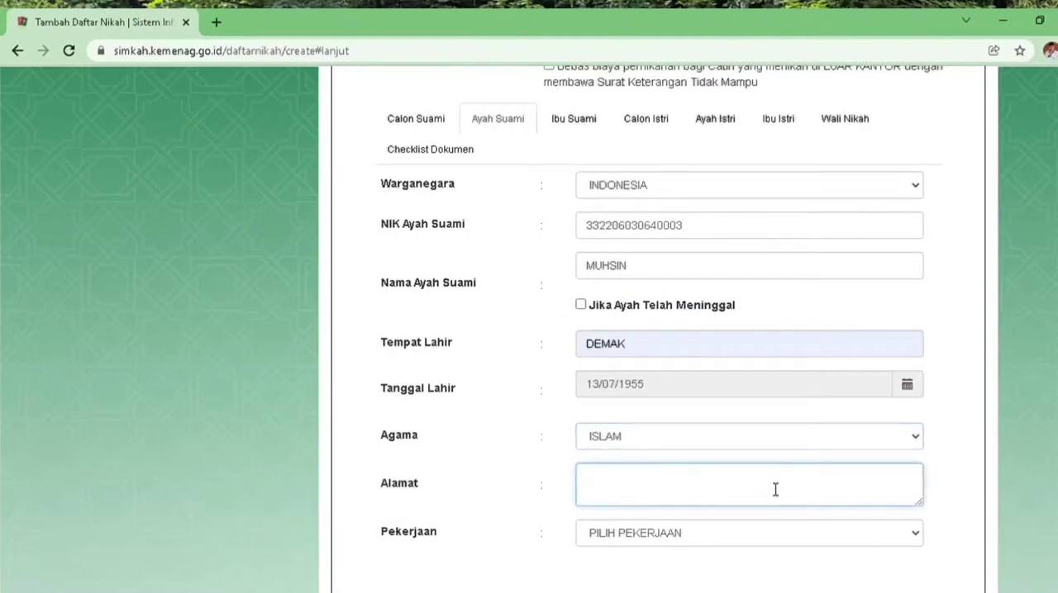
{"action": "left_click", "coordinate": [430, 121]}
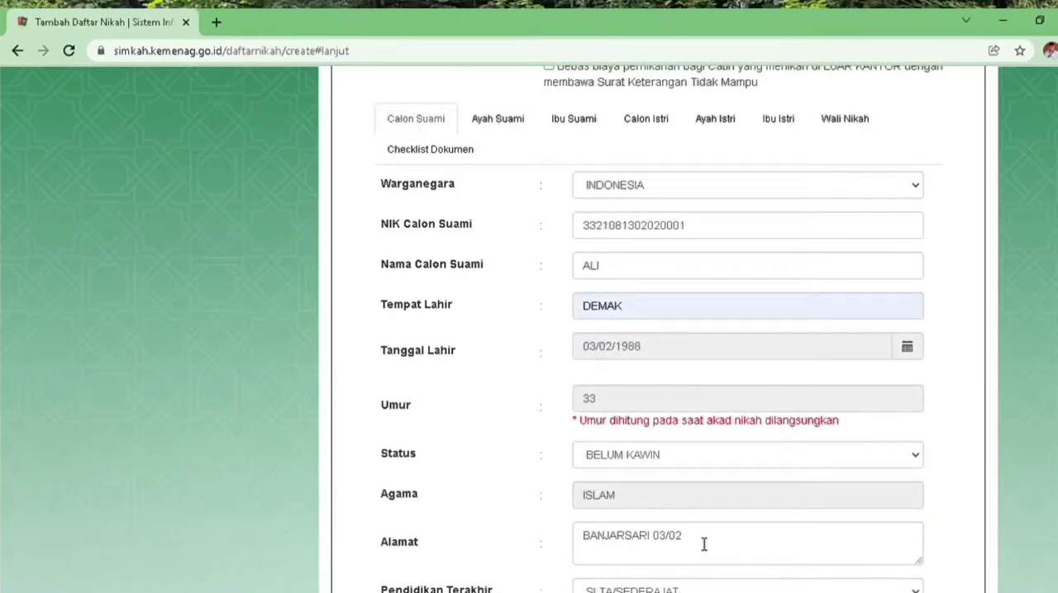
{"action": "left_click", "coordinate": [703, 543]}
{"action": "type", "text": "GA"}
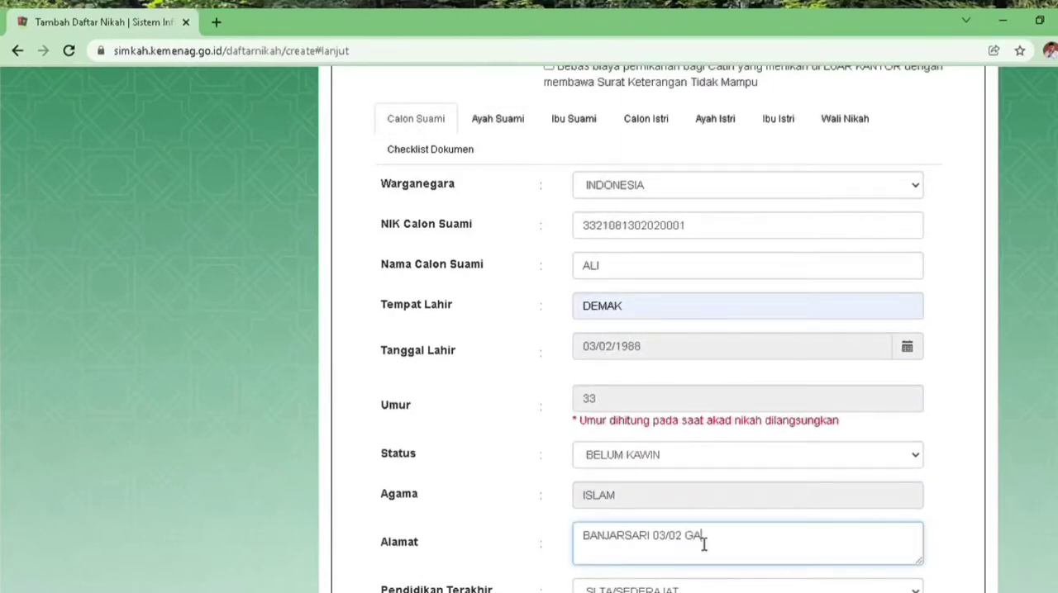
{"action": "type", "text": "JAH DEMAK"}
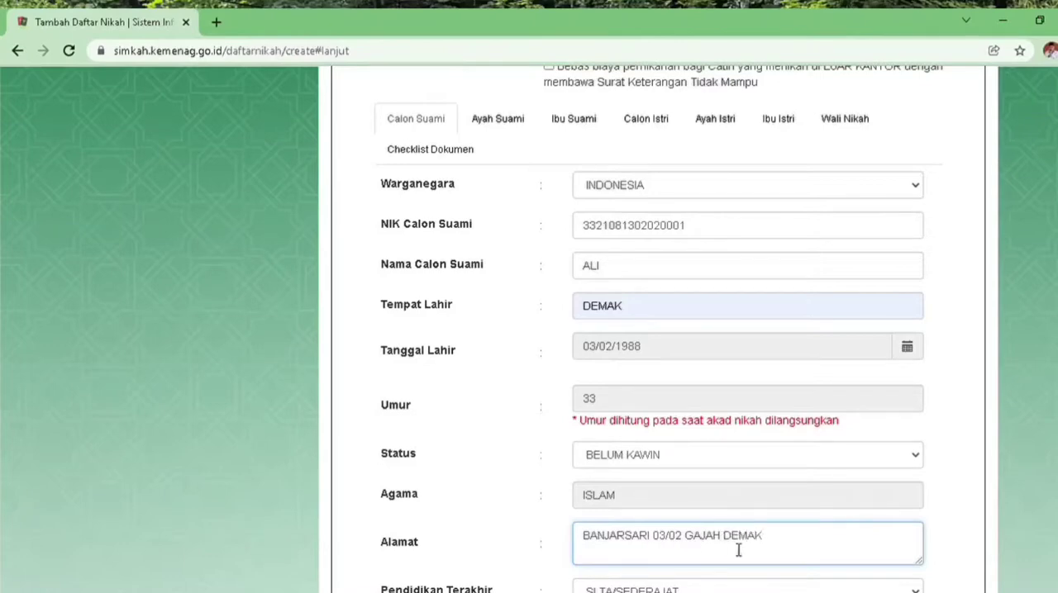
Copy the groom's full address into the Alamat fields of both the Ayah Suami and Ibu Suami sections
{"action": "left_click_drag", "start_coordinate": [775, 550], "coordinate": [584, 549]}
{"action": "key", "text": "ctrl+c"}
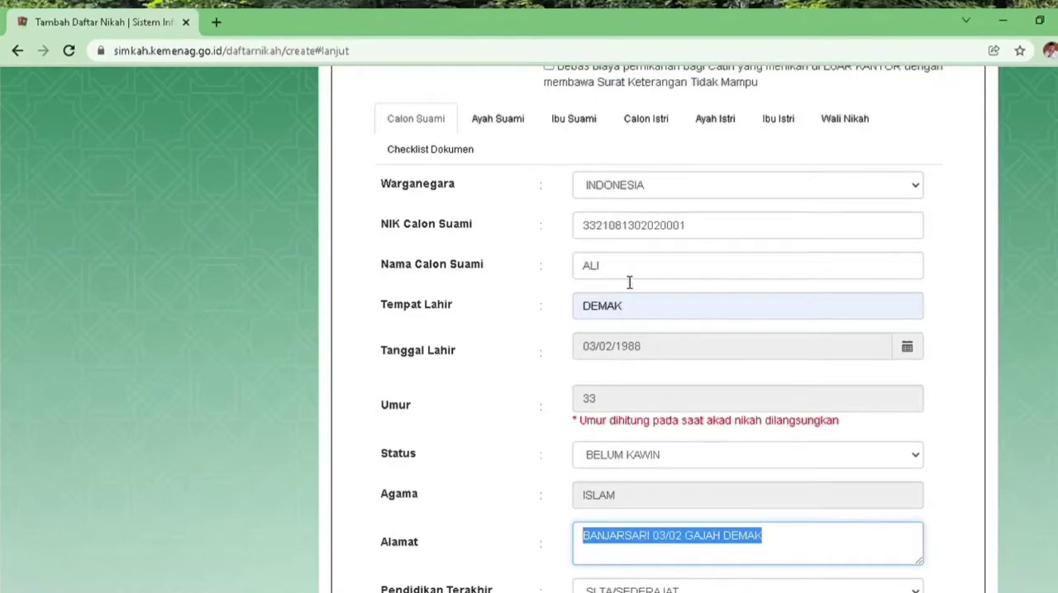
{"action": "left_click", "coordinate": [512, 128]}
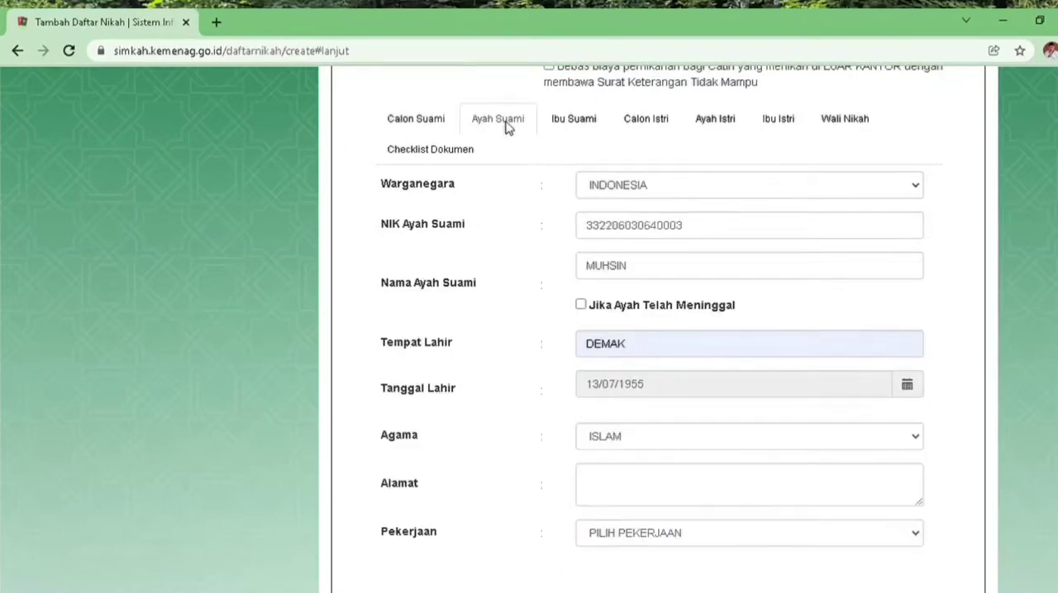
{"action": "left_click", "coordinate": [651, 479]}
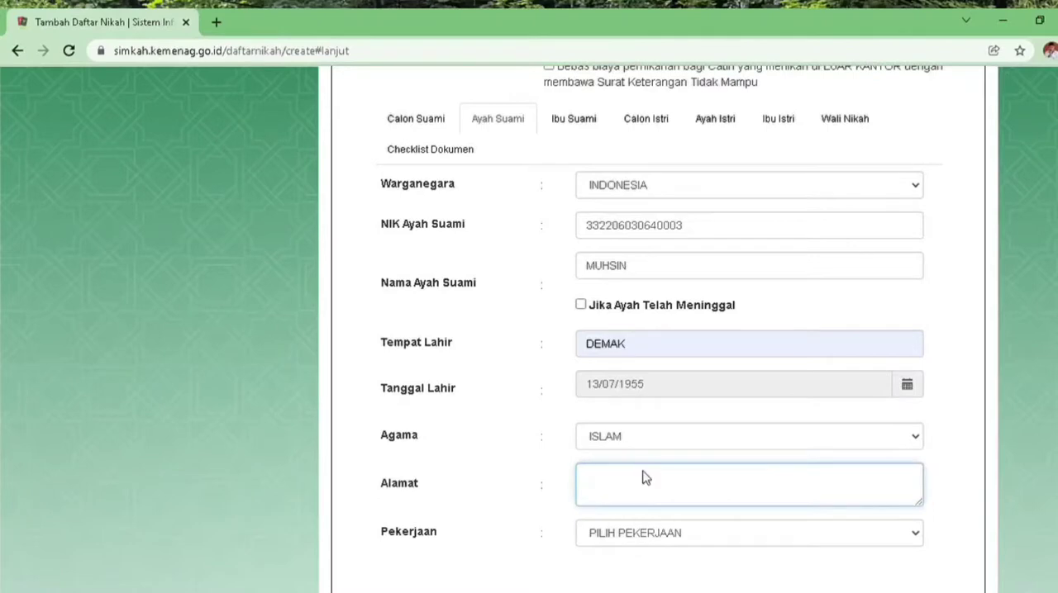
{"action": "key", "text": "ctrl+v"}
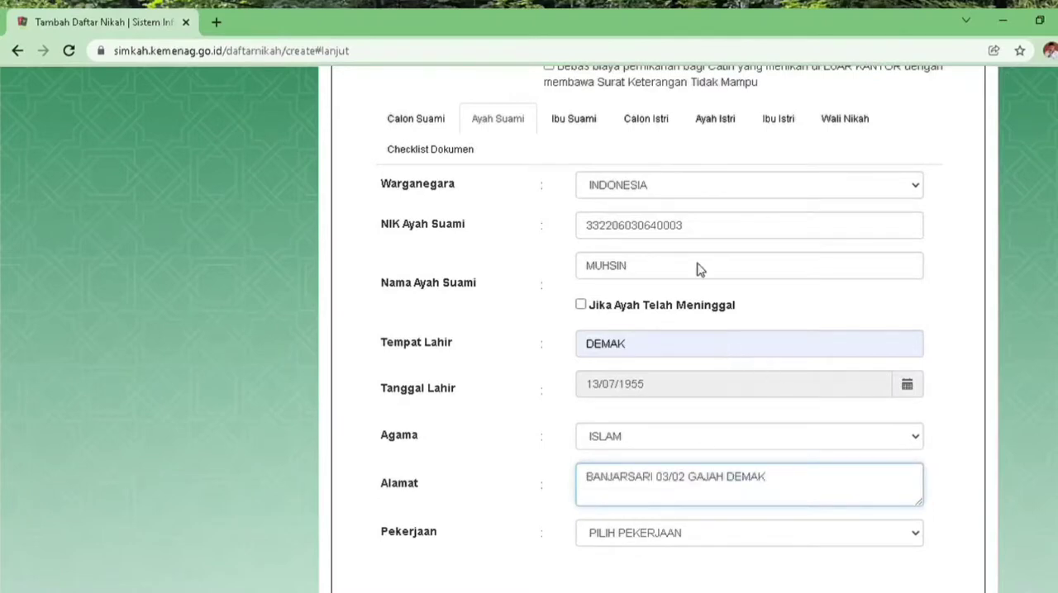
{"action": "left_click", "coordinate": [589, 131]}
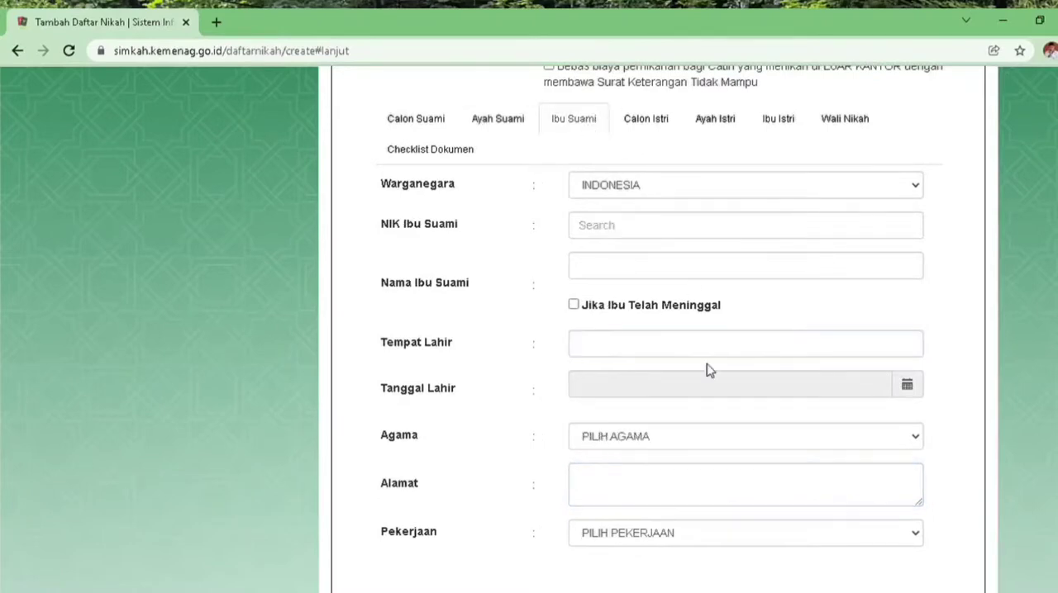
{"action": "left_click", "coordinate": [657, 491]}
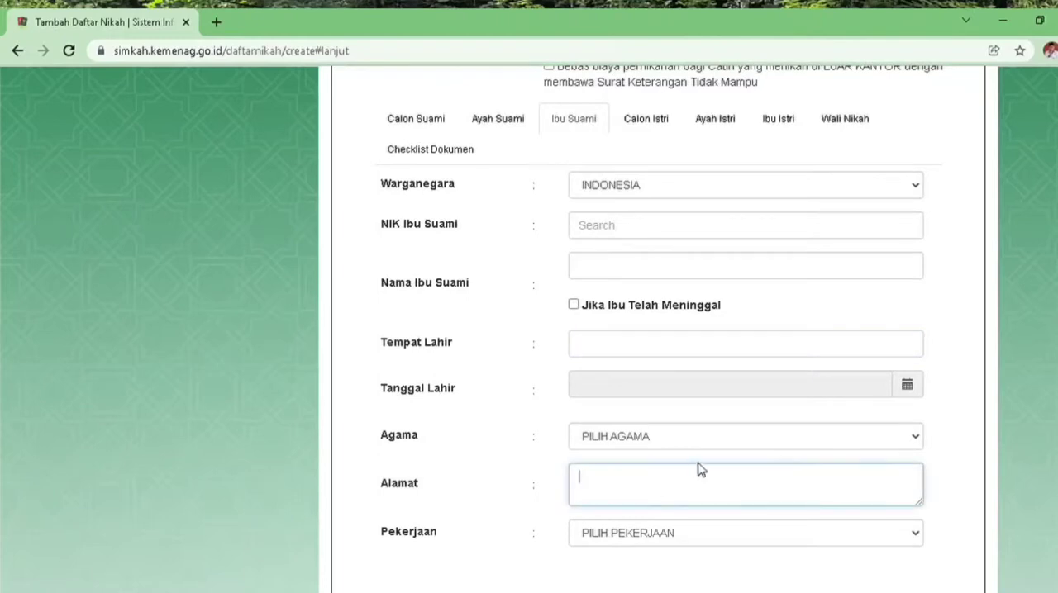
{"action": "key", "text": "ctrl+v"}
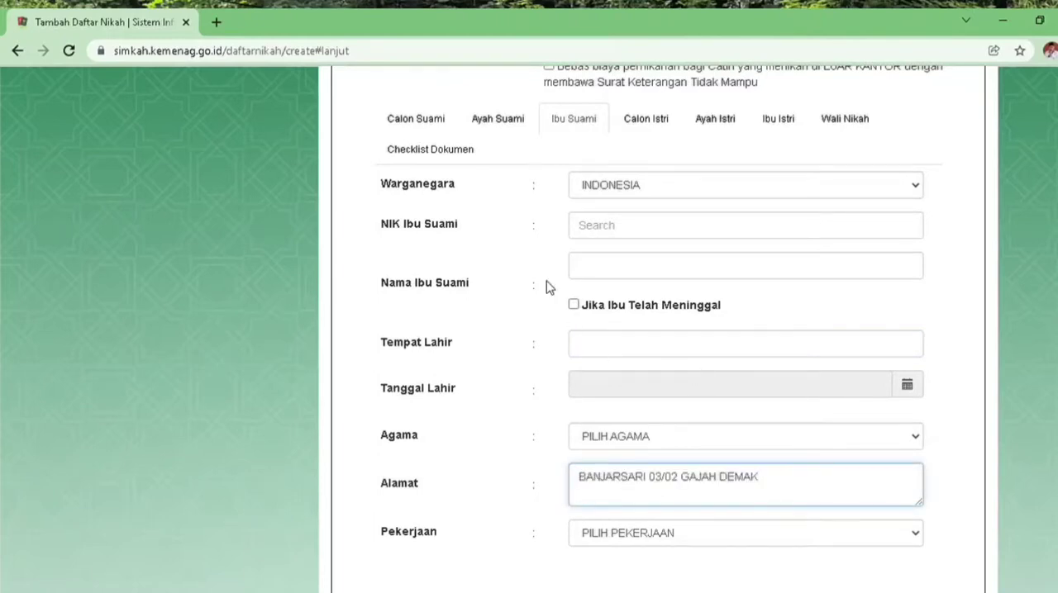
Set the Pekerjaan of the groom's father to PETANI / PEKEBUN in the Ayah Suami section
{"action": "left_click", "coordinate": [506, 122]}
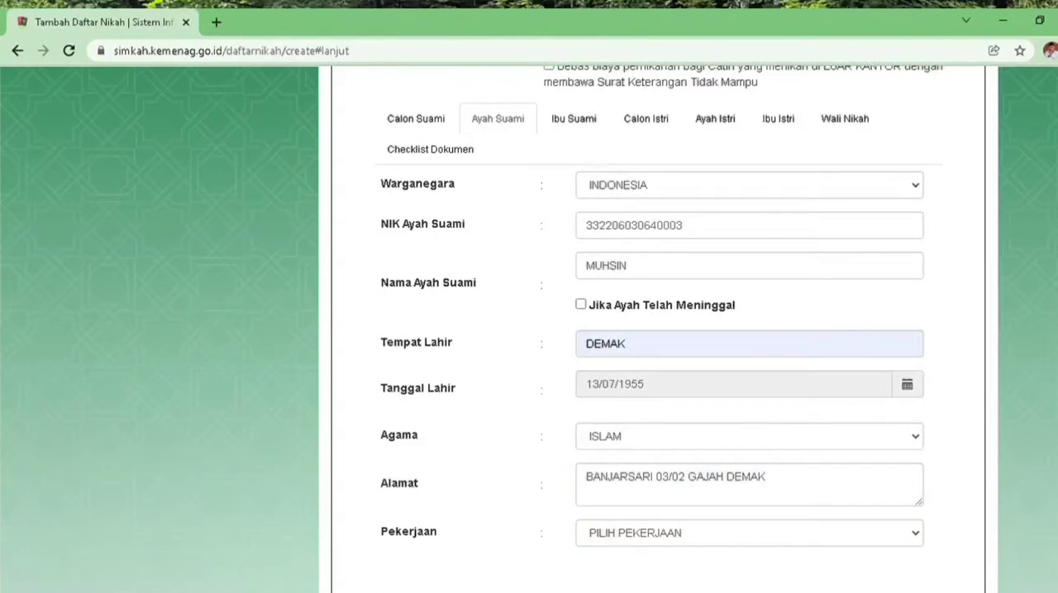
{"action": "scroll", "coordinate": [878, 539], "scroll_direction": "down", "scroll_amount": 1}
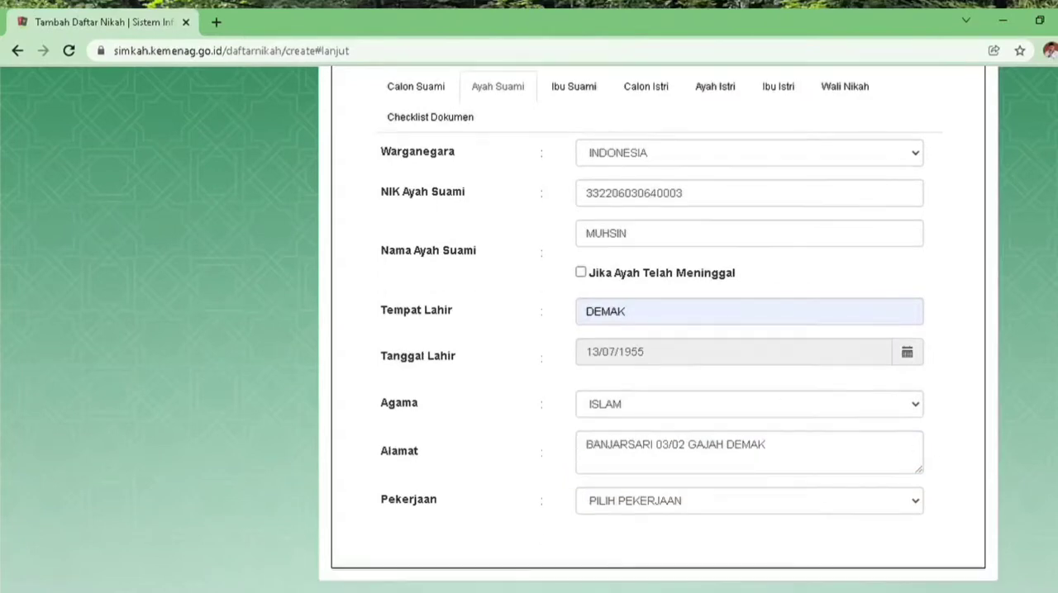
{"action": "left_click", "coordinate": [916, 504]}
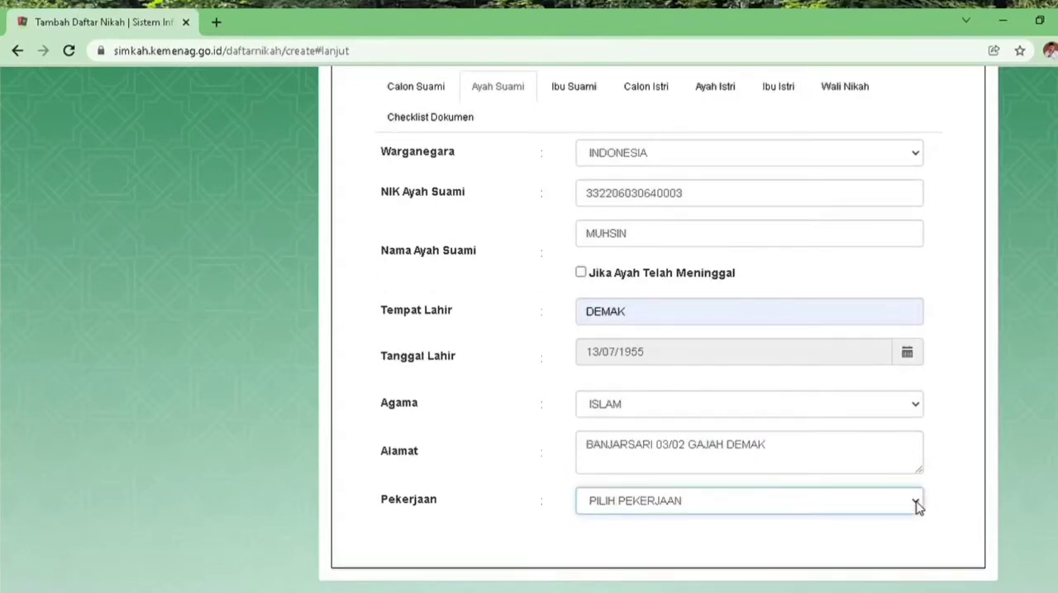
{"action": "left_click", "coordinate": [624, 311]}
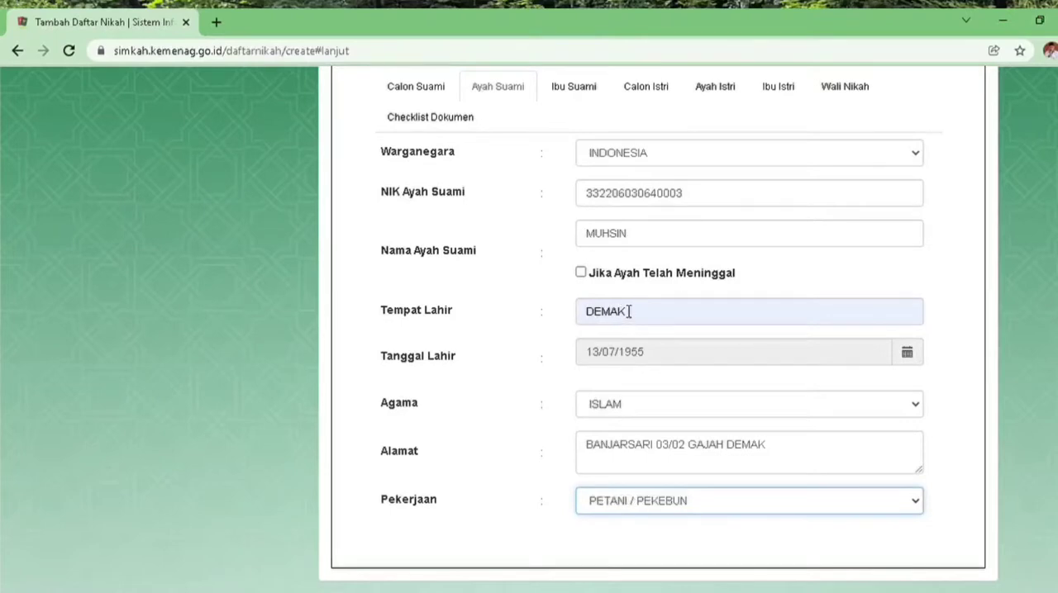
In the Ibu Suami section, fill in the mother's national ID number, correcting its last digit, and enter her name
{"action": "left_click", "coordinate": [589, 89]}
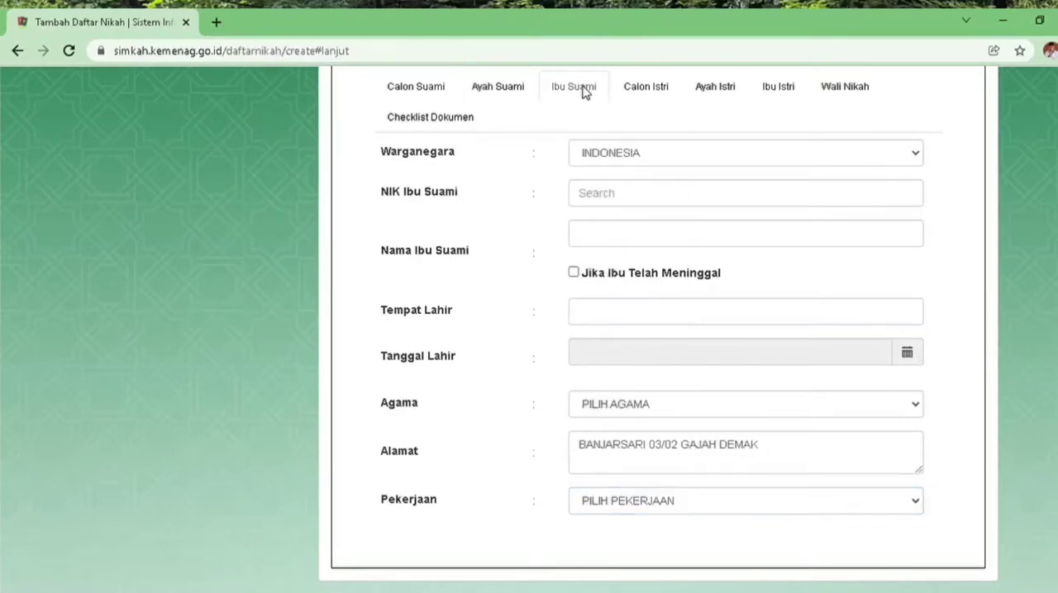
{"action": "left_click", "coordinate": [699, 197]}
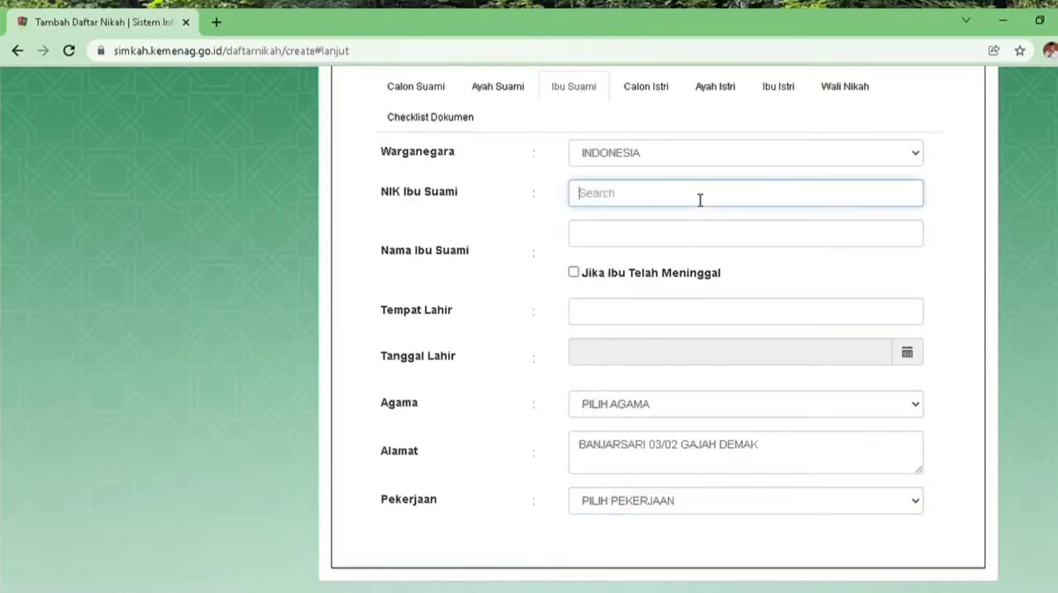
{"action": "left_click", "coordinate": [661, 266]}
{"action": "key", "text": "BackSpace"}
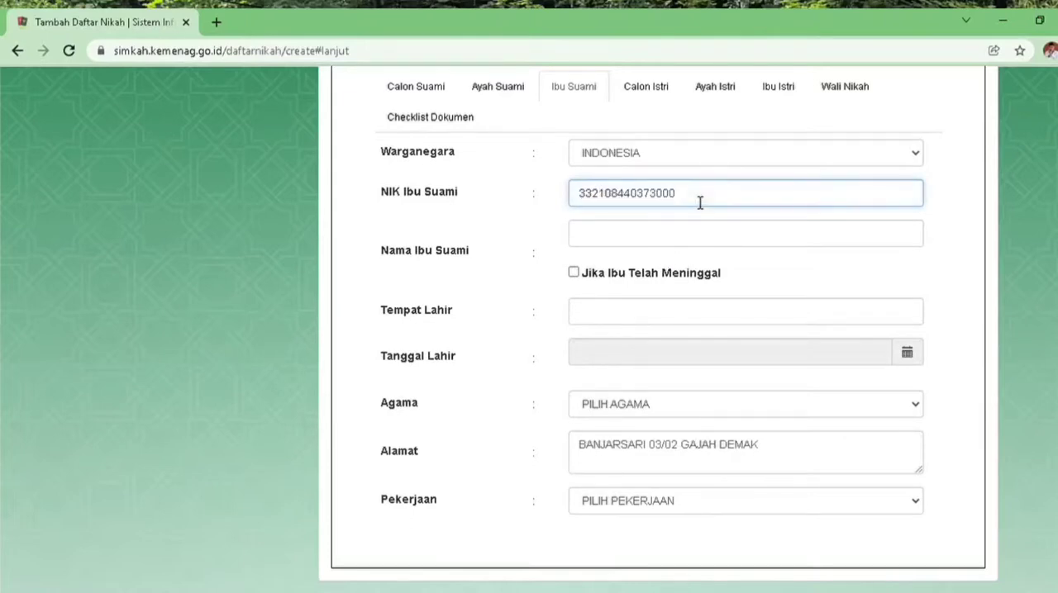
{"action": "left_click", "coordinate": [698, 247]}
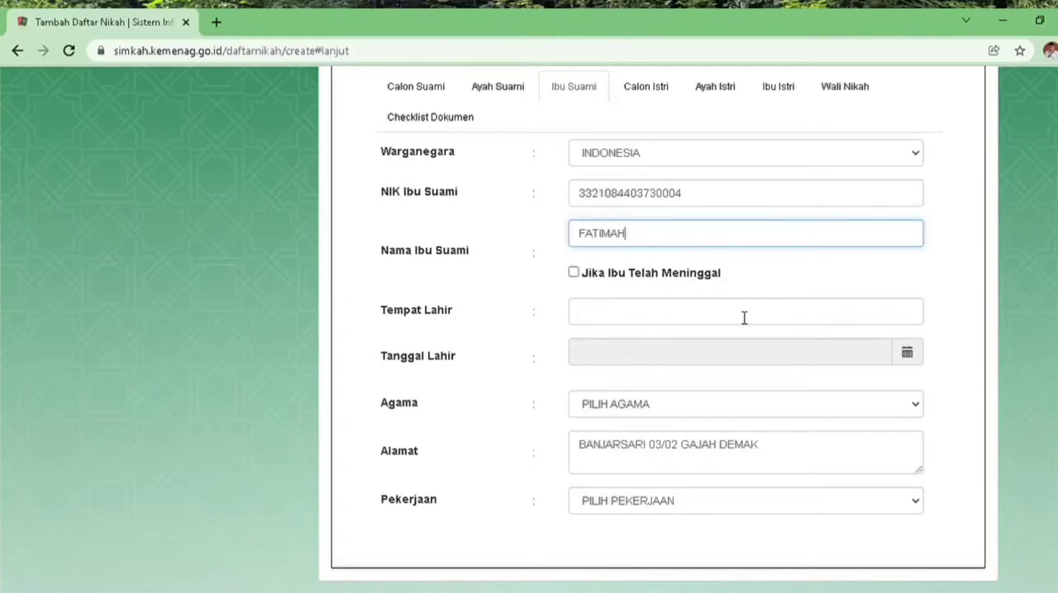
Set the Tempat Lahir of the groom's mother to DEMAK
{"action": "left_click", "coordinate": [657, 320]}
{"action": "type", "text": "KUDUS"}
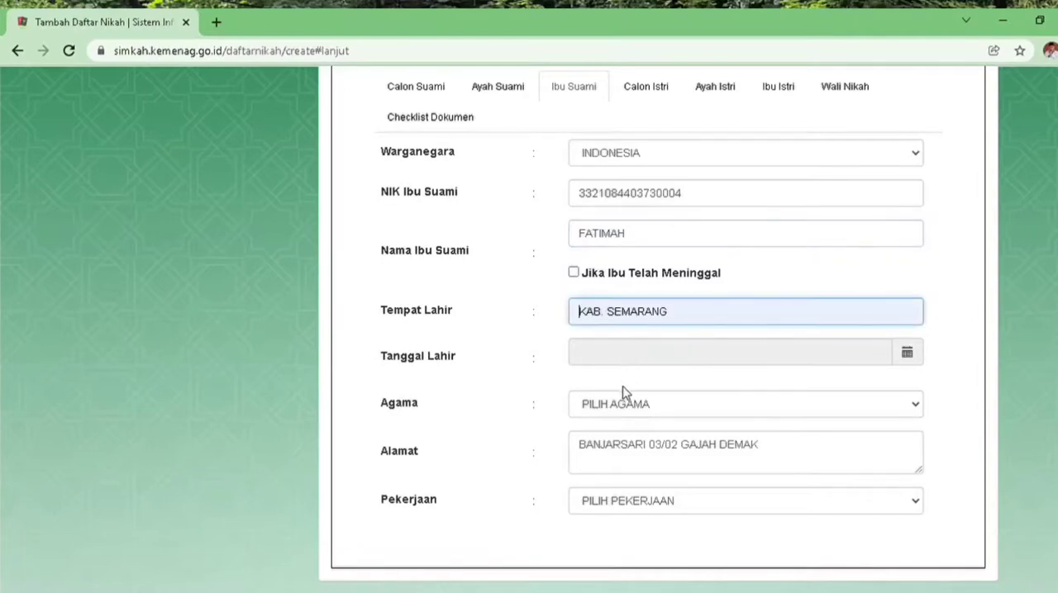
{"action": "left_click", "coordinate": [621, 406]}
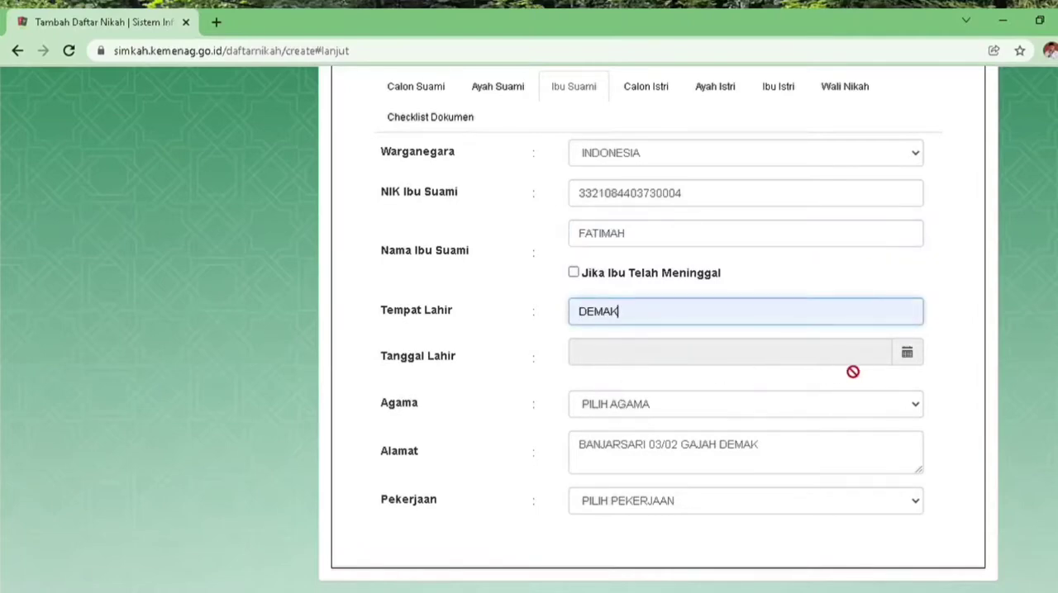
Enter the date of birth of the groom's mother in the Tanggal Lahir field
{"action": "left_click", "coordinate": [906, 355]}
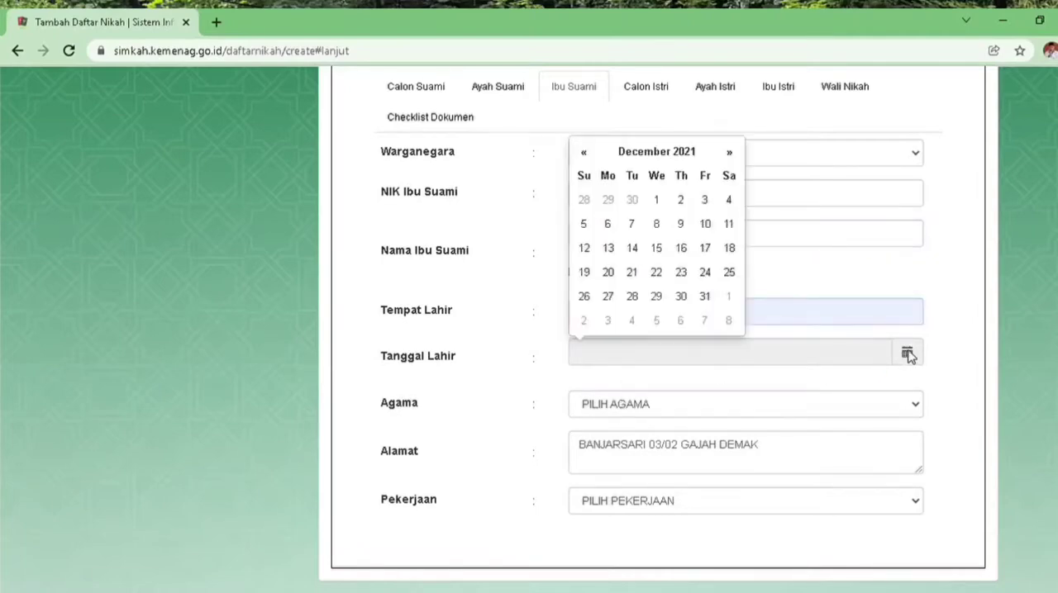
{"action": "left_click", "coordinate": [678, 156]}
{"action": "left_click", "coordinate": [678, 155]}
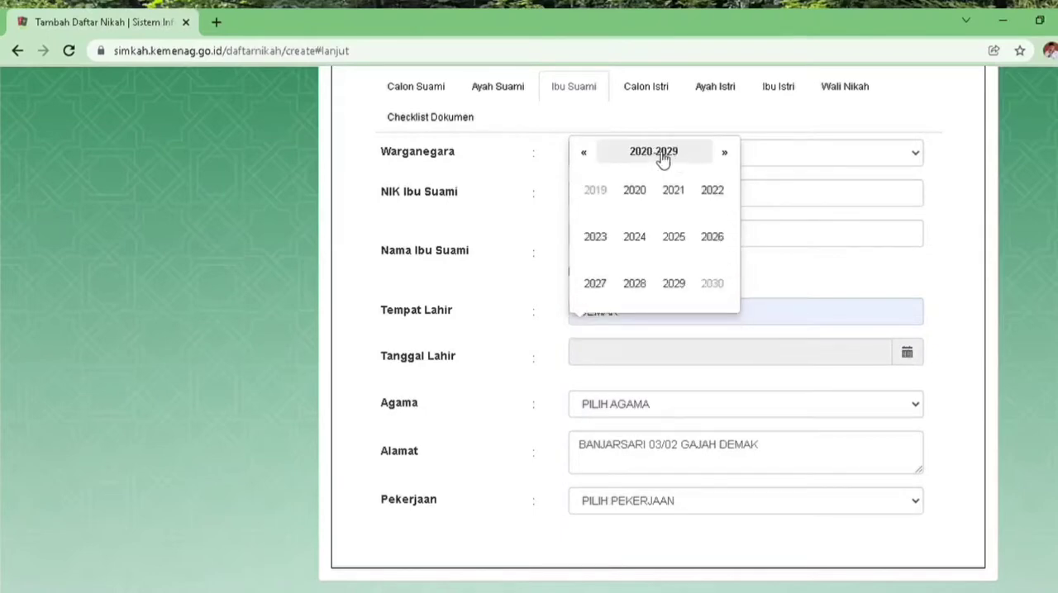
{"action": "left_click", "coordinate": [585, 155]}
{"action": "left_click", "coordinate": [585, 156]}
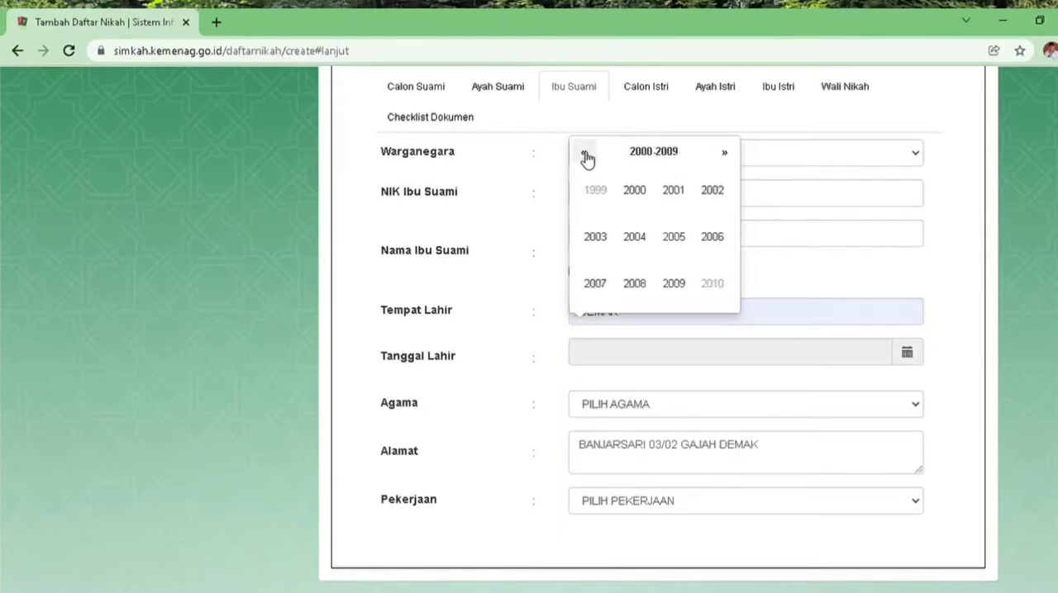
{"action": "left_click", "coordinate": [586, 155]}
{"action": "left_click", "coordinate": [586, 155]}
{"action": "left_click", "coordinate": [586, 155]}
{"action": "left_click", "coordinate": [586, 155]}
{"action": "left_click", "coordinate": [586, 156]}
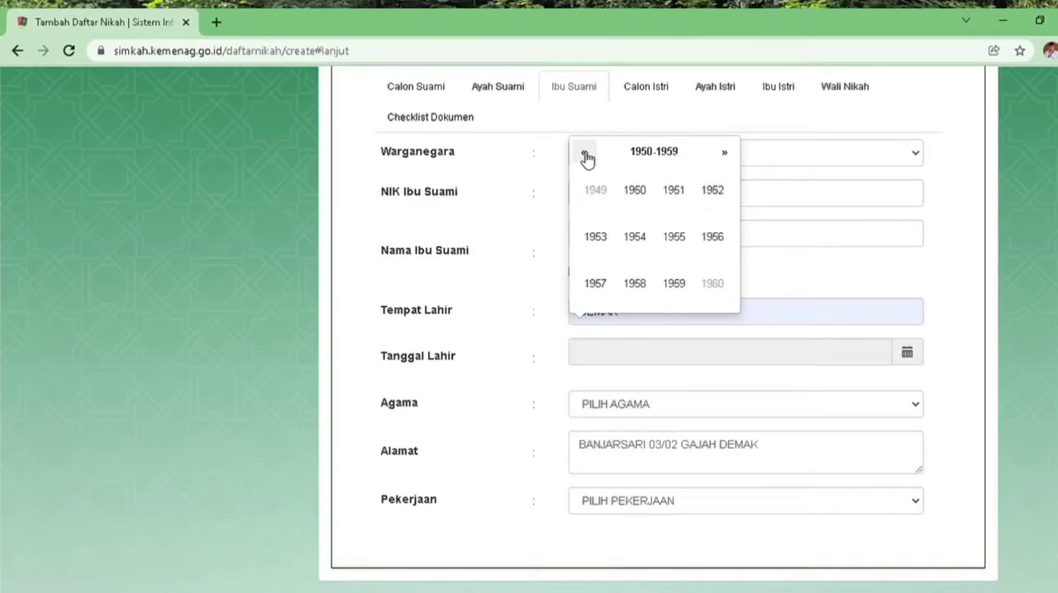
{"action": "left_click", "coordinate": [684, 286]}
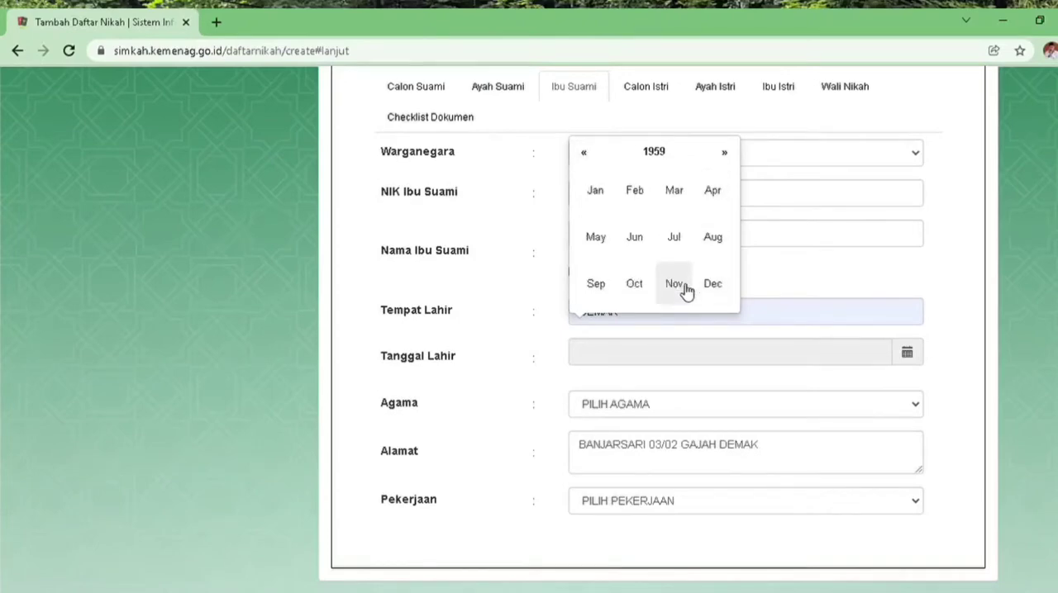
{"action": "left_click", "coordinate": [599, 240]}
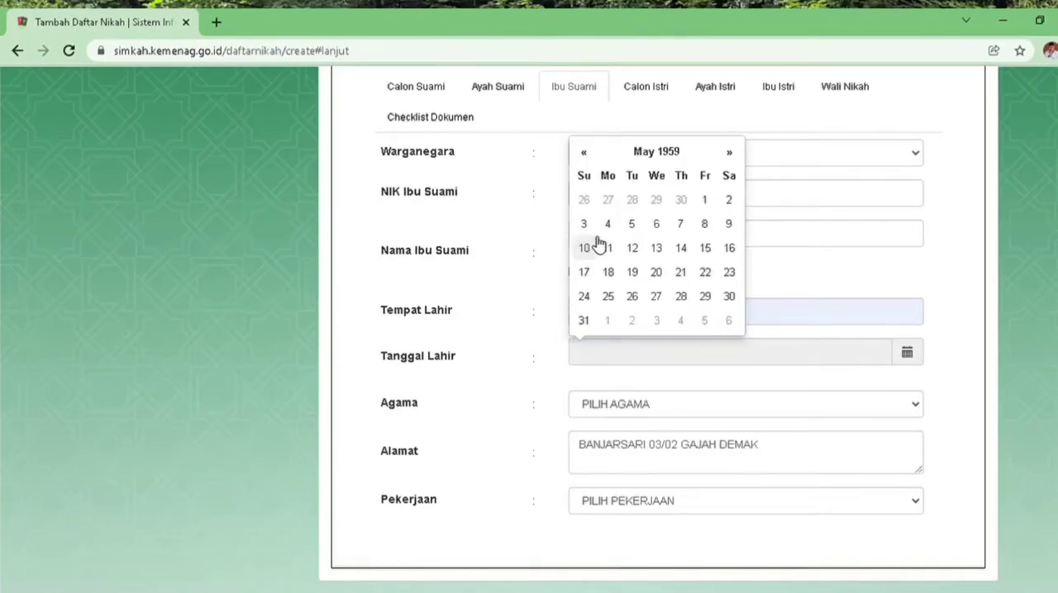
{"action": "left_click", "coordinate": [705, 275]}
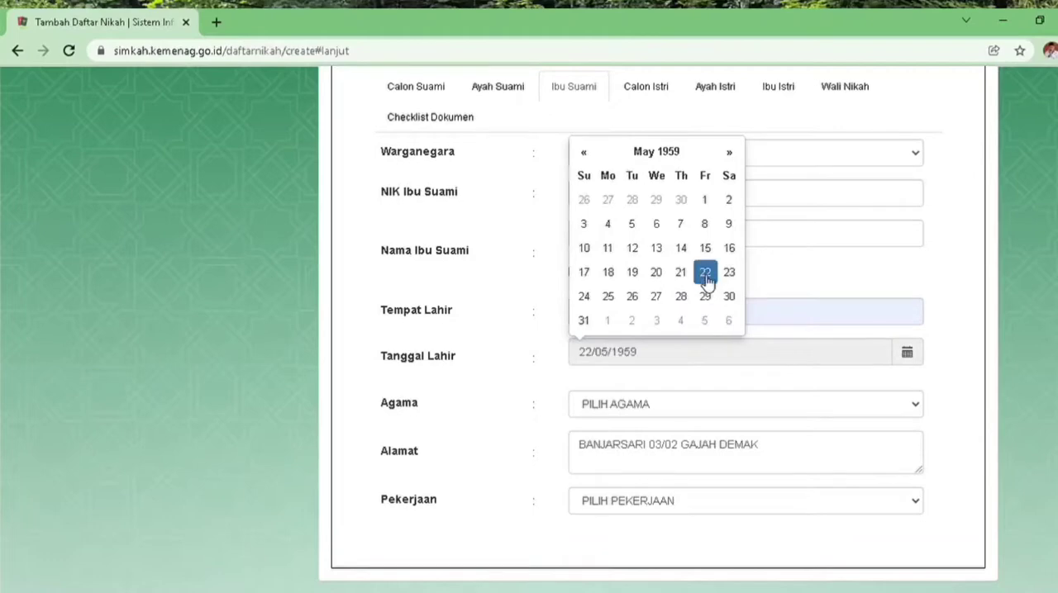
Set the Agama of the groom's mother to ISLAM and her Pekerjaan to MENGURUS RUMAH TANGGA
{"action": "left_click", "coordinate": [921, 410]}
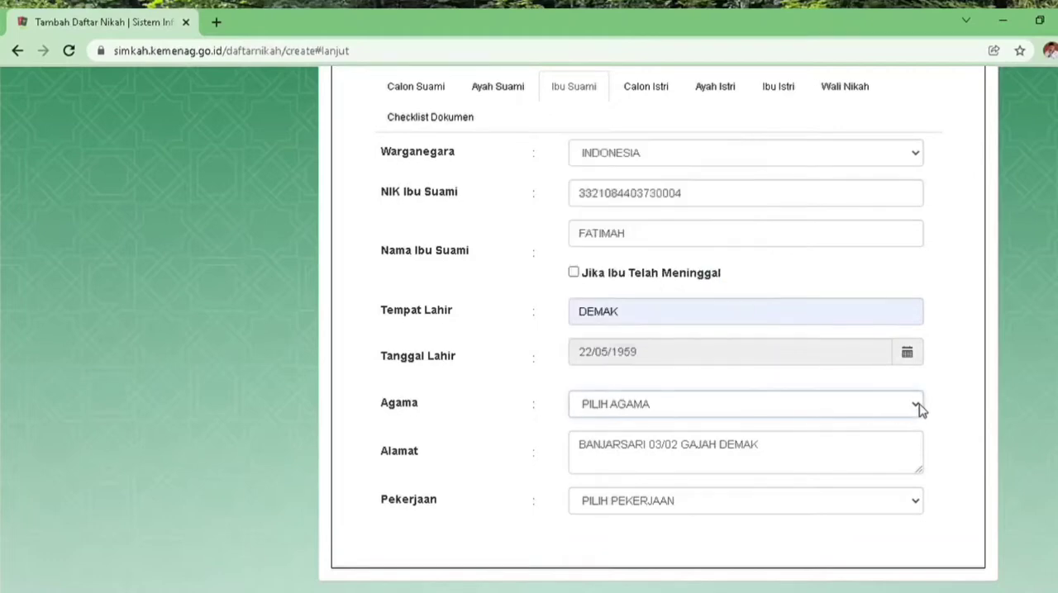
{"action": "key", "text": "Down"}
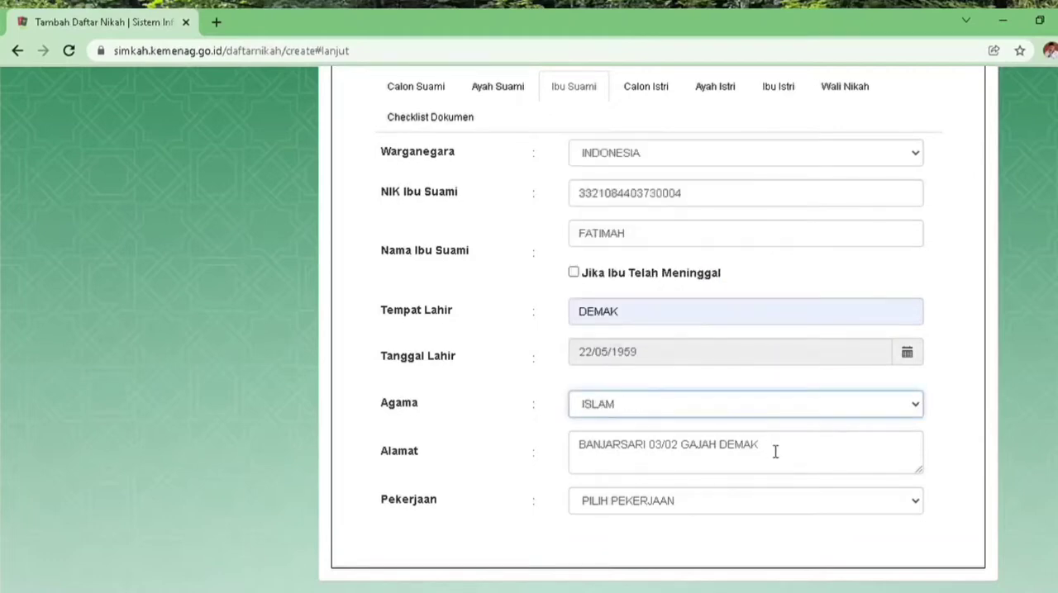
{"action": "left_click", "coordinate": [916, 503]}
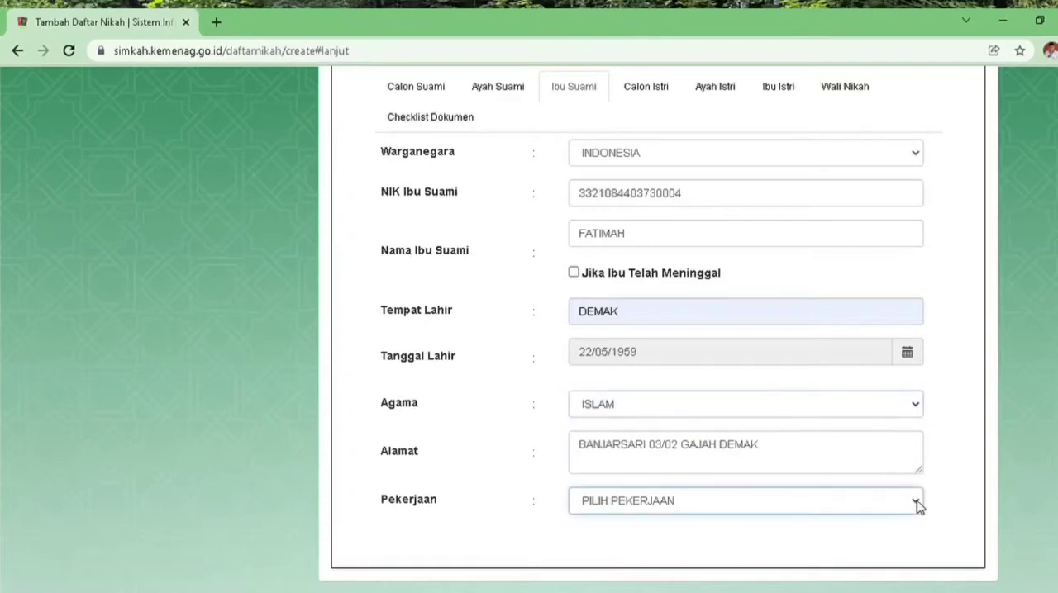
{"action": "left_click", "coordinate": [667, 235]}
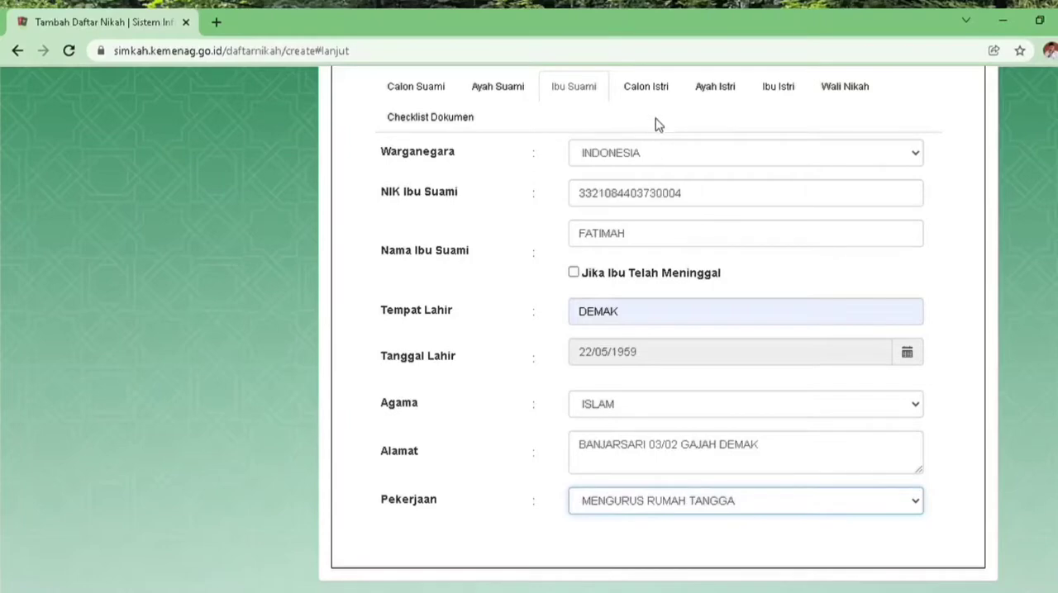
In the Calon Istri section, fill in the bride's national ID number, correcting its last digit, and enter her name
{"action": "left_click", "coordinate": [648, 89]}
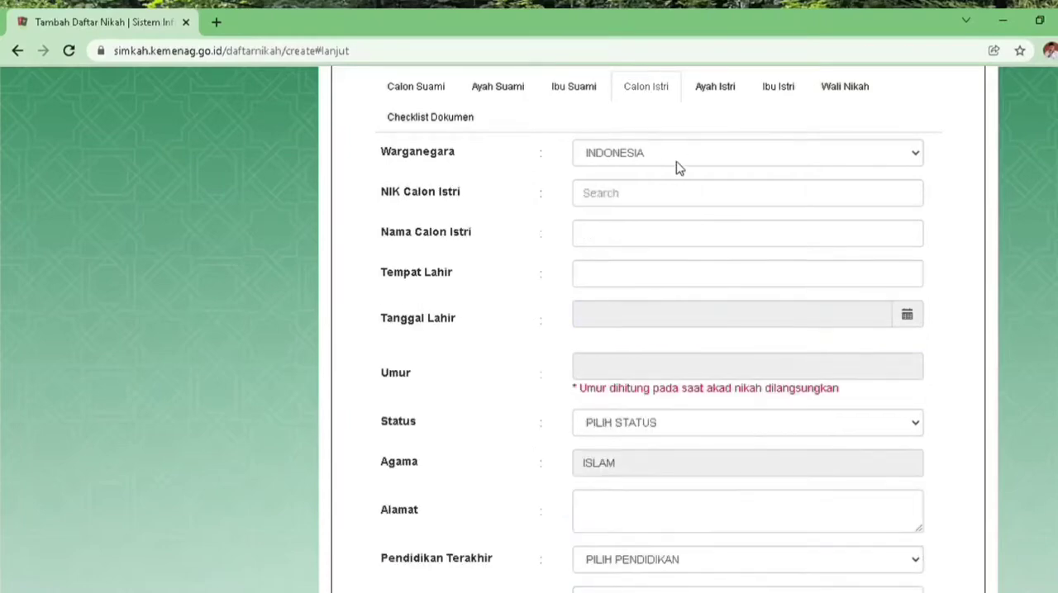
{"action": "left_click", "coordinate": [673, 199]}
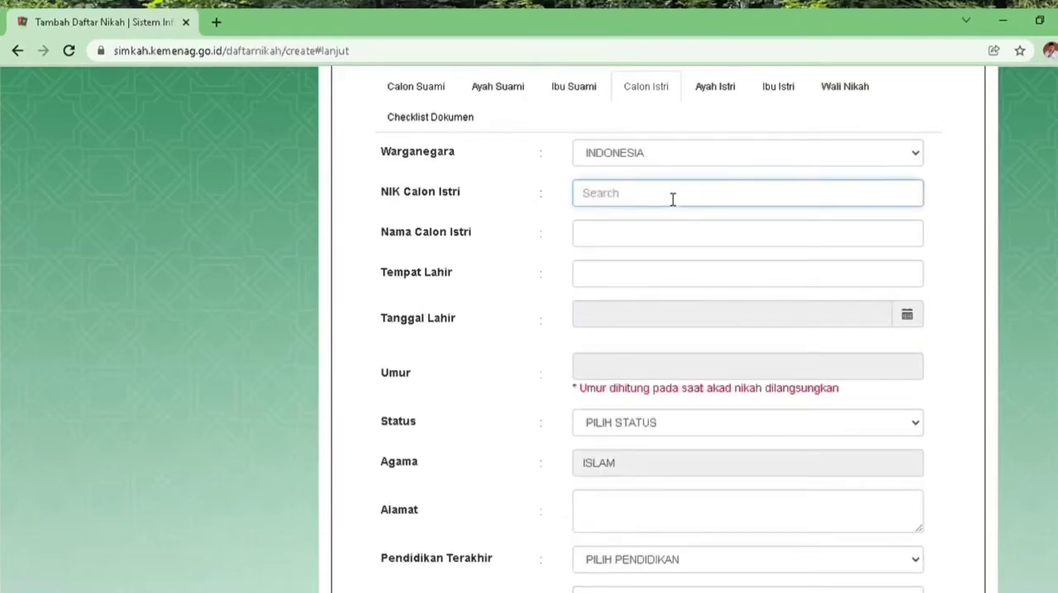
{"action": "left_click", "coordinate": [659, 231]}
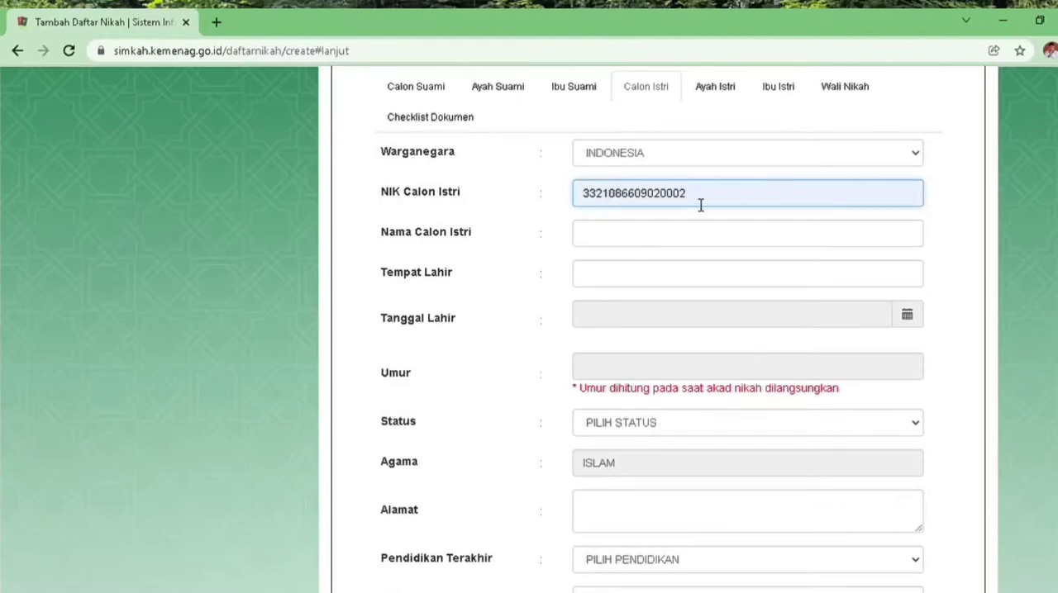
{"action": "key", "text": "BackSpace"}
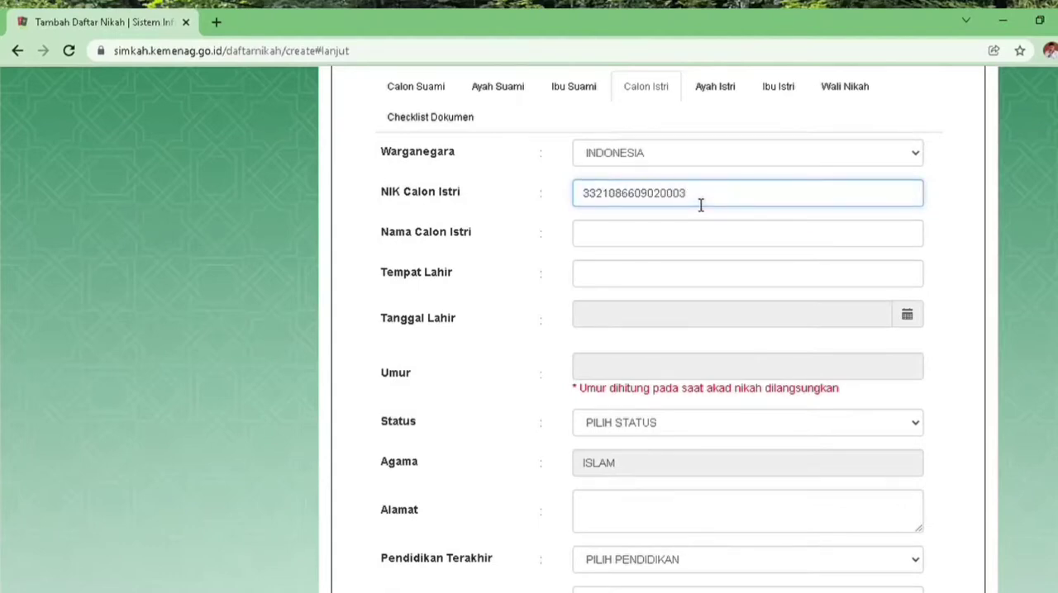
{"action": "left_click", "coordinate": [690, 236]}
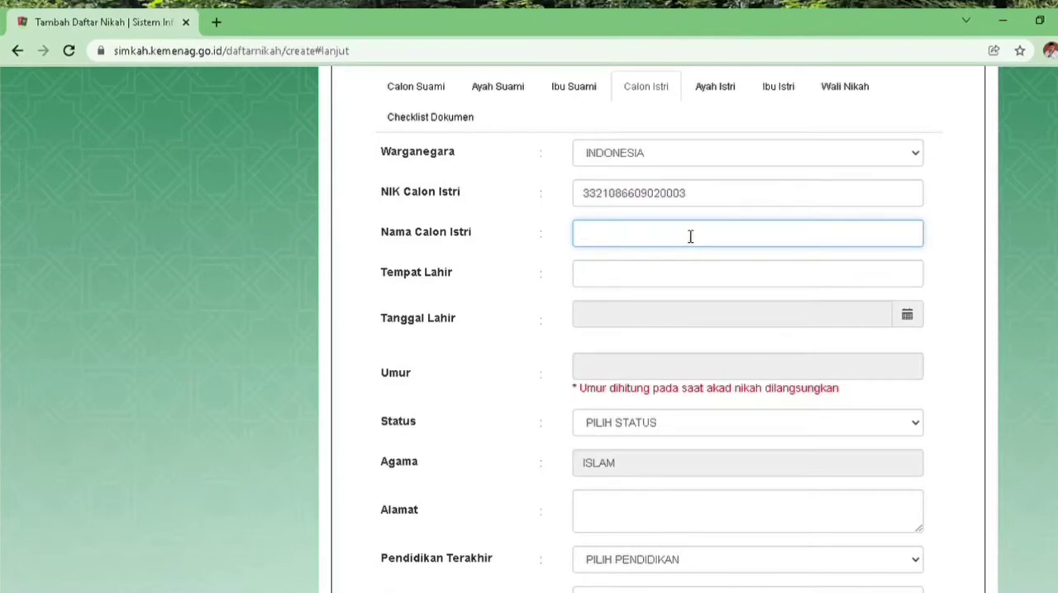
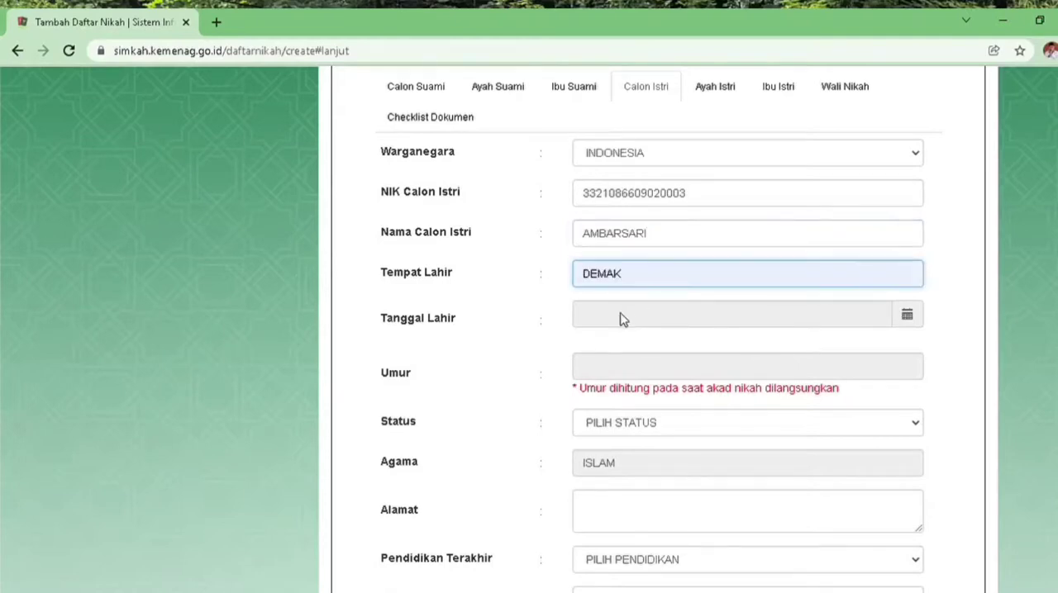
Set the bride's Tempat Lahir to DEMAK and enter her date of birth in the Tanggal Lahir field
{"action": "left_click", "coordinate": [907, 322]}
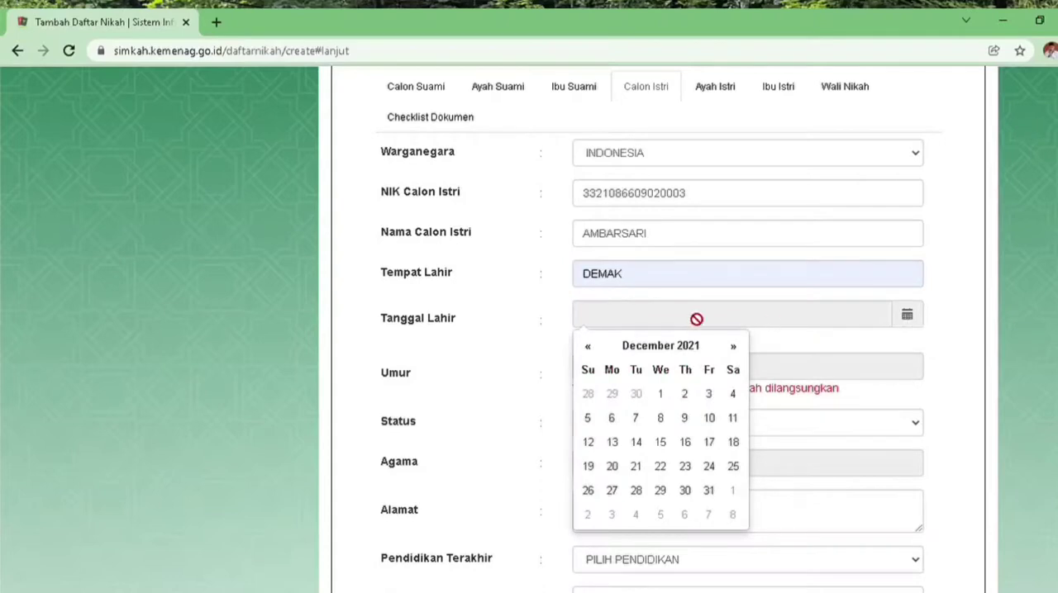
{"action": "left_click", "coordinate": [660, 348]}
{"action": "left_click", "coordinate": [659, 349]}
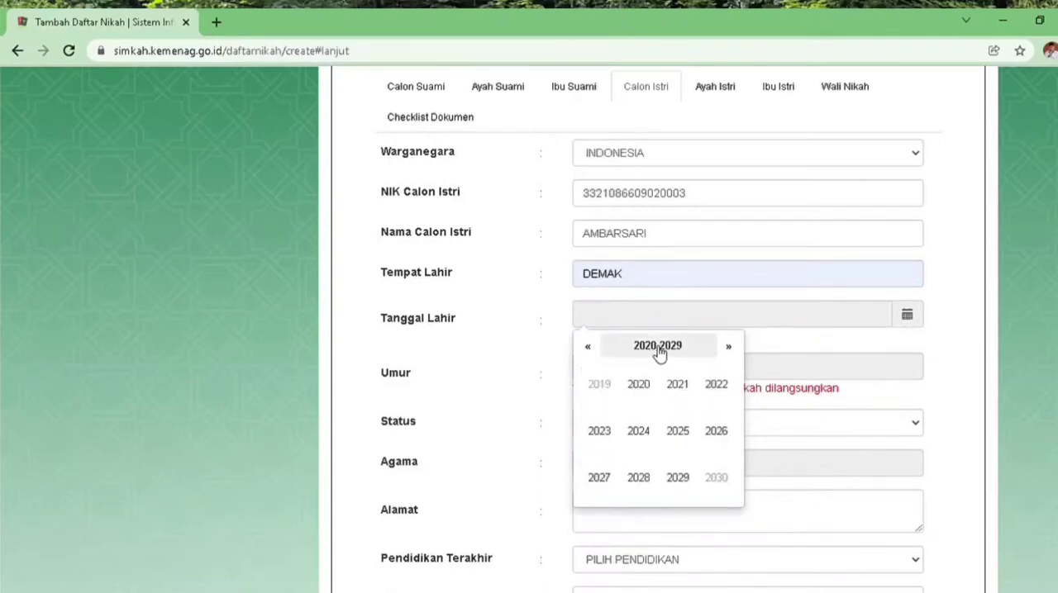
{"action": "left_click", "coordinate": [590, 350]}
{"action": "left_click", "coordinate": [590, 350]}
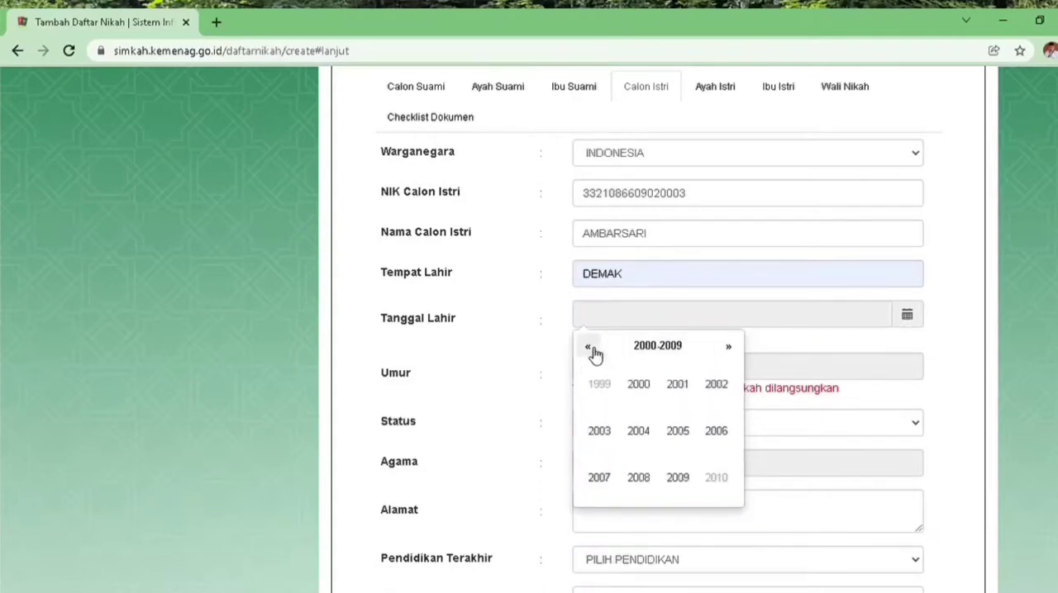
{"action": "left_click", "coordinate": [590, 351]}
{"action": "left_click", "coordinate": [590, 350]}
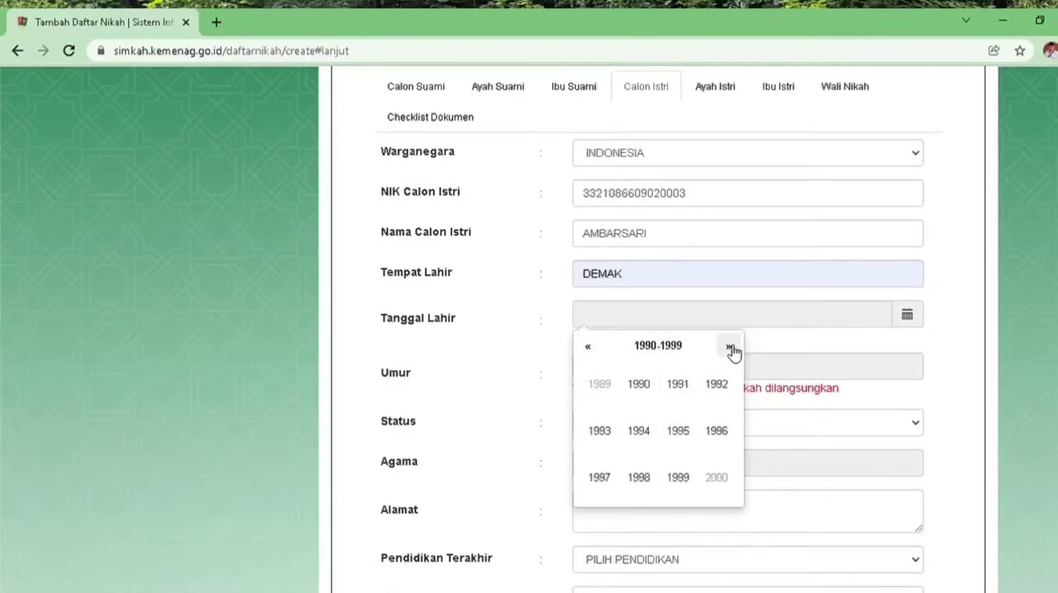
{"action": "left_click", "coordinate": [645, 390]}
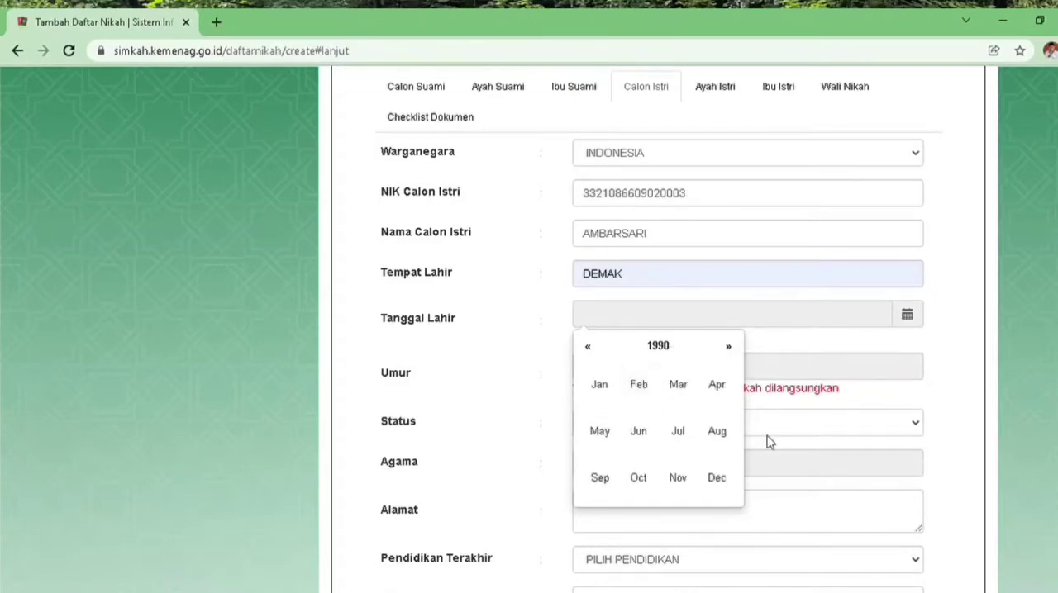
{"action": "left_click", "coordinate": [718, 438]}
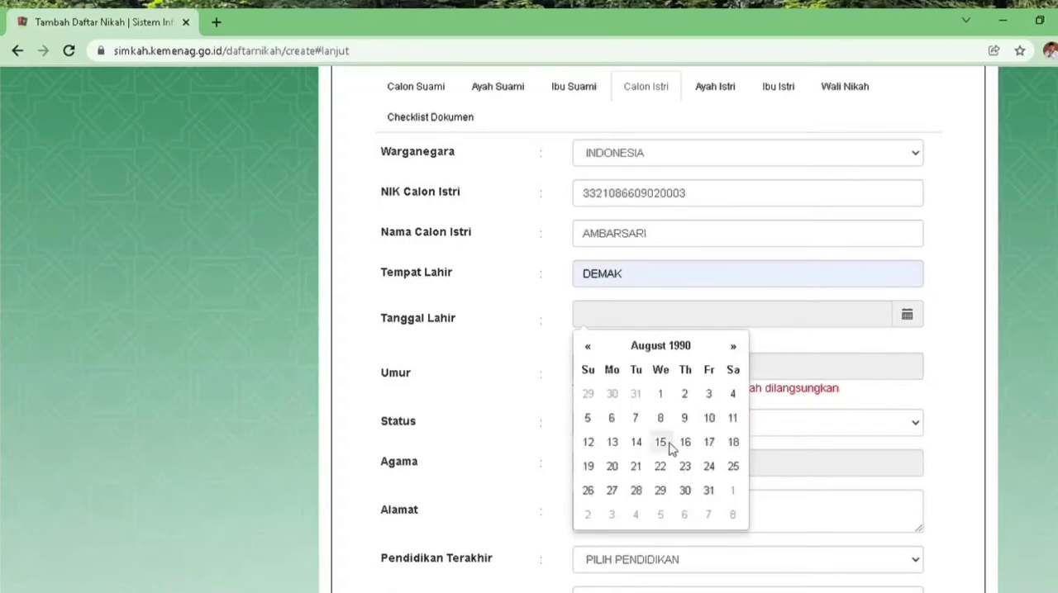
{"action": "left_click", "coordinate": [638, 444]}
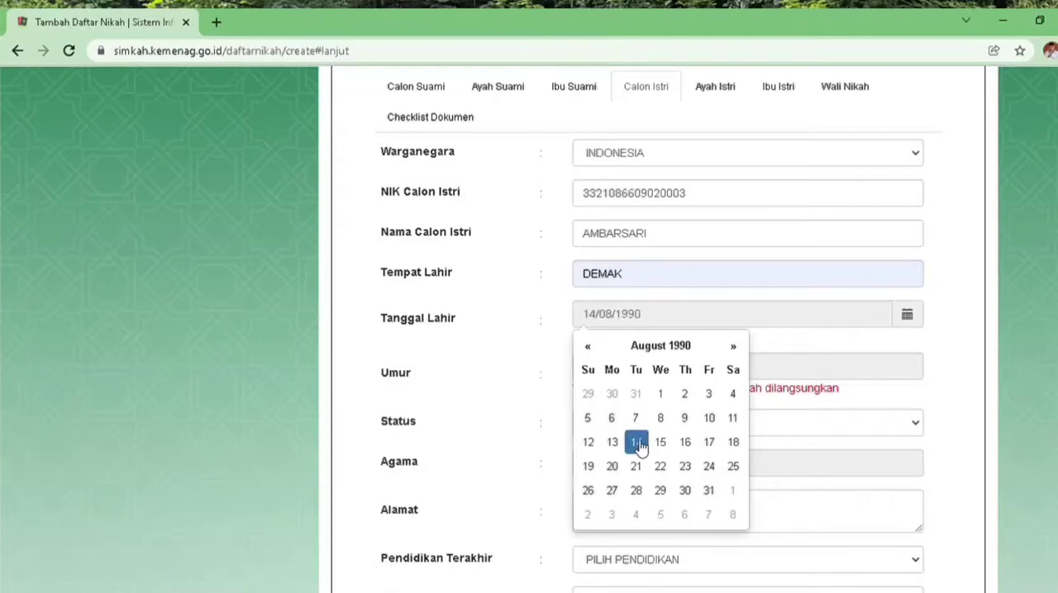
{"action": "left_click", "coordinate": [878, 478]}
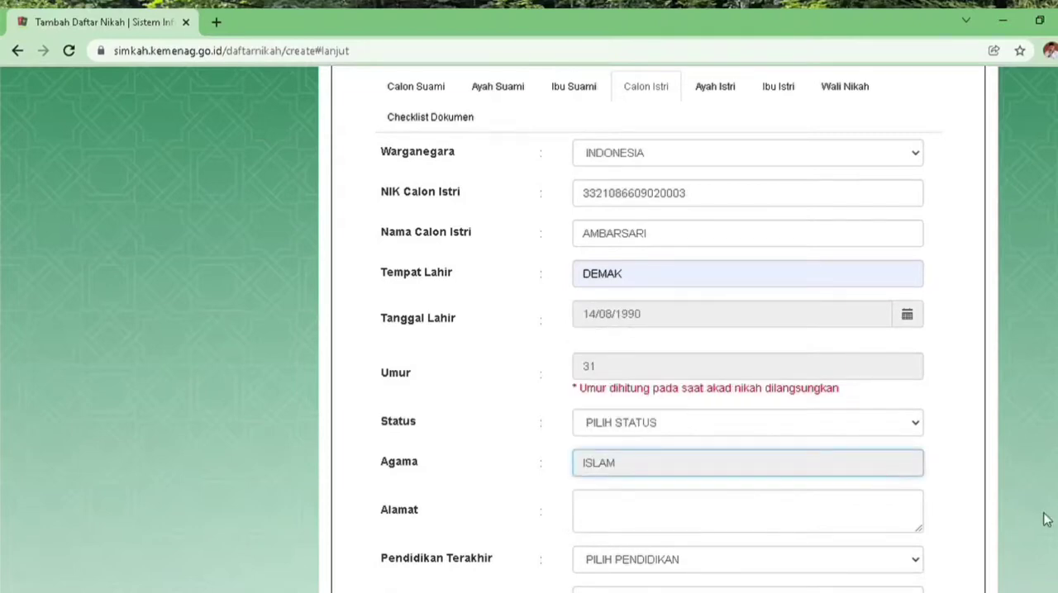
Fill in the bride's Alamat with the copied address and change its RT/RW neighbourhood numbers to hers
{"action": "left_click", "coordinate": [793, 526]}
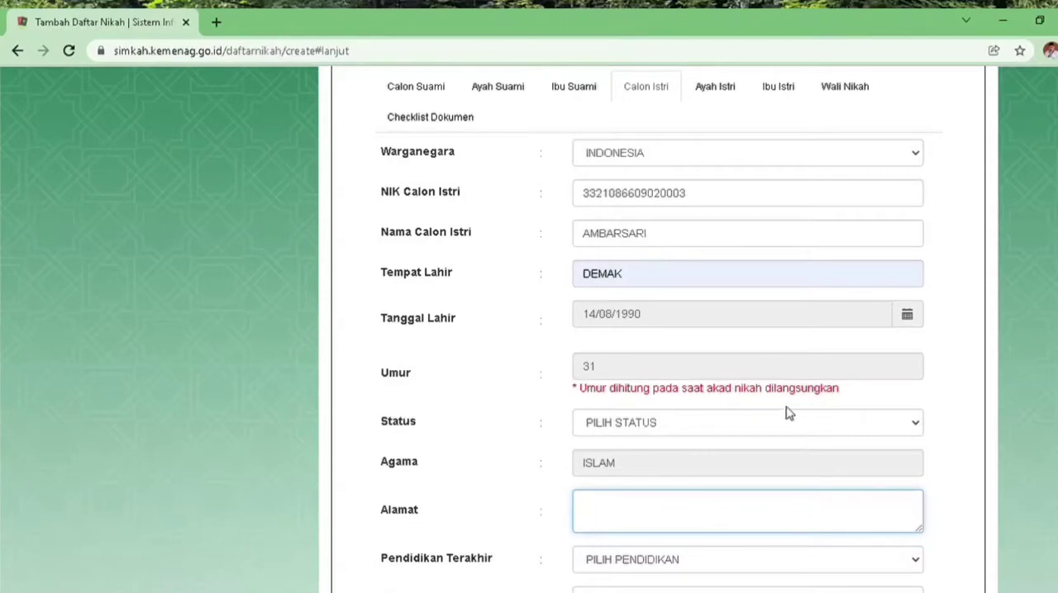
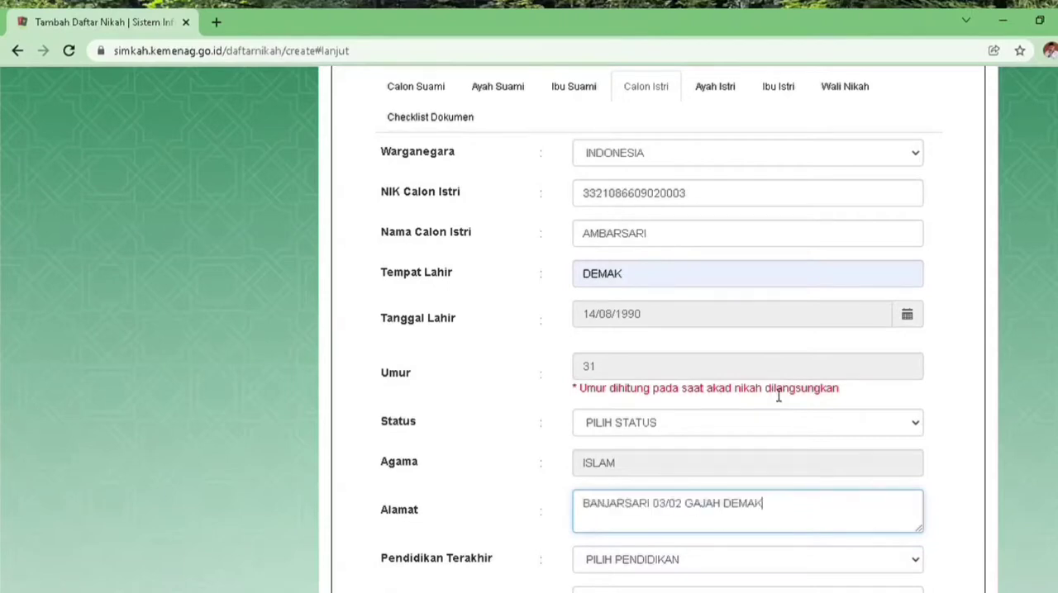
{"action": "left_click", "coordinate": [668, 517]}
{"action": "key", "text": "BackSpace"}
{"action": "type", "text": "5"}
{"action": "type", "text": "1"}
{"action": "key", "text": "Tab"}
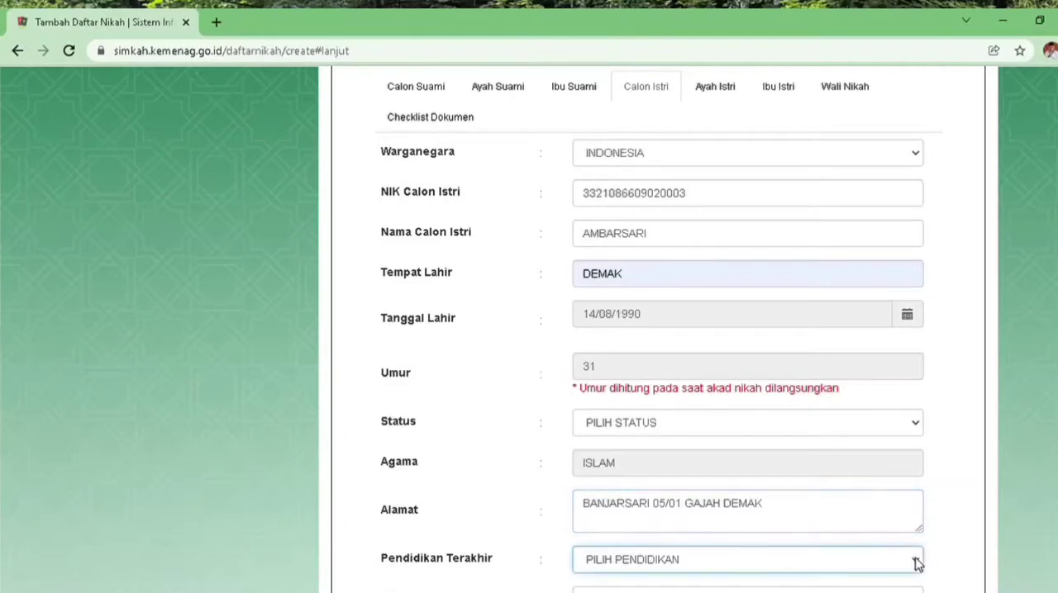
Set the bride's Pendidikan Terakhir to SLTA/SEDERAJAT and her Pekerjaan to PERDAGANGAN
{"action": "left_click", "coordinate": [700, 477]}
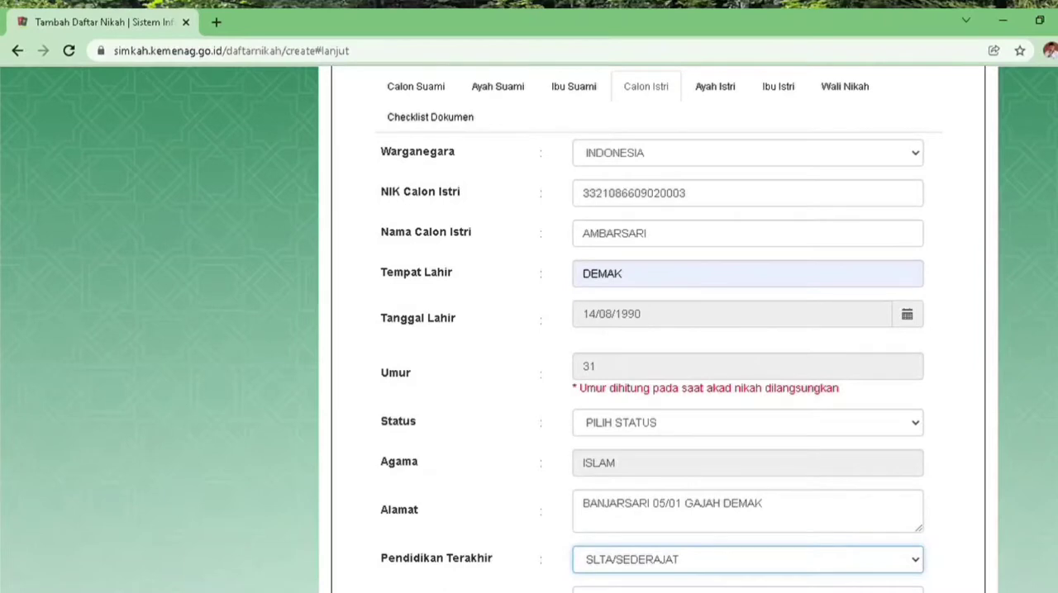
{"action": "scroll", "coordinate": [659, 330], "scroll_direction": "down", "scroll_amount": 2}
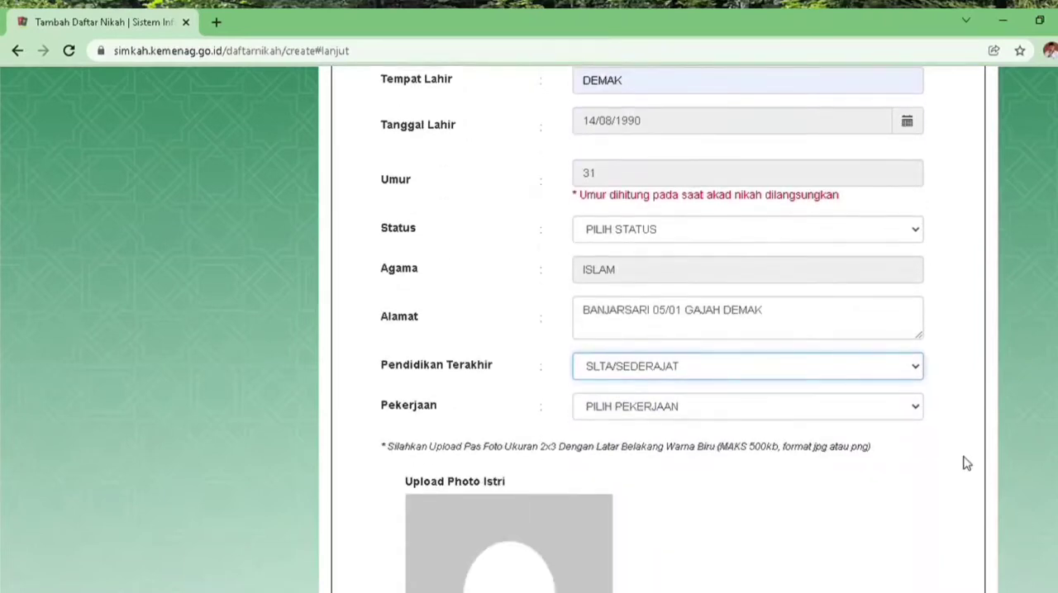
{"action": "left_click", "coordinate": [917, 409]}
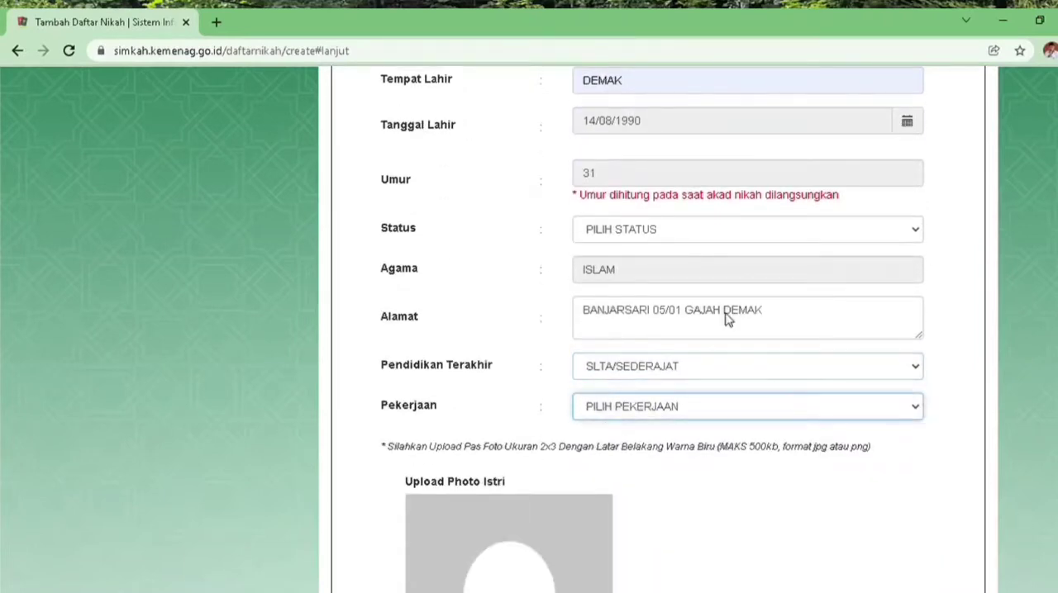
{"action": "left_click", "coordinate": [656, 200]}
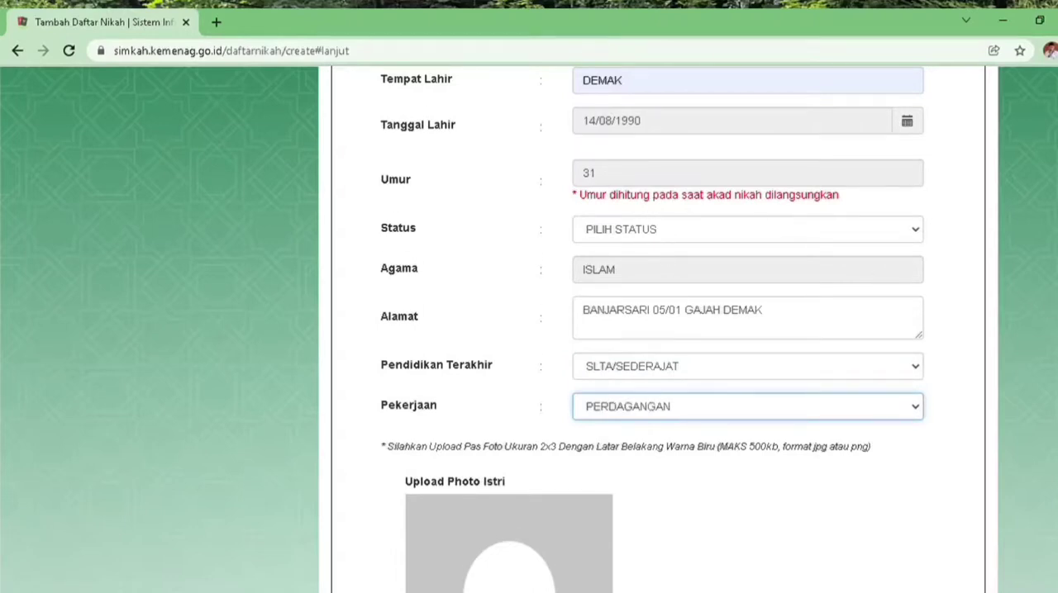
In the Ayah Istri section, fill in the father's national ID number, correcting its last digit, and enter his name
{"action": "scroll", "coordinate": [652, 331], "scroll_direction": "down", "scroll_amount": 3}
{"action": "scroll", "coordinate": [653, 330], "scroll_direction": "up", "scroll_amount": 4}
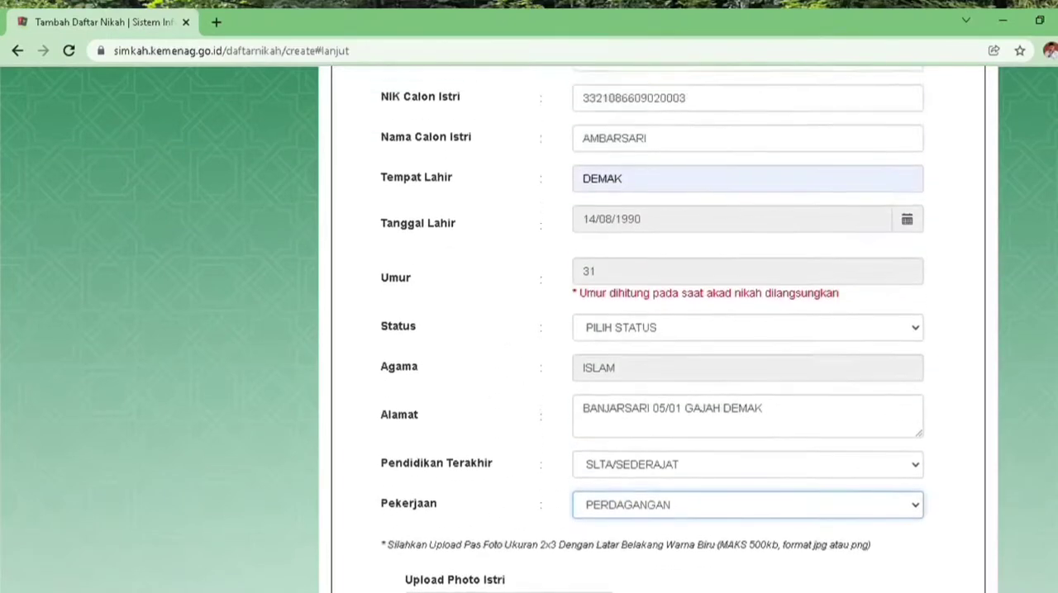
{"action": "scroll", "coordinate": [653, 330], "scroll_direction": "up", "scroll_amount": 2}
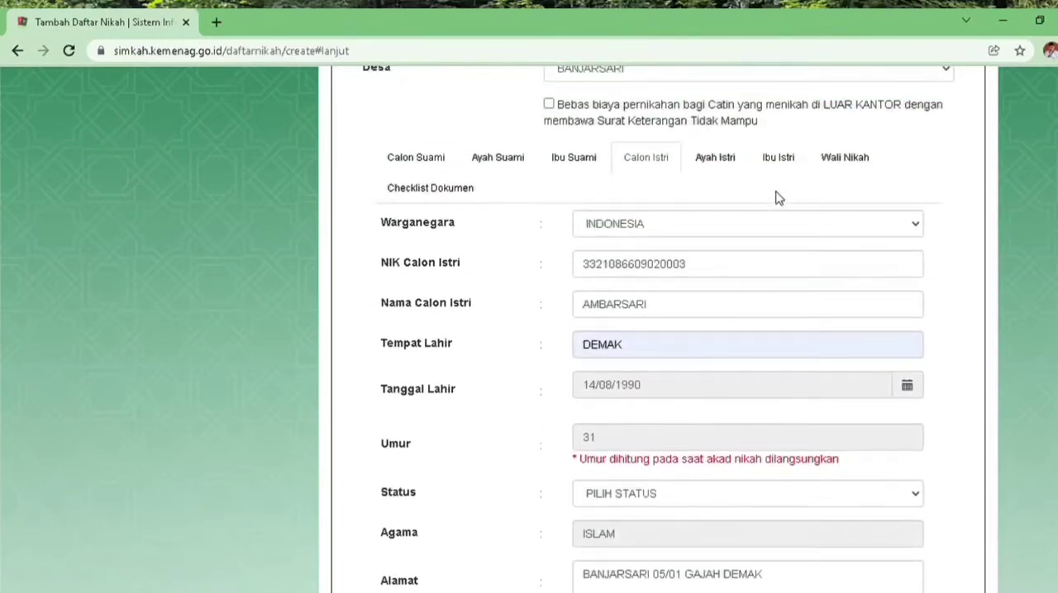
{"action": "left_click", "coordinate": [727, 162]}
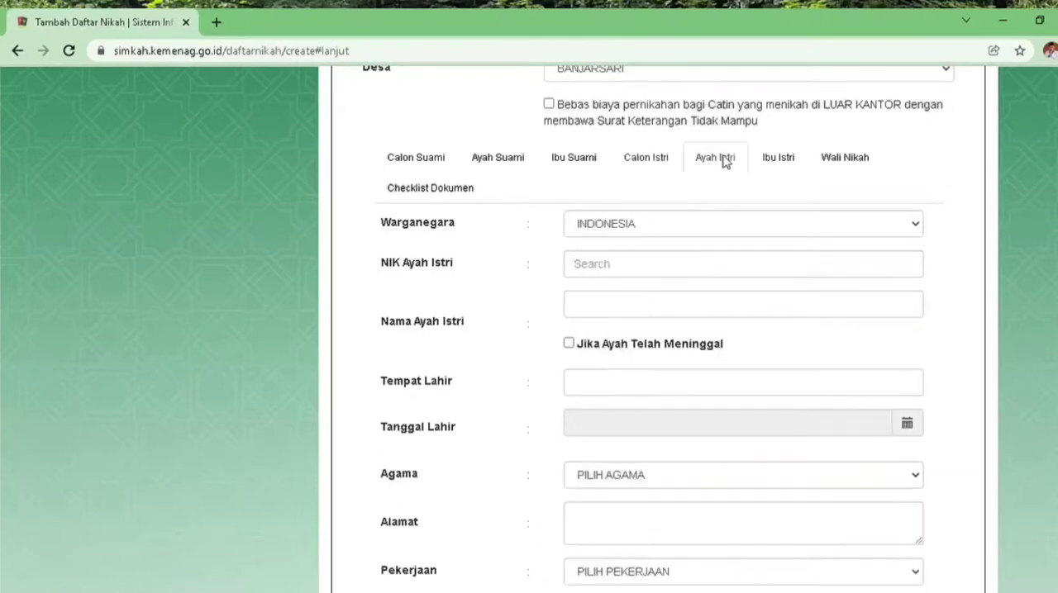
{"action": "left_click", "coordinate": [666, 274]}
{"action": "key", "text": "ctrl+v"}
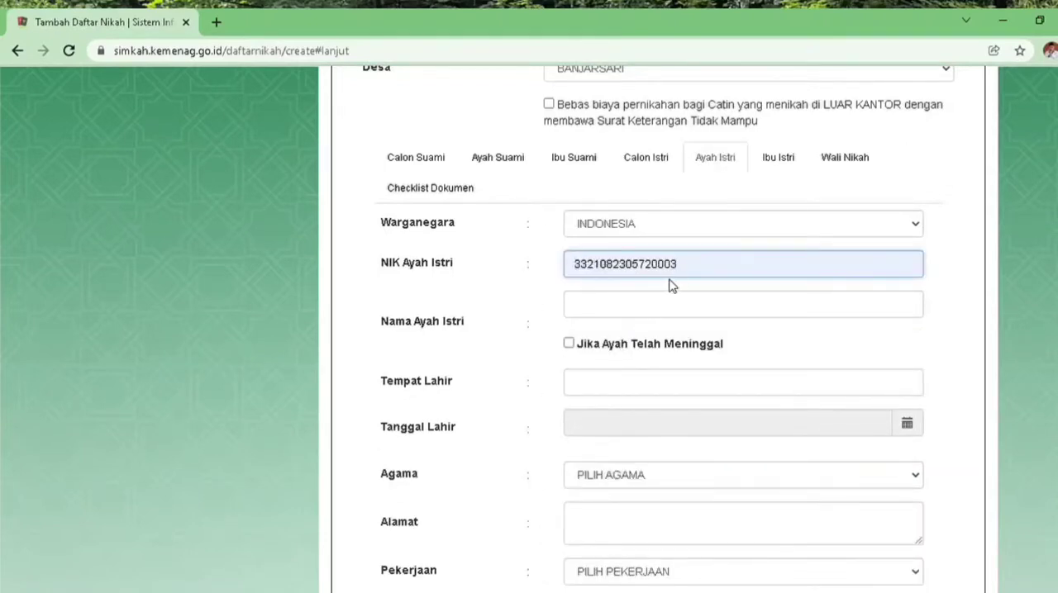
{"action": "key", "text": "BackSpace"}
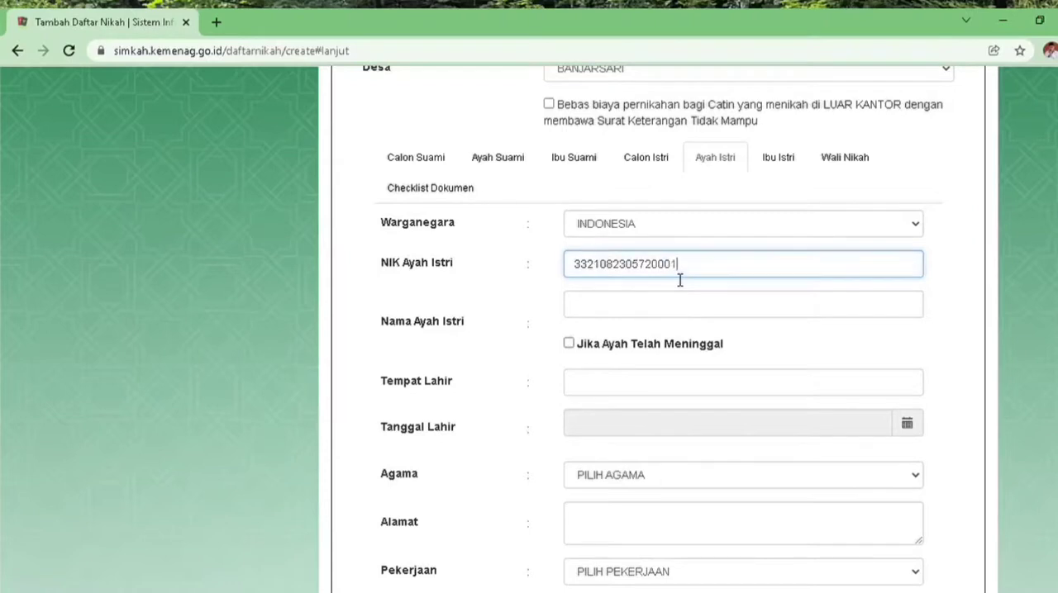
{"action": "left_click", "coordinate": [679, 310]}
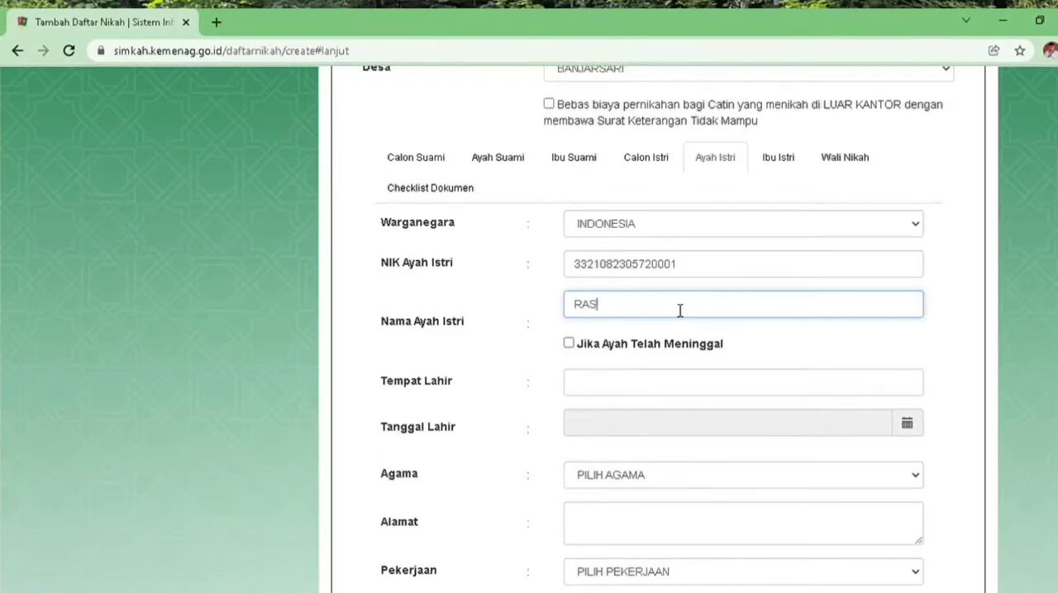
{"action": "type", "text": "ID"}
{"action": "type", "text": "DEMAK"}
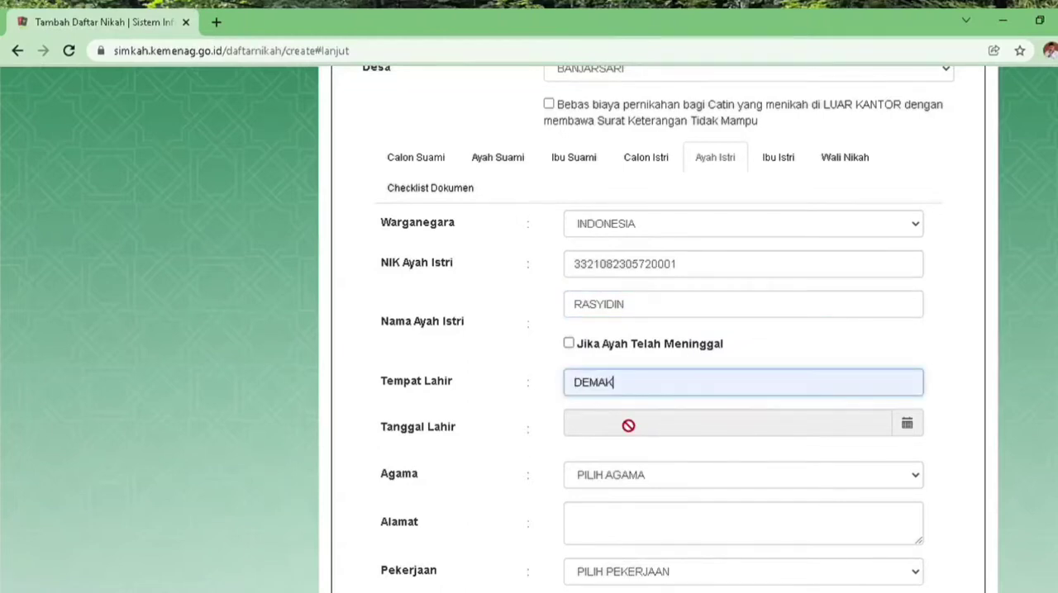
Set the Tempat Lahir of the bride's father to DEMAK and enter his date of birth in the Tanggal Lahir field
{"action": "left_click", "coordinate": [908, 427]}
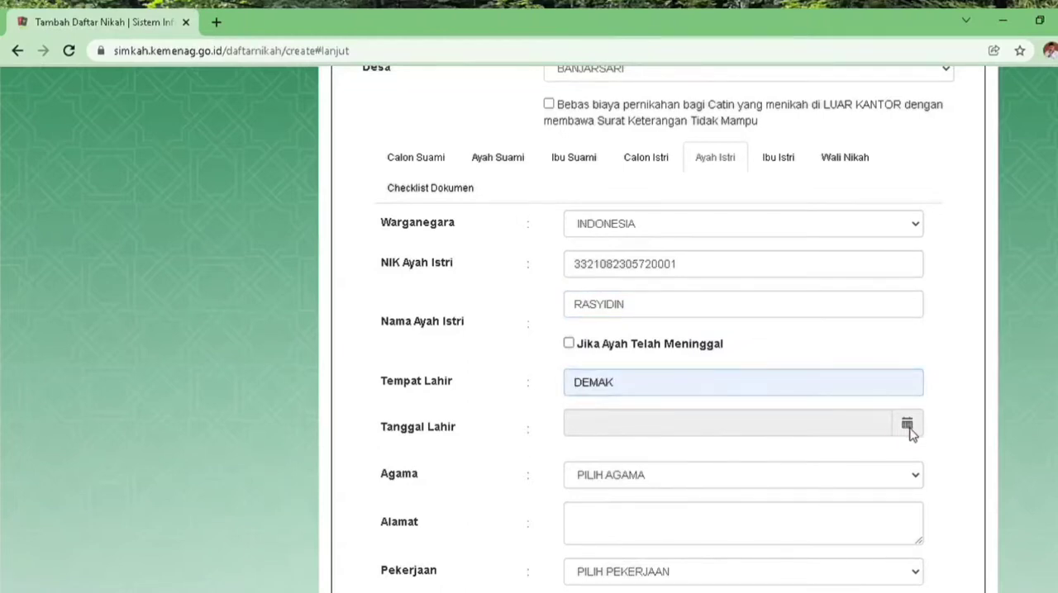
{"action": "left_click", "coordinate": [653, 225]}
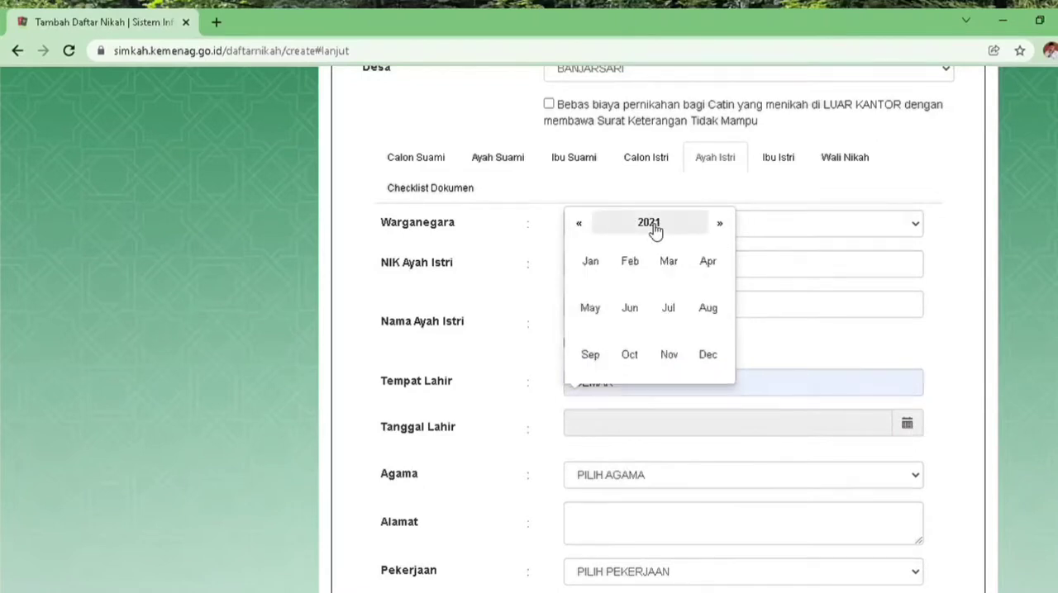
{"action": "left_click", "coordinate": [655, 226]}
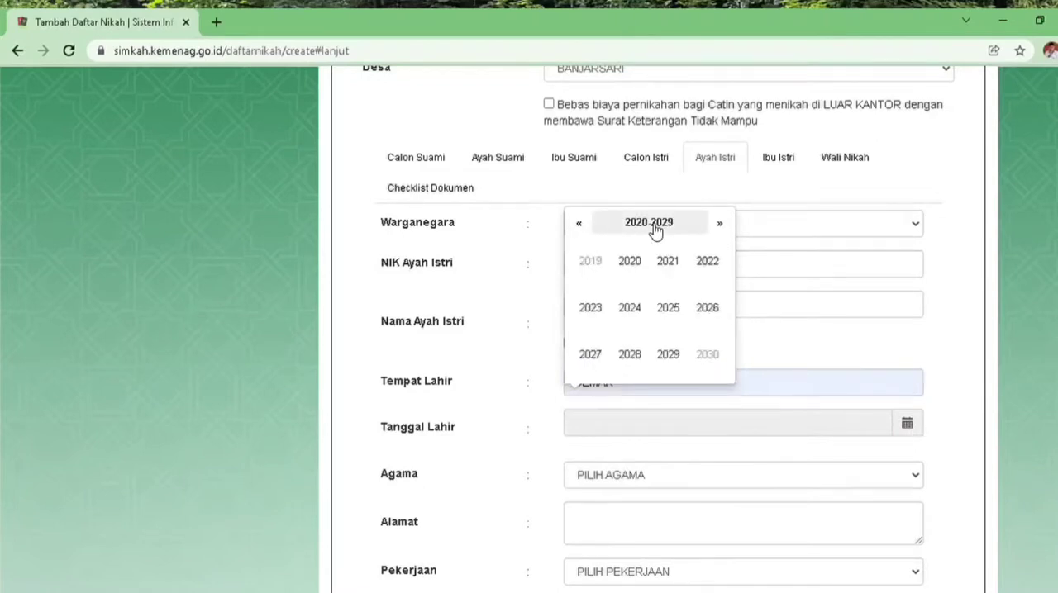
{"action": "left_click", "coordinate": [579, 231]}
{"action": "left_click", "coordinate": [579, 231]}
{"action": "left_click", "coordinate": [579, 231]}
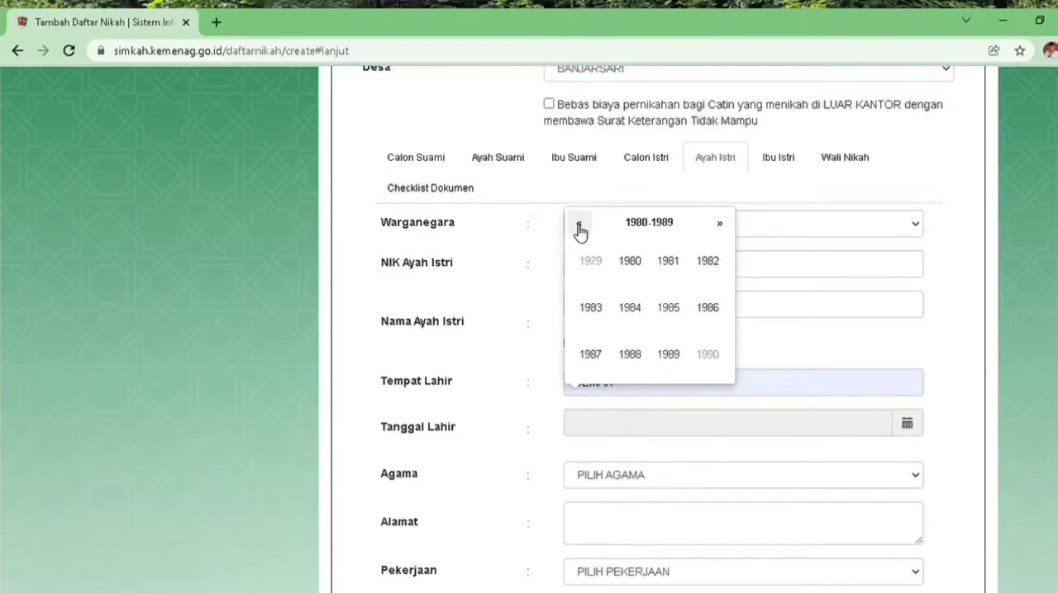
{"action": "left_click", "coordinate": [579, 230]}
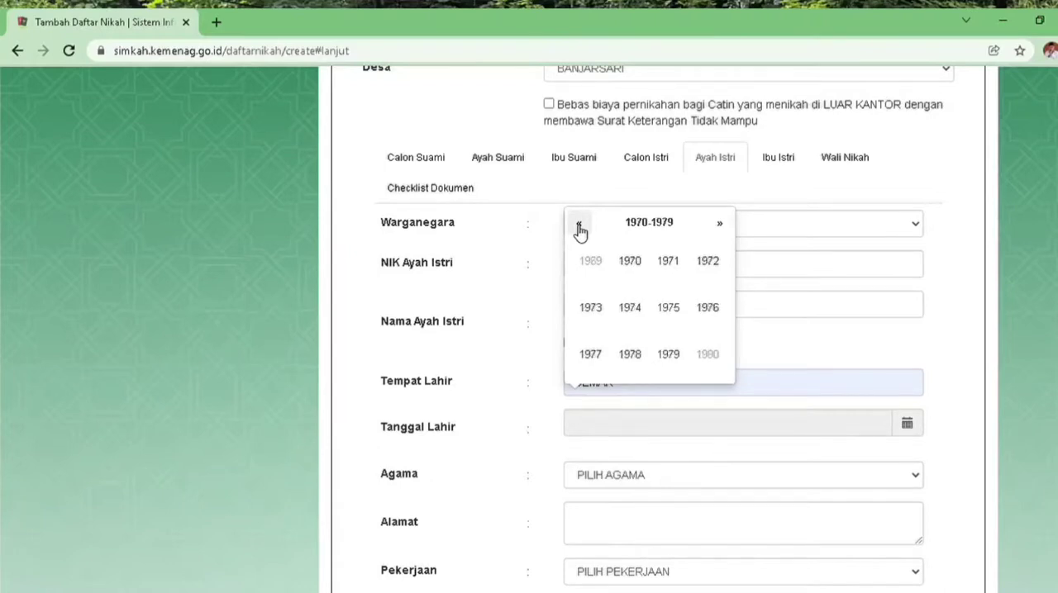
{"action": "left_click", "coordinate": [629, 261]}
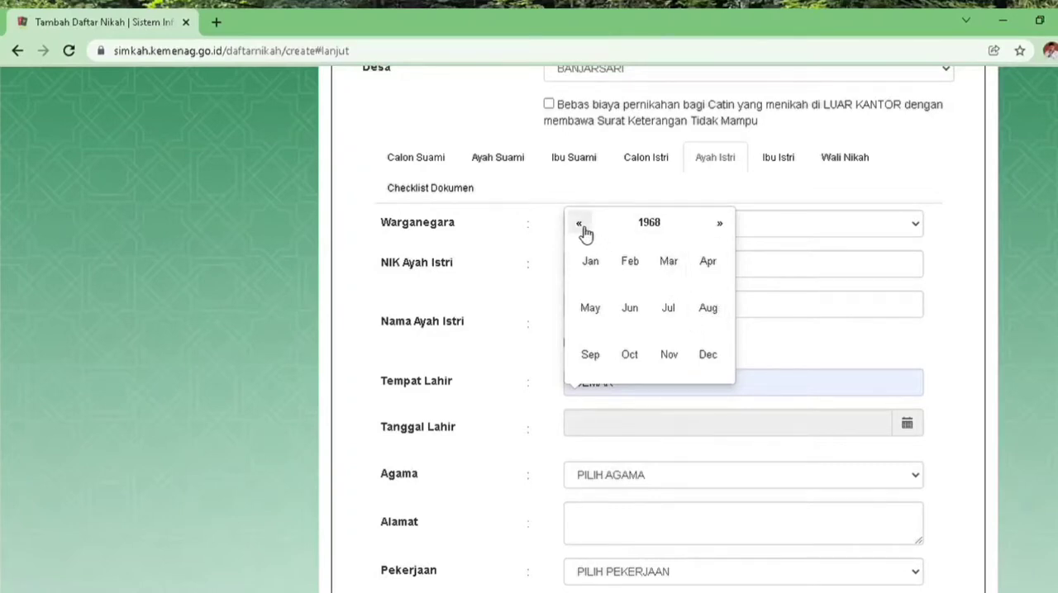
{"action": "left_click", "coordinate": [632, 312]}
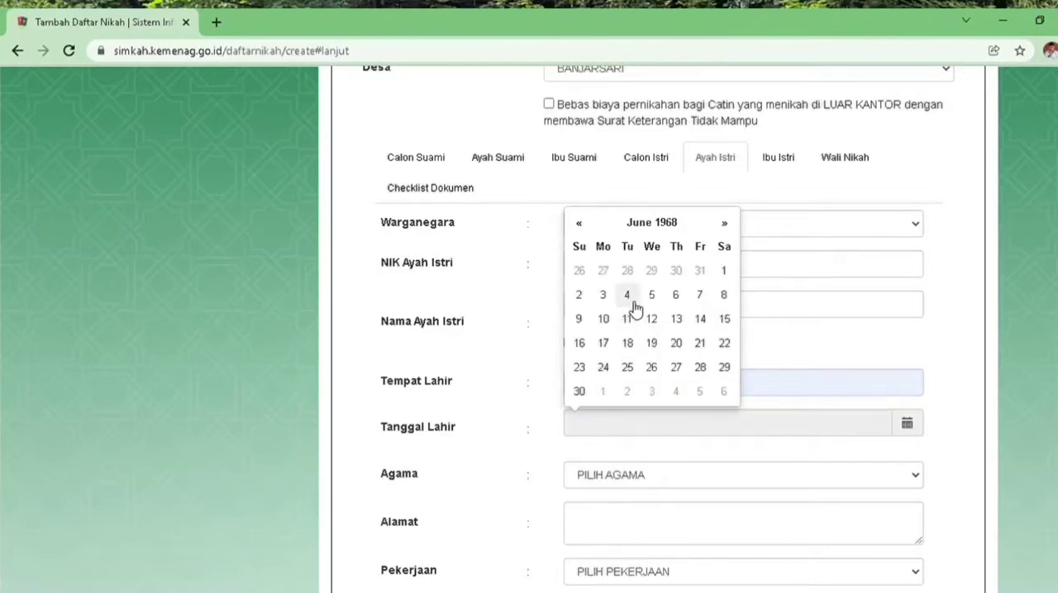
{"action": "left_click", "coordinate": [606, 298]}
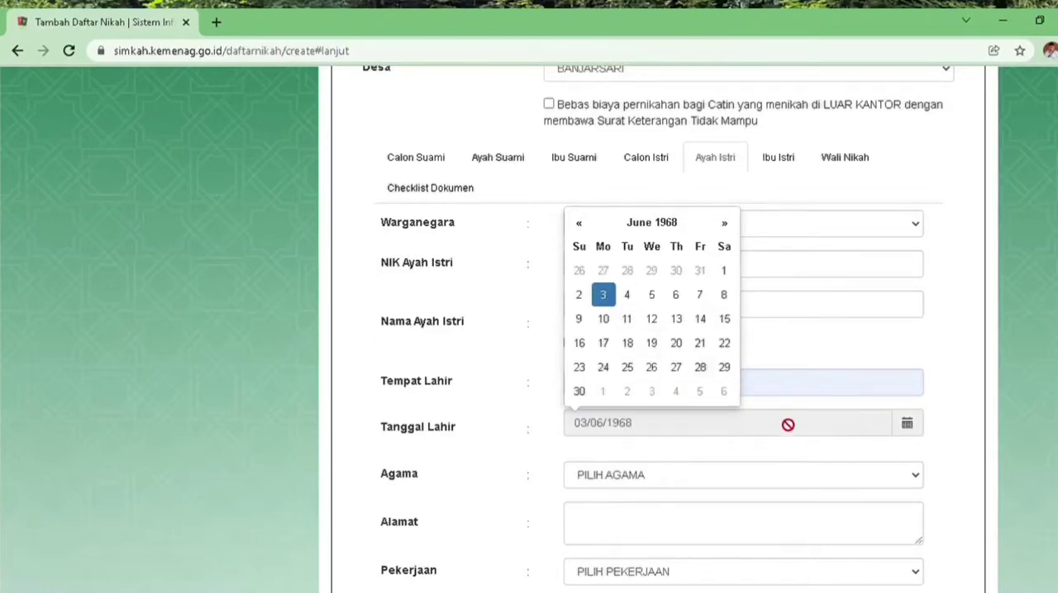
Set the Agama of the bride's father to ISLAM and fill in his Alamat with the bride's address copied from the Calon Istri section
{"action": "left_click", "coordinate": [917, 478]}
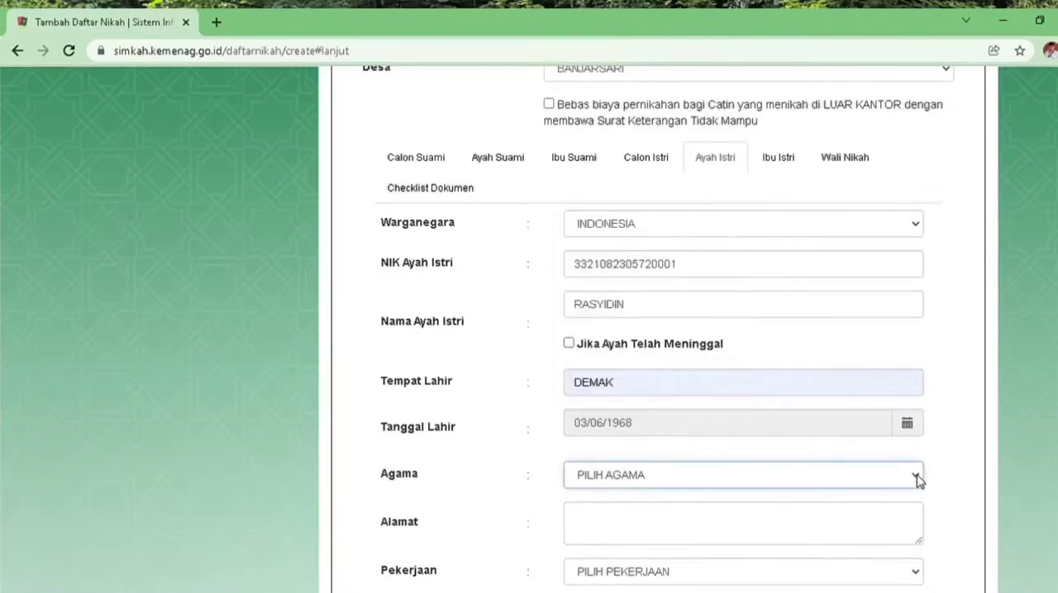
{"action": "left_click", "coordinate": [714, 525]}
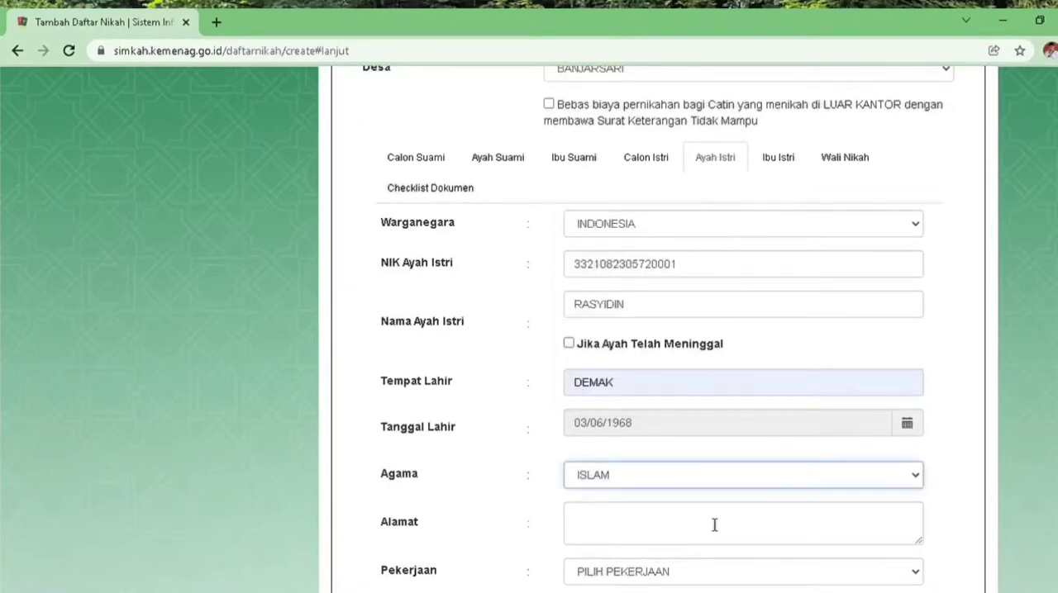
{"action": "left_click", "coordinate": [915, 529]}
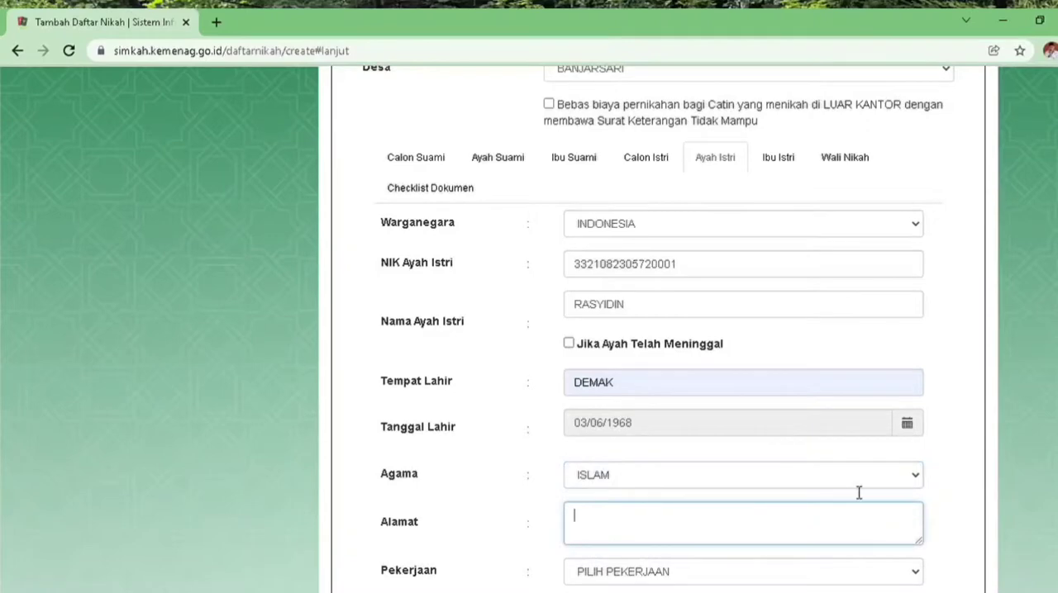
{"action": "left_click", "coordinate": [661, 163]}
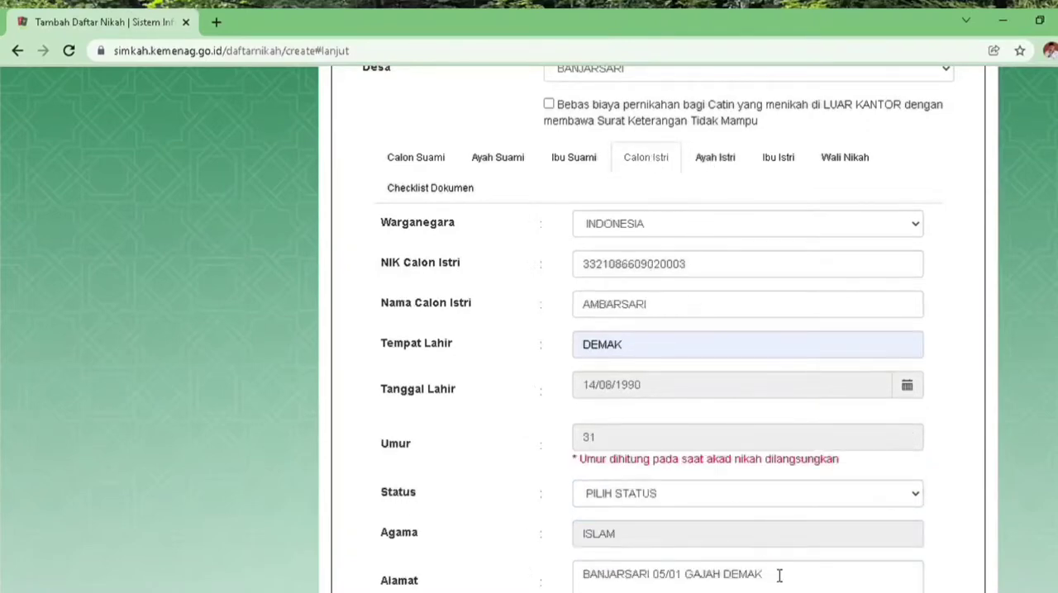
{"action": "left_click", "coordinate": [780, 584]}
{"action": "left_click_drag", "start_coordinate": [780, 583], "coordinate": [603, 576]}
{"action": "key", "text": "ctrl+c"}
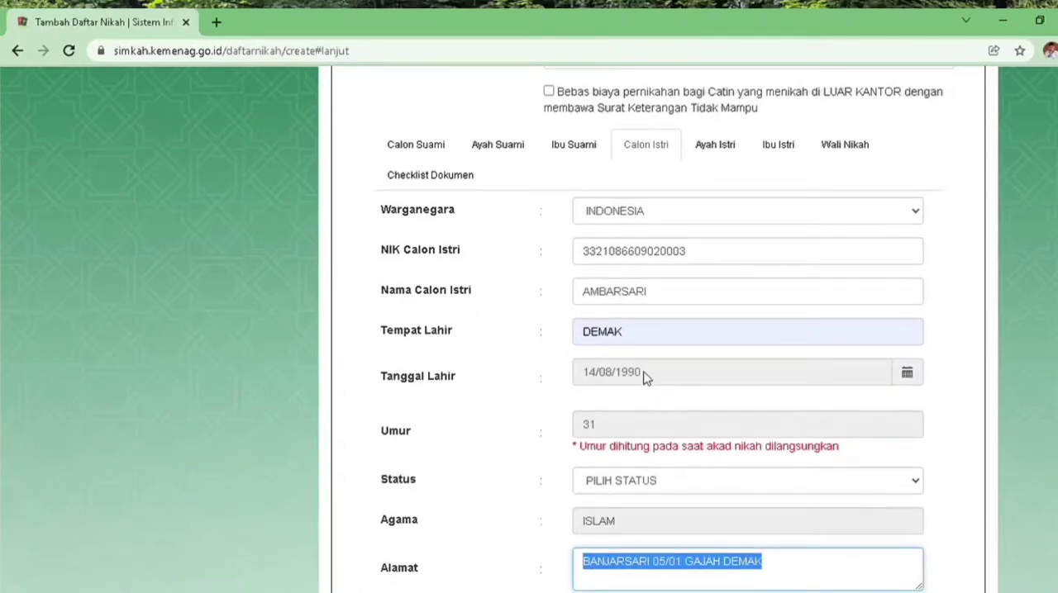
{"action": "left_click", "coordinate": [715, 146]}
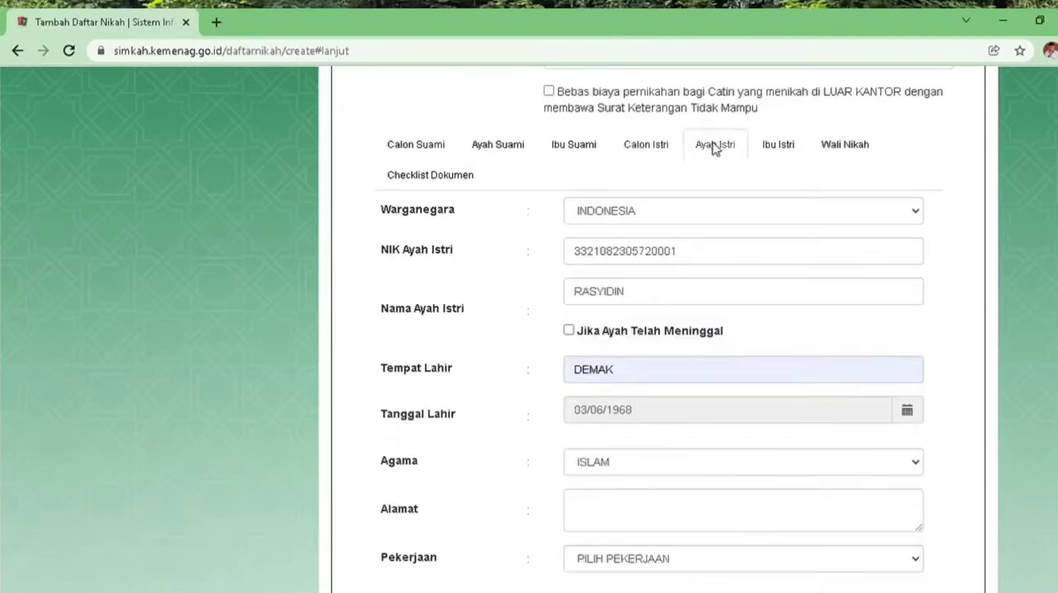
{"action": "left_click", "coordinate": [646, 513]}
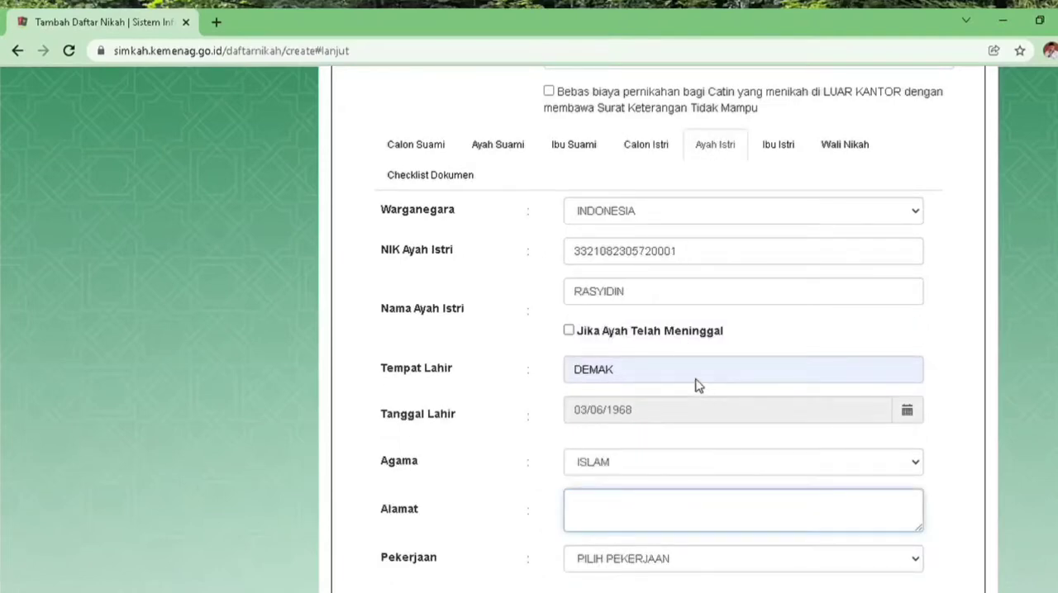
{"action": "key", "text": "ctrl+v"}
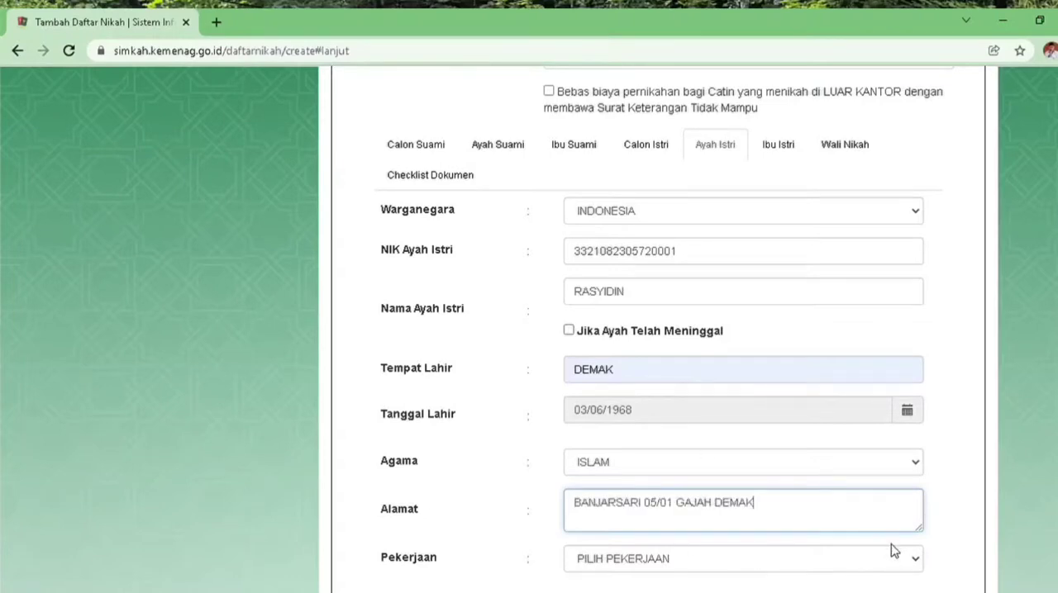
Set the Pekerjaan of the bride's father to PETERNAK
{"action": "left_click", "coordinate": [916, 561]}
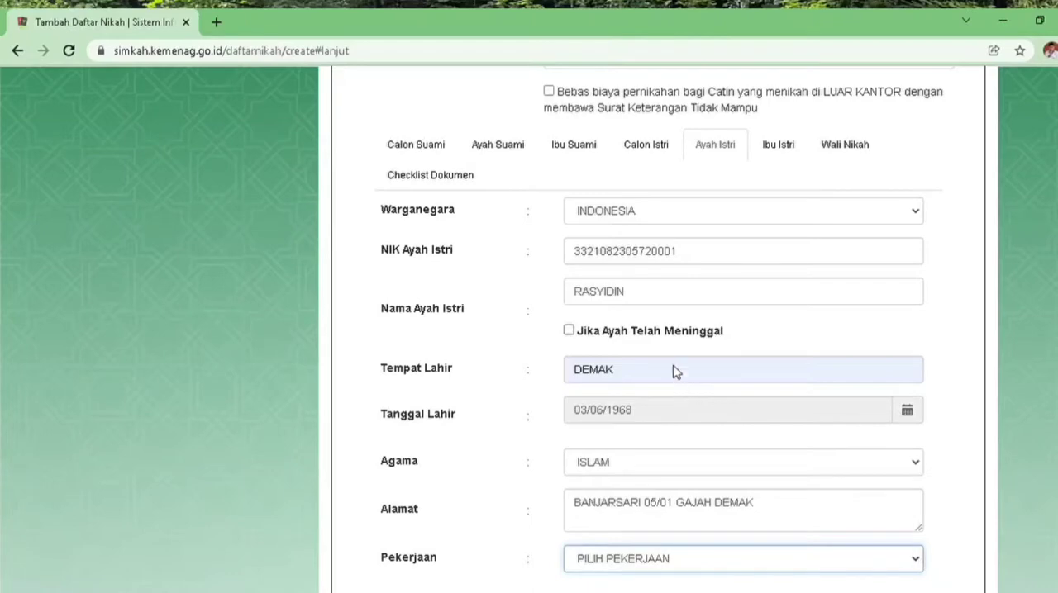
{"action": "left_click", "coordinate": [632, 381]}
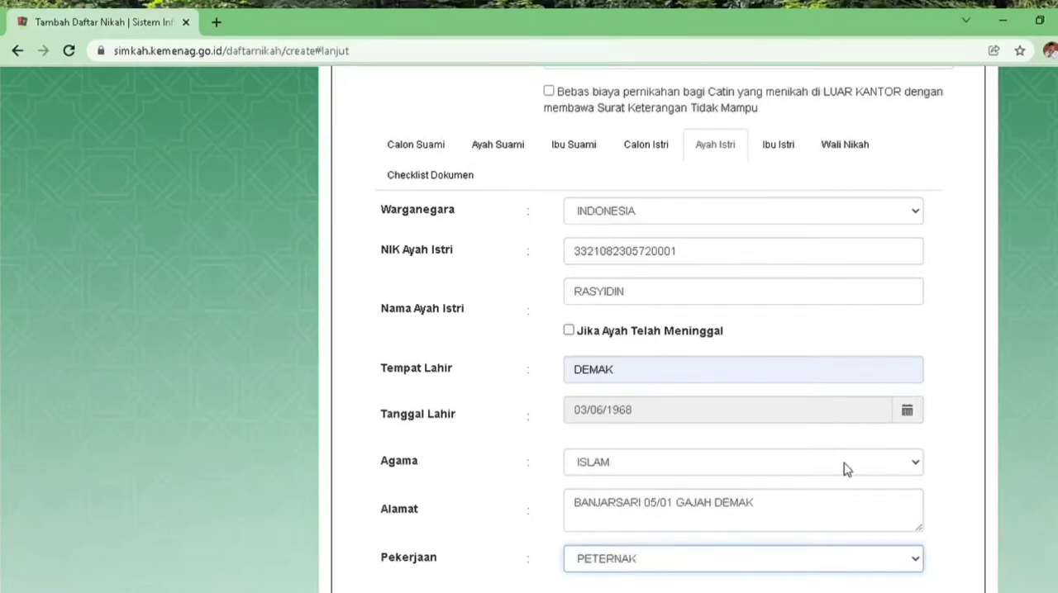
{"action": "scroll", "coordinate": [661, 331], "scroll_direction": "down", "scroll_amount": 1}
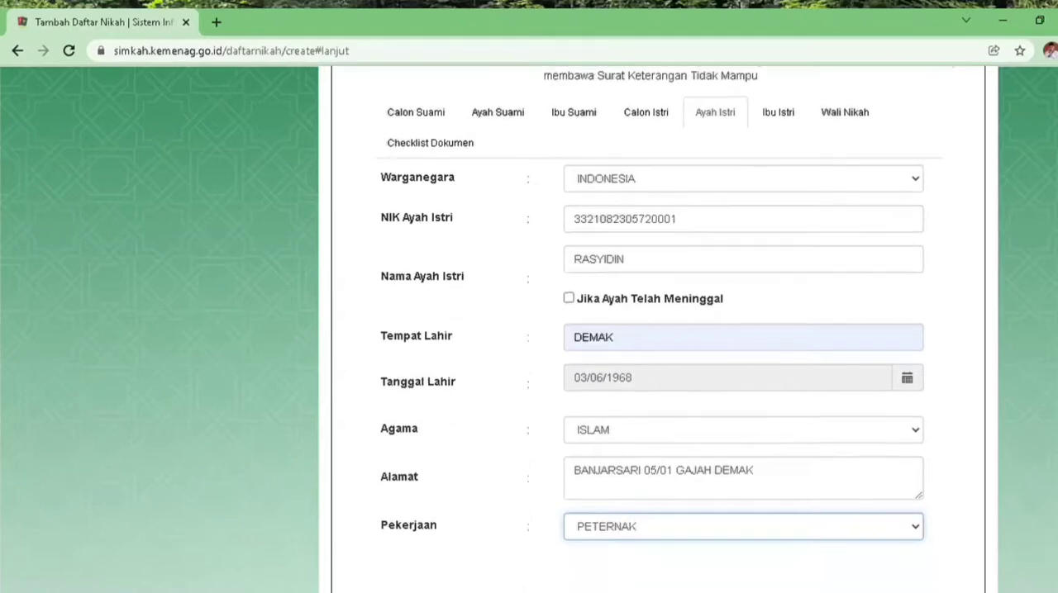
{"action": "scroll", "coordinate": [661, 331], "scroll_direction": "down", "scroll_amount": 1}
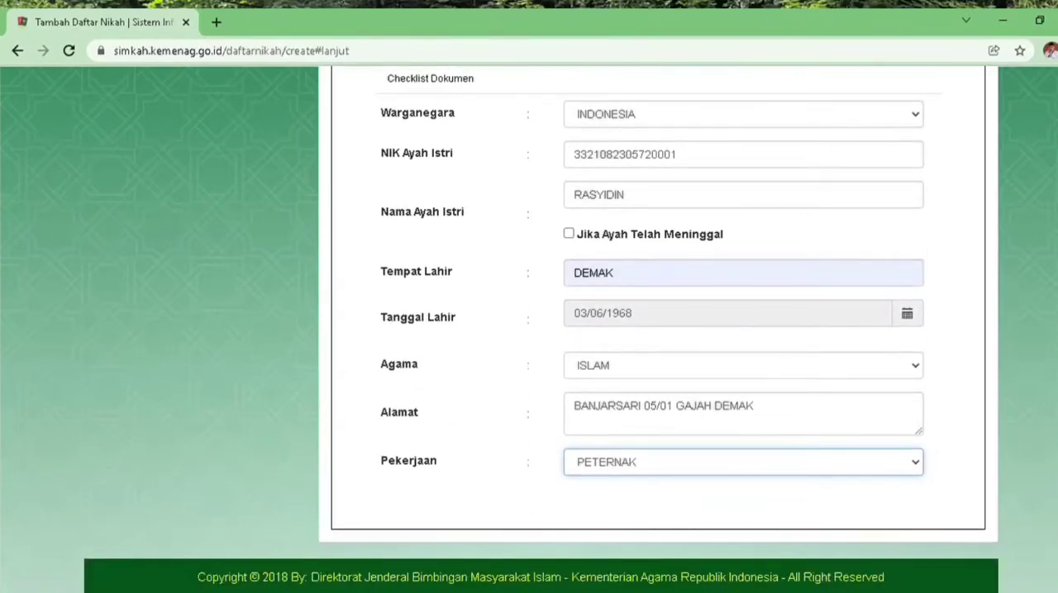
In the Ibu Istri section, fill in the mother's national ID number, correcting its last digit, and enter her name
{"action": "scroll", "coordinate": [541, 329], "scroll_direction": "up", "scroll_amount": 1}
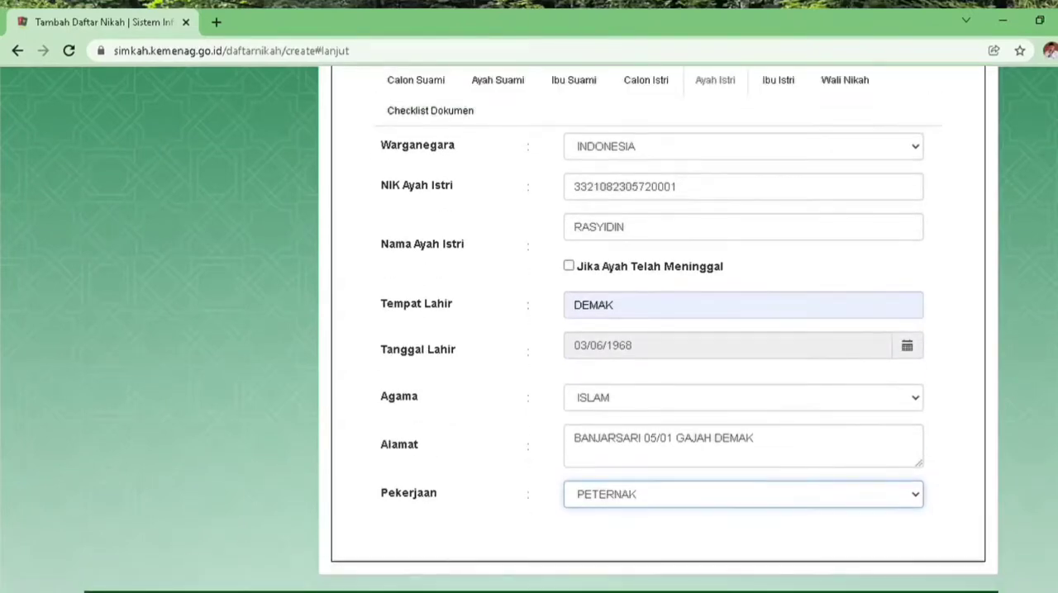
{"action": "left_click", "coordinate": [791, 86]}
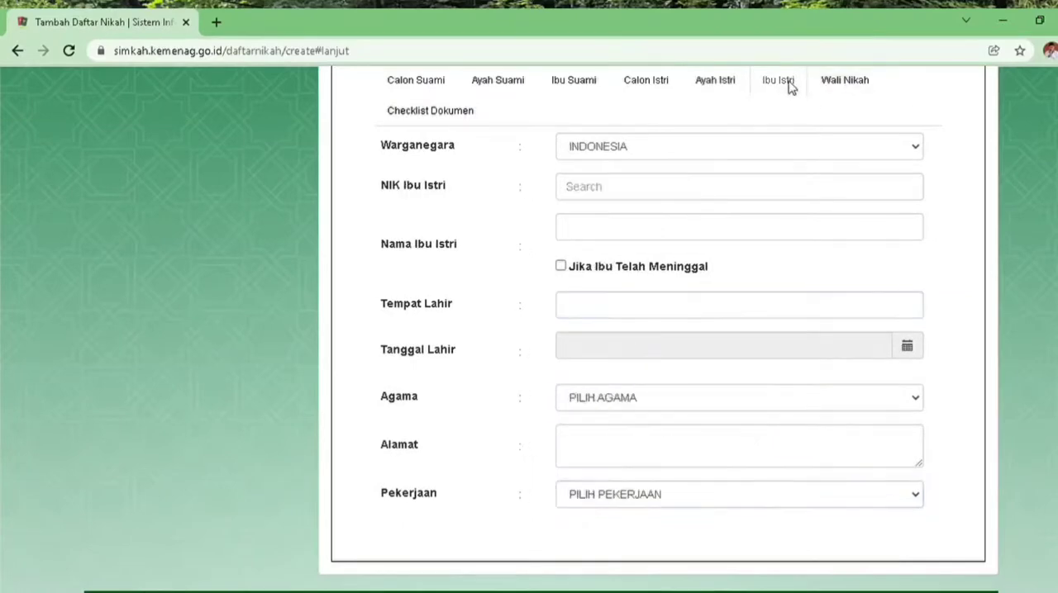
{"action": "left_click", "coordinate": [682, 198]}
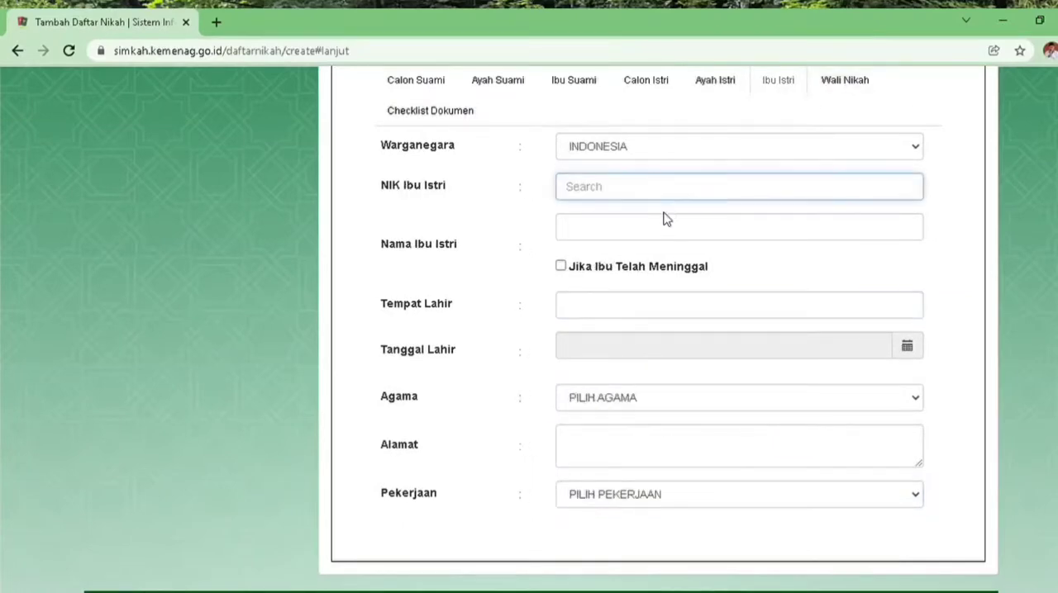
{"action": "key", "text": "ctrl+v"}
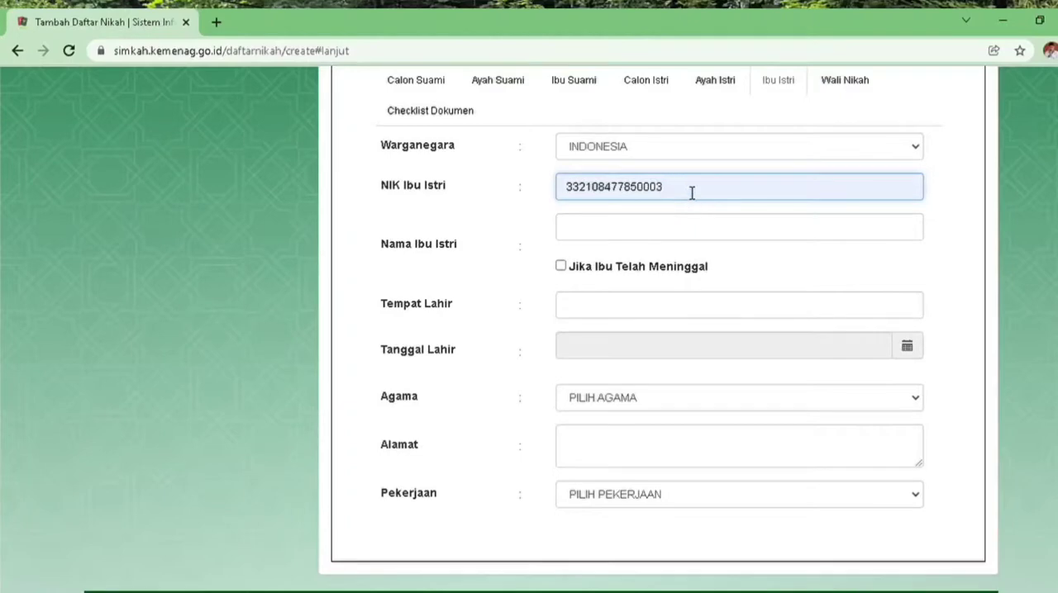
{"action": "key", "text": "BackSpace"}
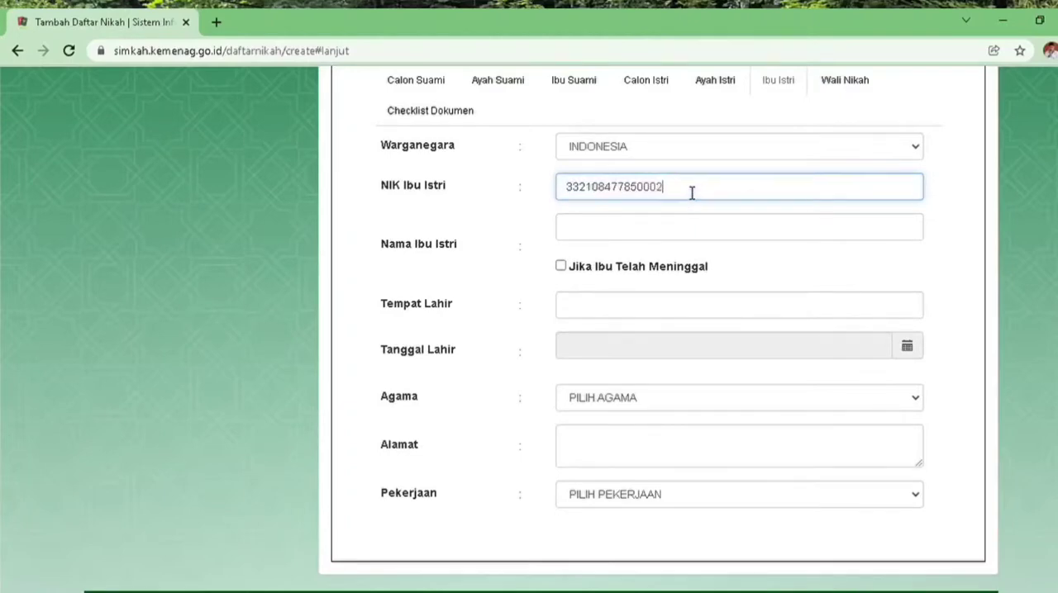
{"action": "left_click", "coordinate": [687, 231]}
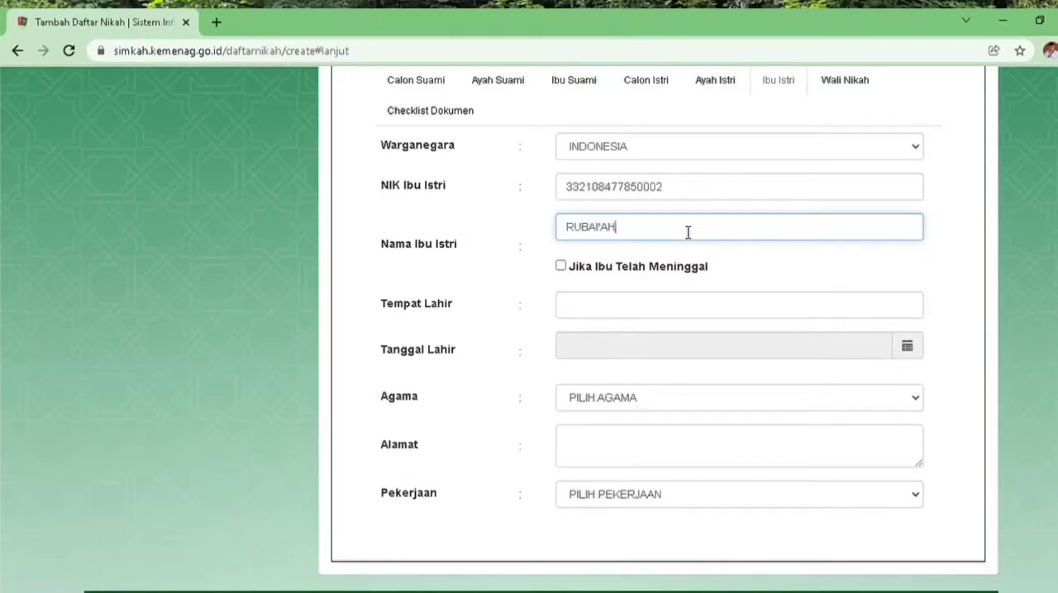
Set the Tempat Lahir of the bride's mother to DEMAK and enter her date of birth in the Tanggal Lahir field
{"action": "left_click", "coordinate": [703, 310]}
{"action": "left_click", "coordinate": [627, 354]}
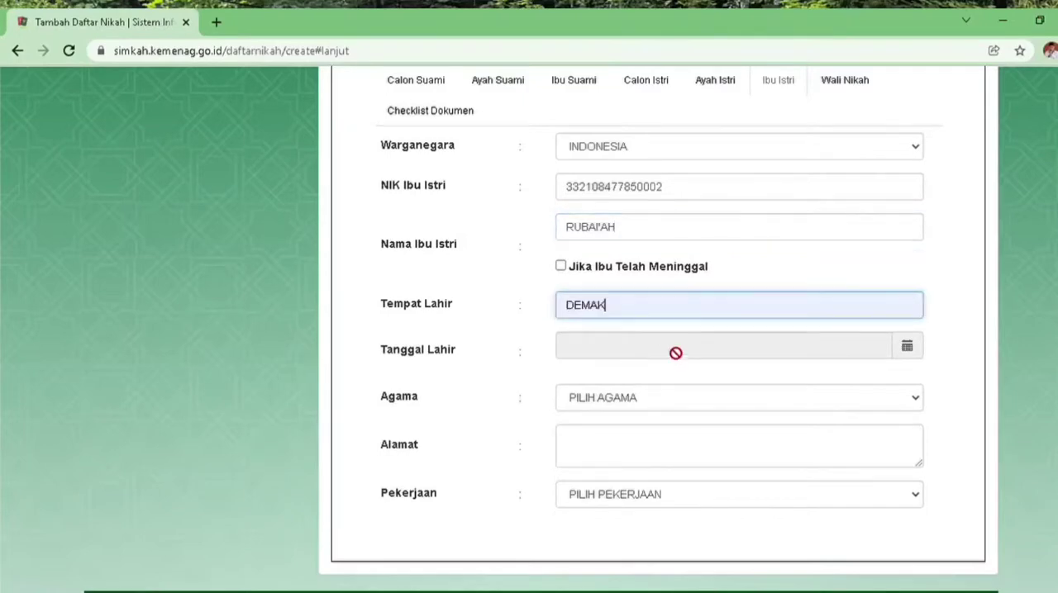
{"action": "left_click", "coordinate": [907, 347]}
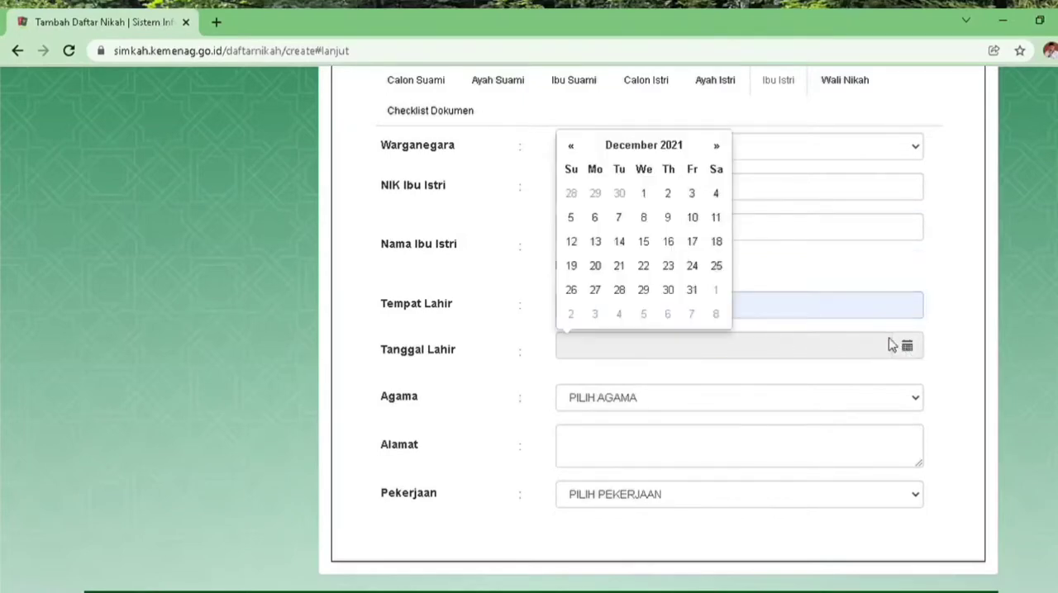
{"action": "double_click", "coordinate": [643, 152]}
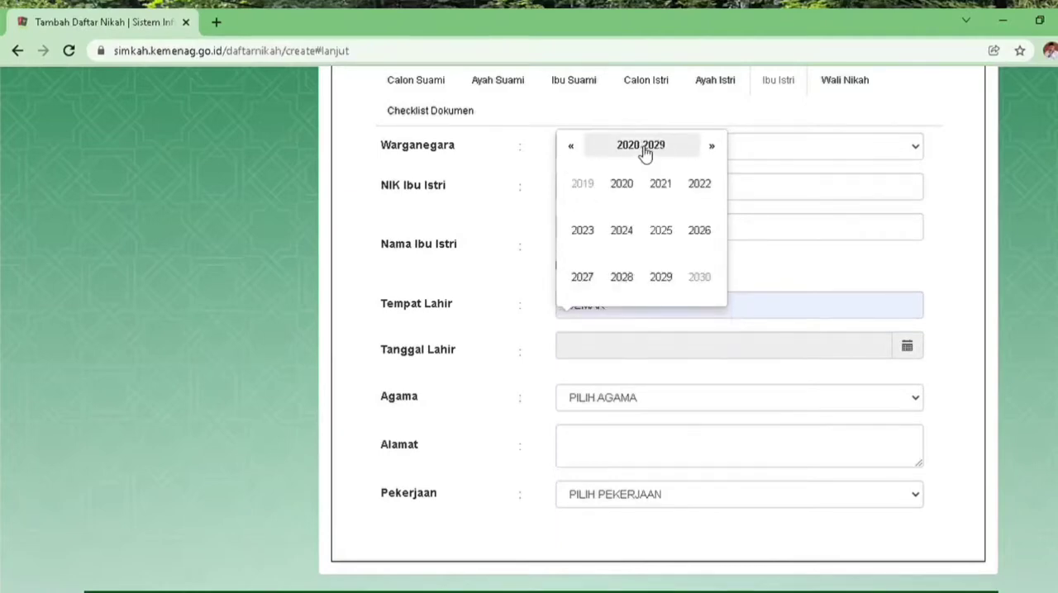
{"action": "left_click", "coordinate": [573, 147]}
{"action": "left_click", "coordinate": [574, 147]}
{"action": "triple_click", "coordinate": [573, 147]}
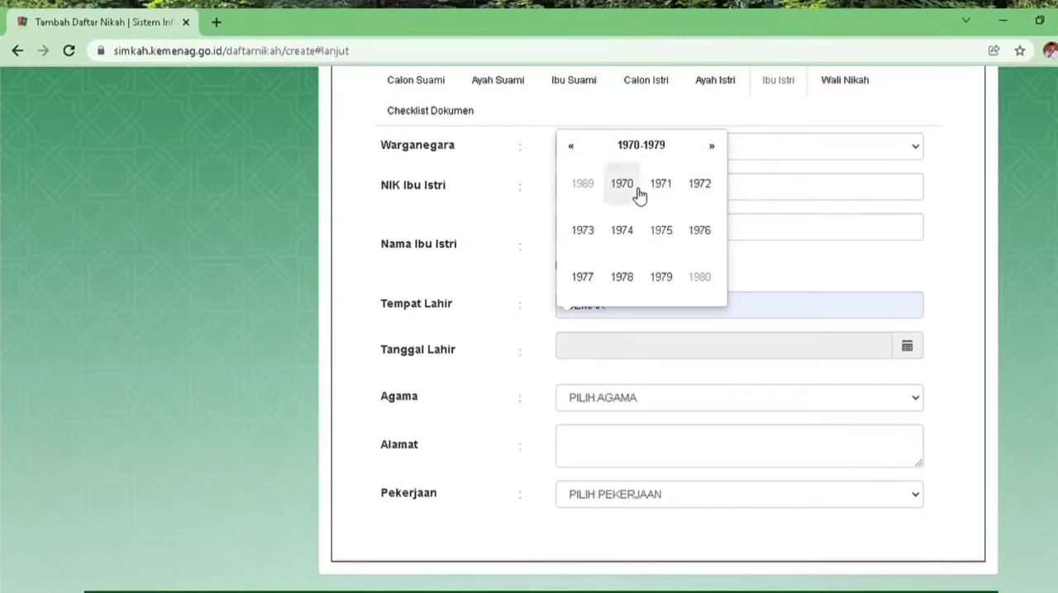
{"action": "left_click", "coordinate": [628, 189]}
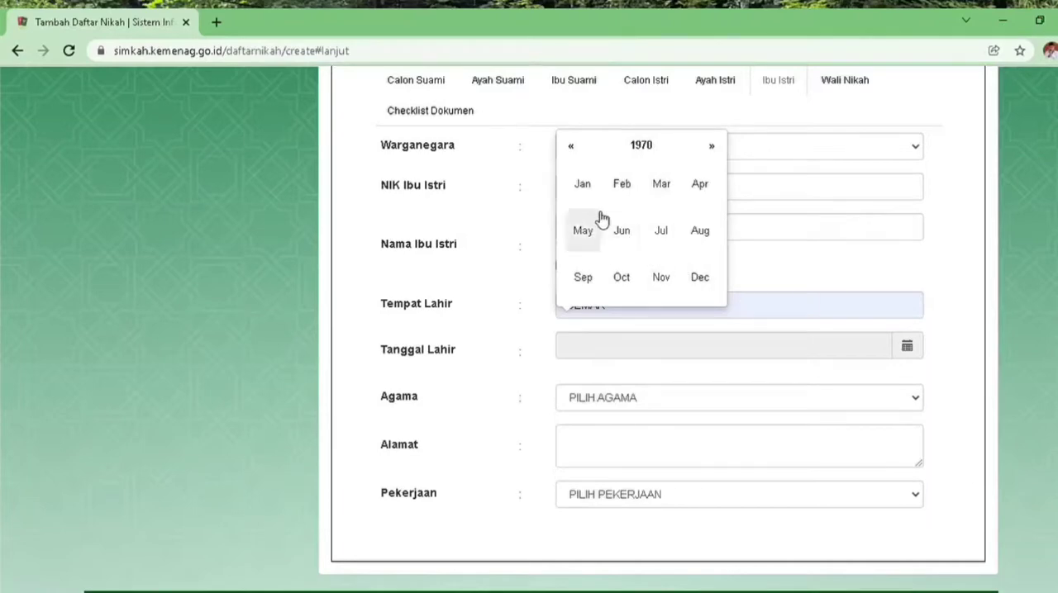
{"action": "left_click", "coordinate": [582, 187]}
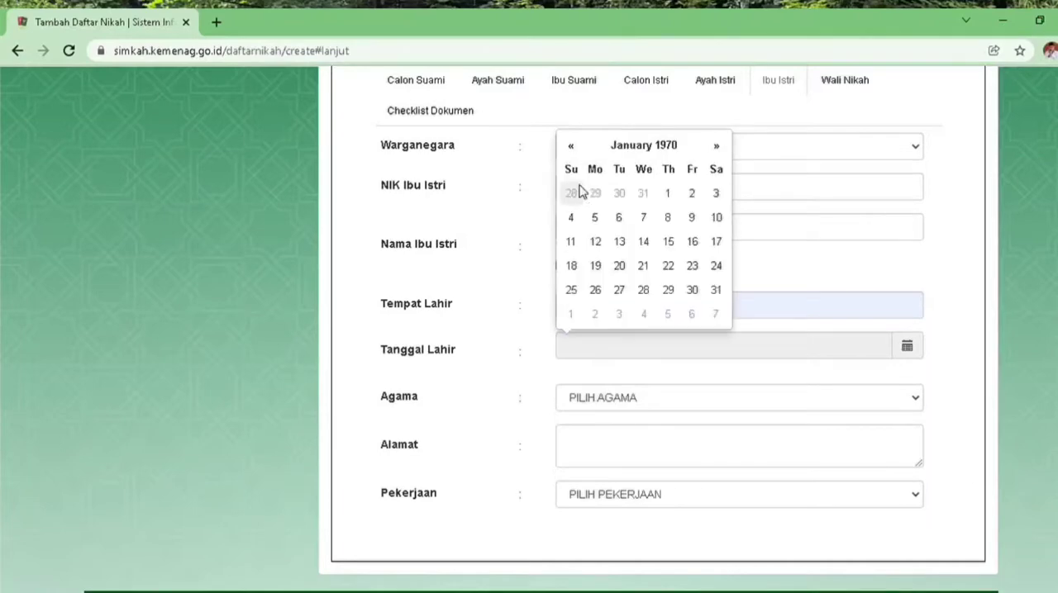
{"action": "left_click", "coordinate": [621, 219]}
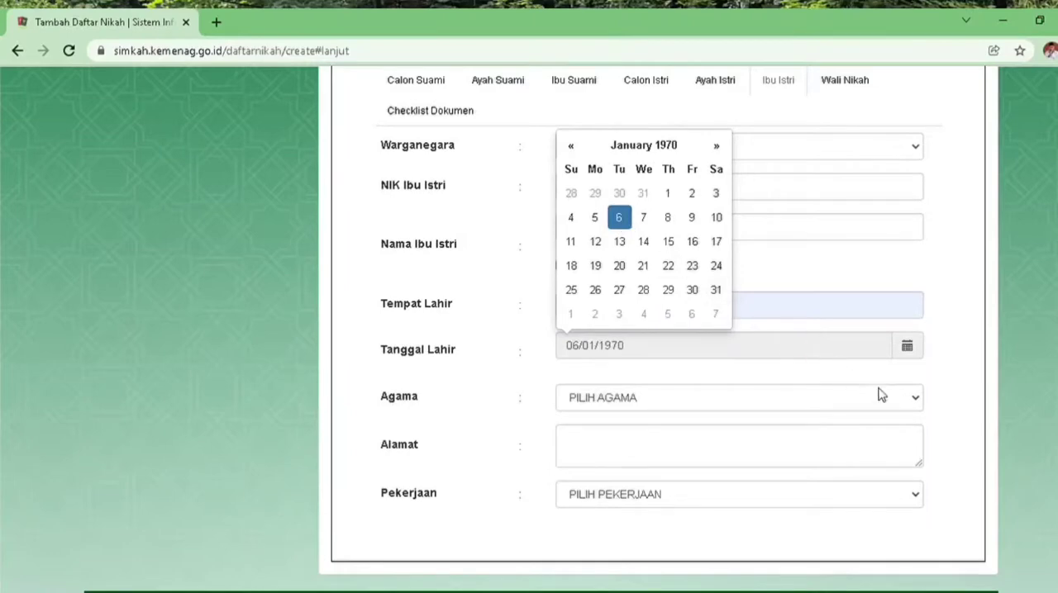
Complete the Ibu Istri section with Agama ISLAM, the bride's previously copied address as Alamat and MENGURUS RUMAH TANGGA as Pekerjaan
{"action": "left_click", "coordinate": [915, 400]}
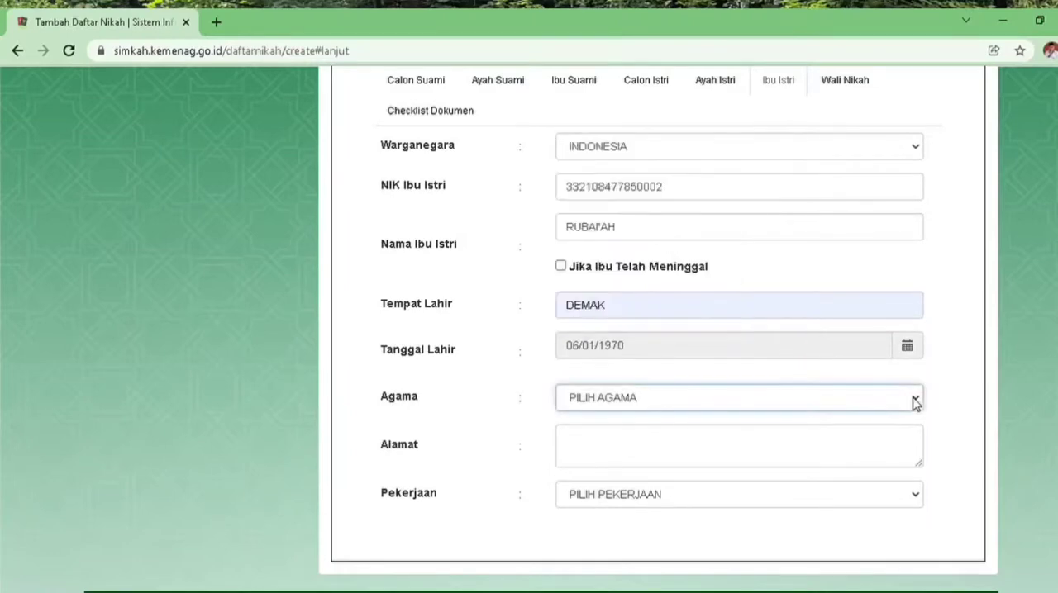
{"action": "left_click", "coordinate": [697, 439]}
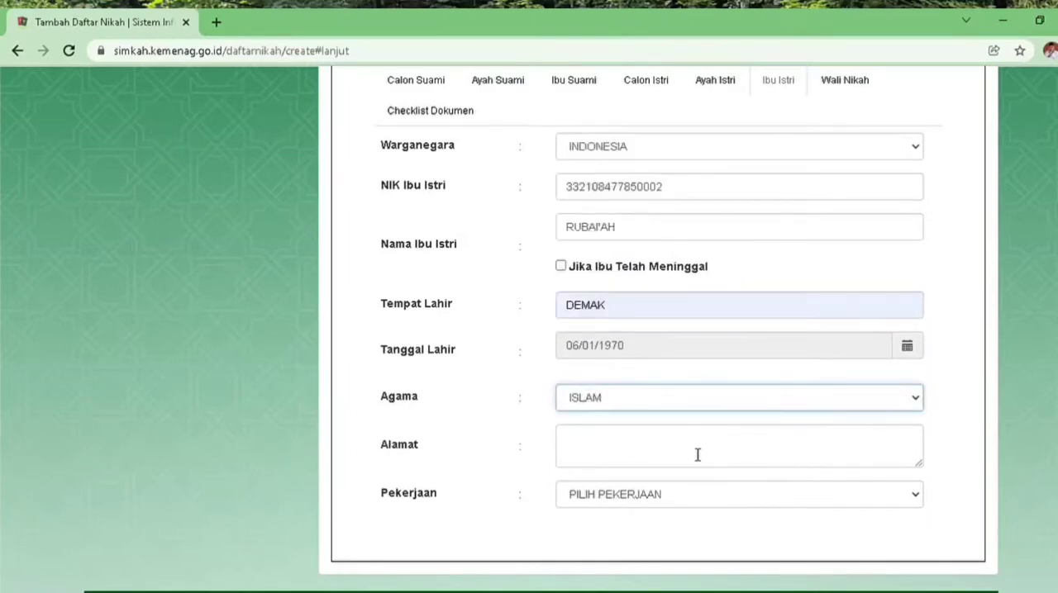
{"action": "left_click", "coordinate": [698, 443]}
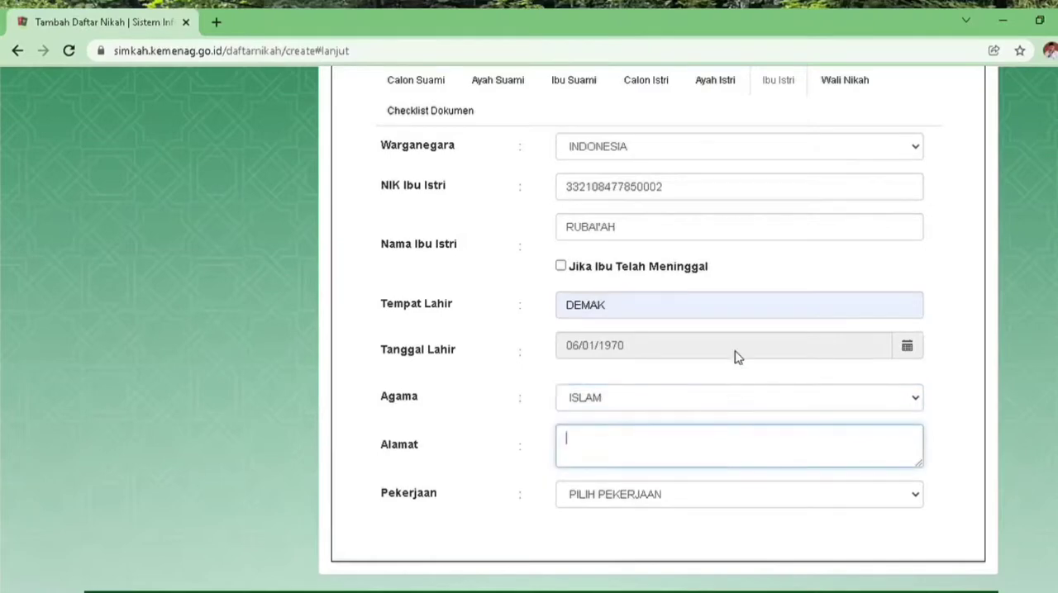
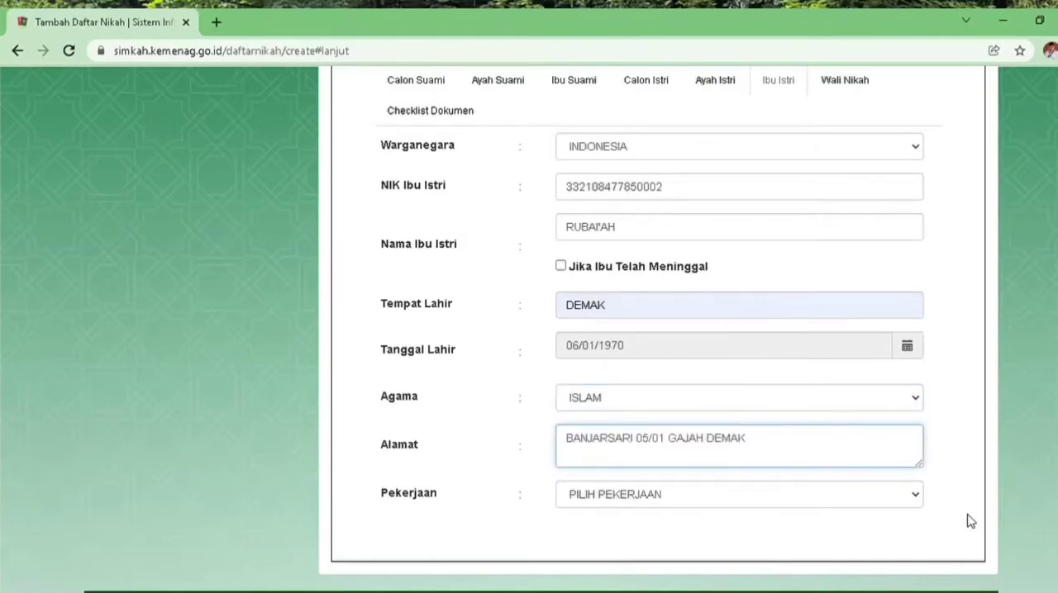
{"action": "left_click", "coordinate": [915, 496]}
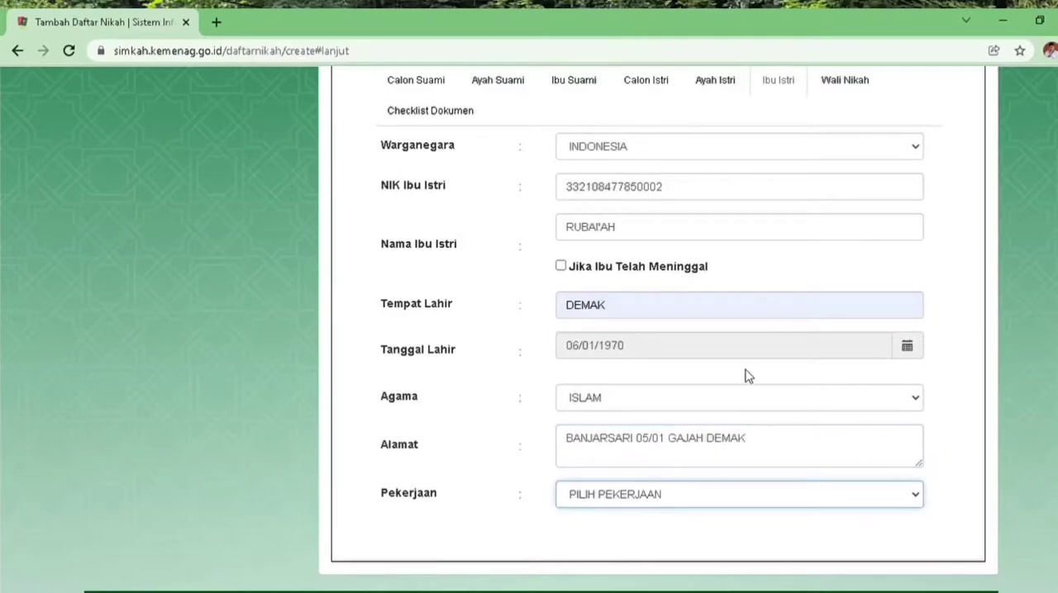
{"action": "left_click", "coordinate": [663, 213]}
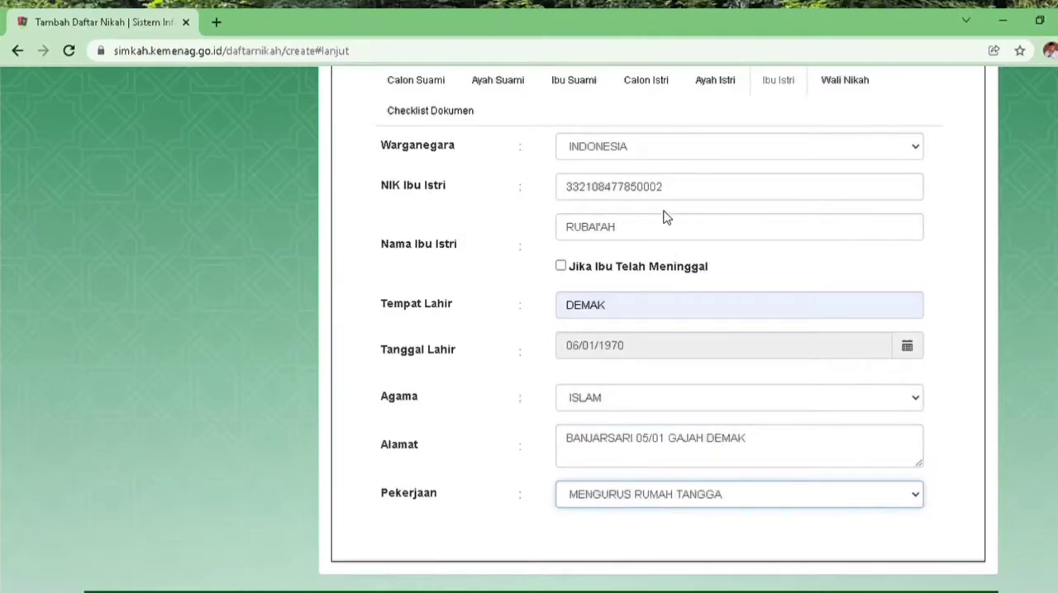
In the Wali Nikah section, set Status Wali to Nasab and enter the guardian's national ID number, correcting its last digit
{"action": "left_click", "coordinate": [840, 89]}
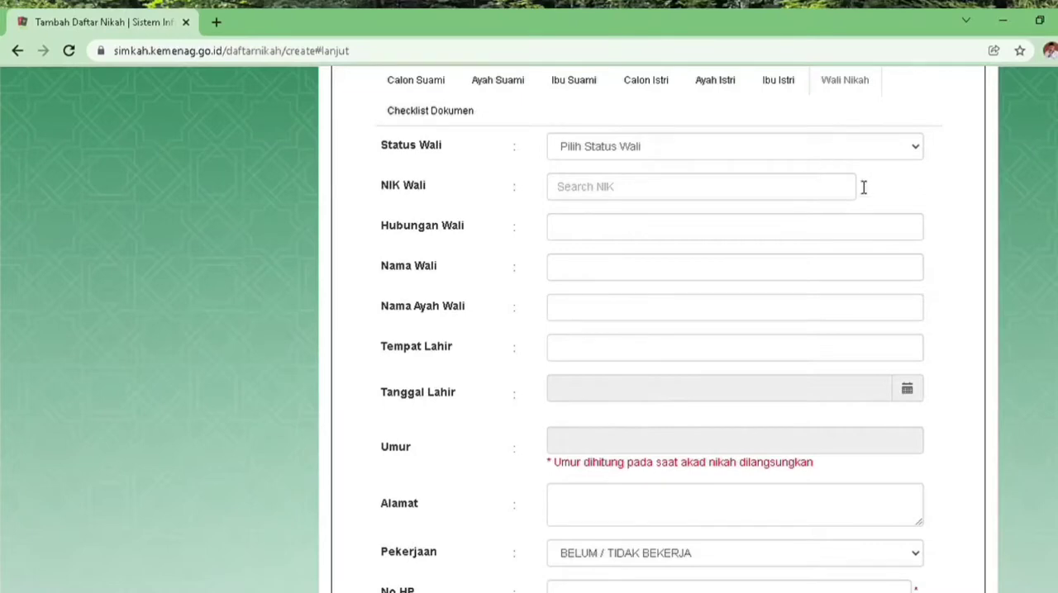
{"action": "left_click", "coordinate": [918, 149]}
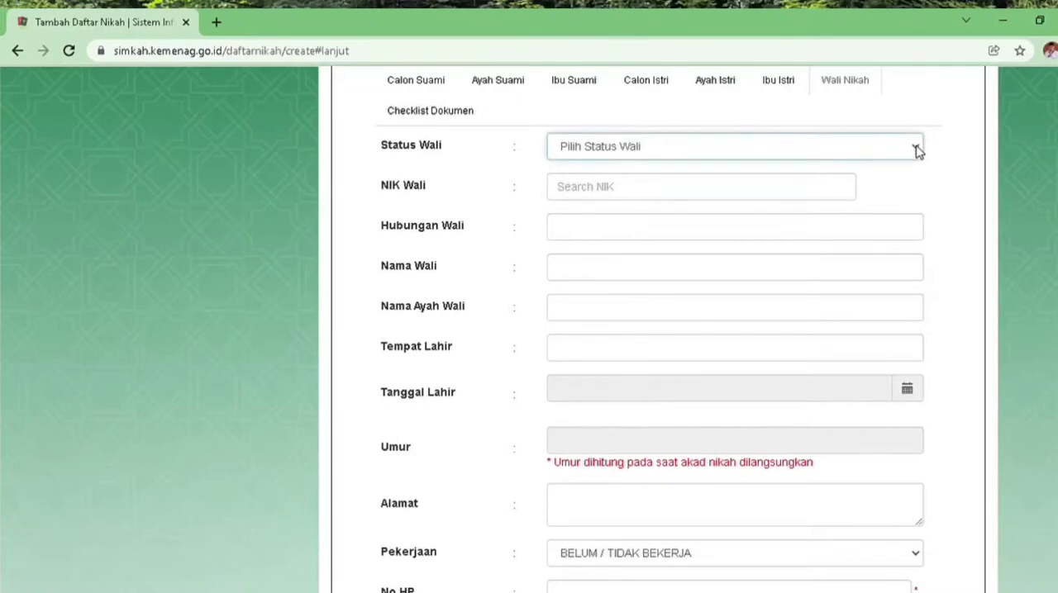
{"action": "left_click", "coordinate": [805, 175]}
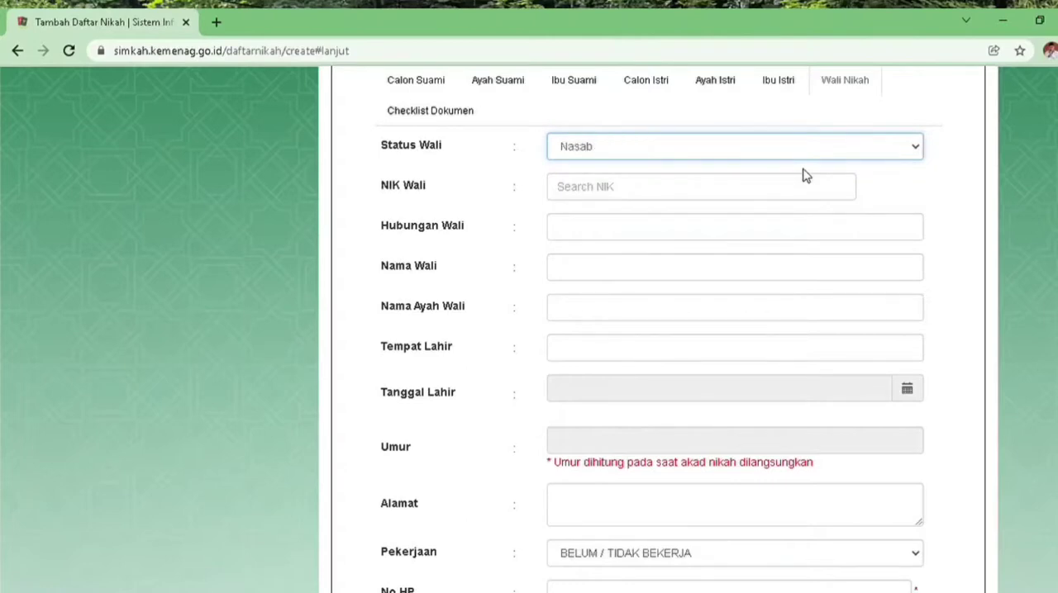
{"action": "left_click", "coordinate": [774, 194]}
{"action": "key", "text": "ctrl+v"}
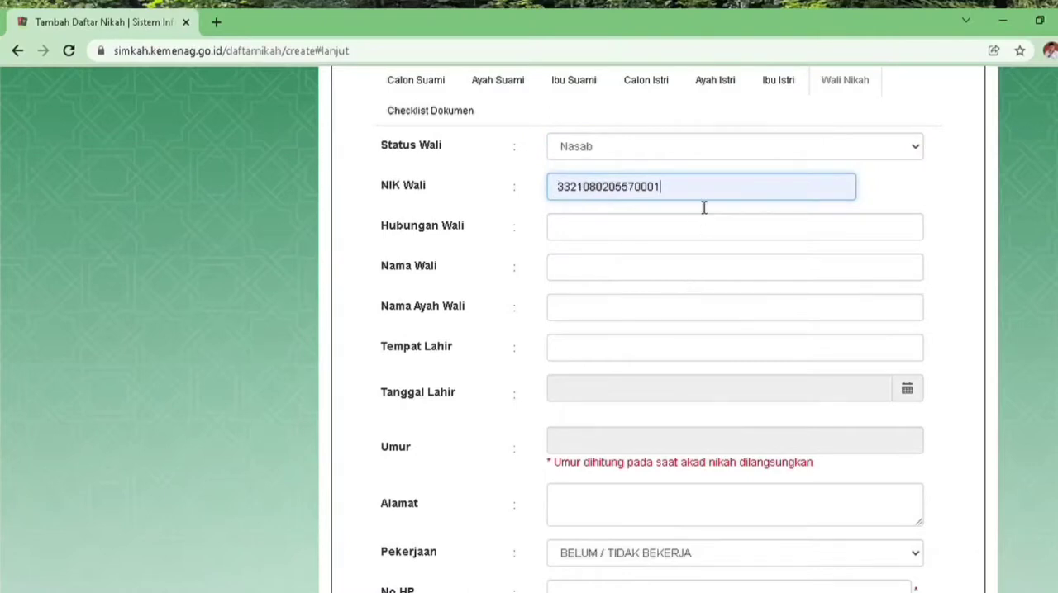
{"action": "key", "text": "BackSpace"}
{"action": "type", "text": "2"}
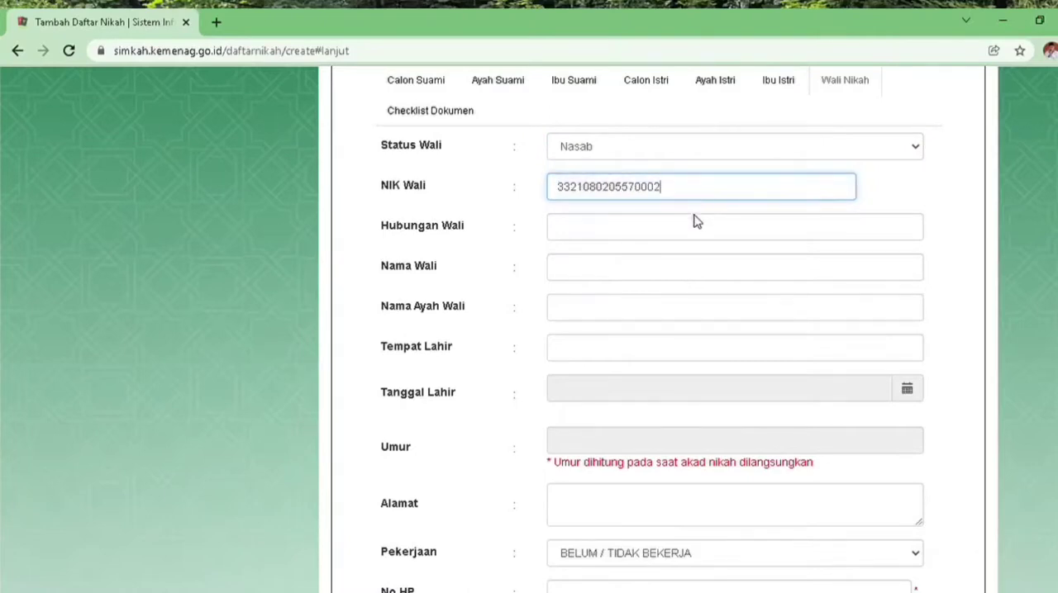
Set Hubungan Wali to AYAH KANDUNG and enter the names of the guardian, as given in the Ayah Istri section, and of his father
{"action": "left_click", "coordinate": [701, 229]}
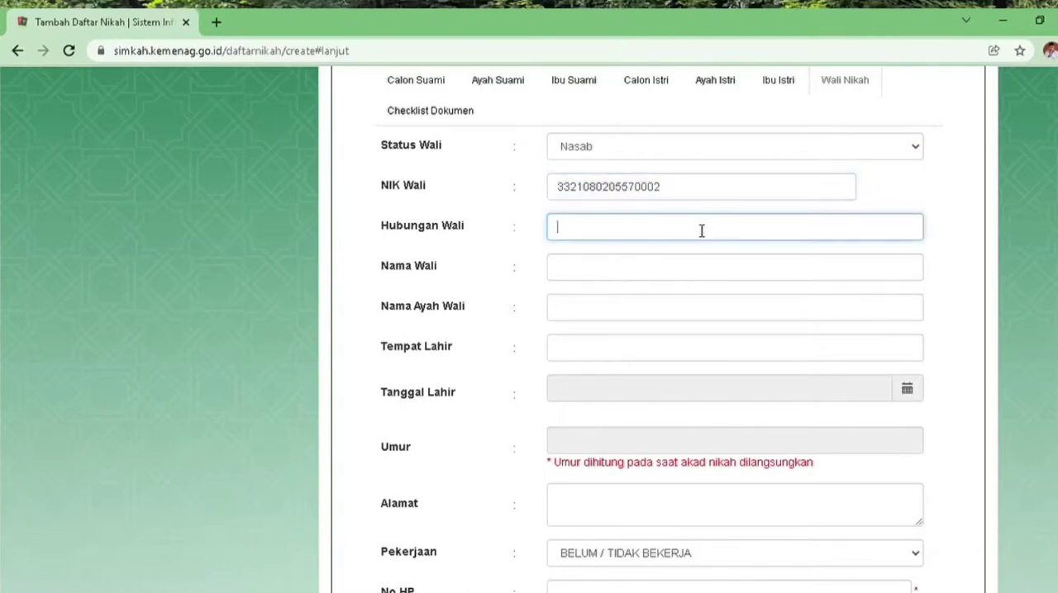
{"action": "left_click", "coordinate": [644, 268]}
{"action": "left_click", "coordinate": [633, 271]}
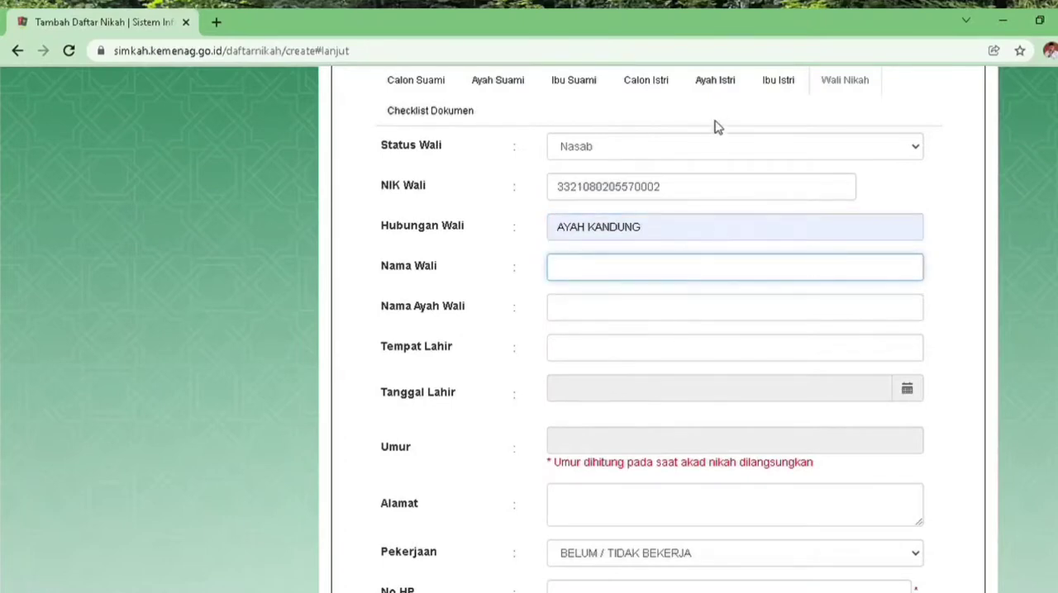
{"action": "left_click", "coordinate": [715, 83]}
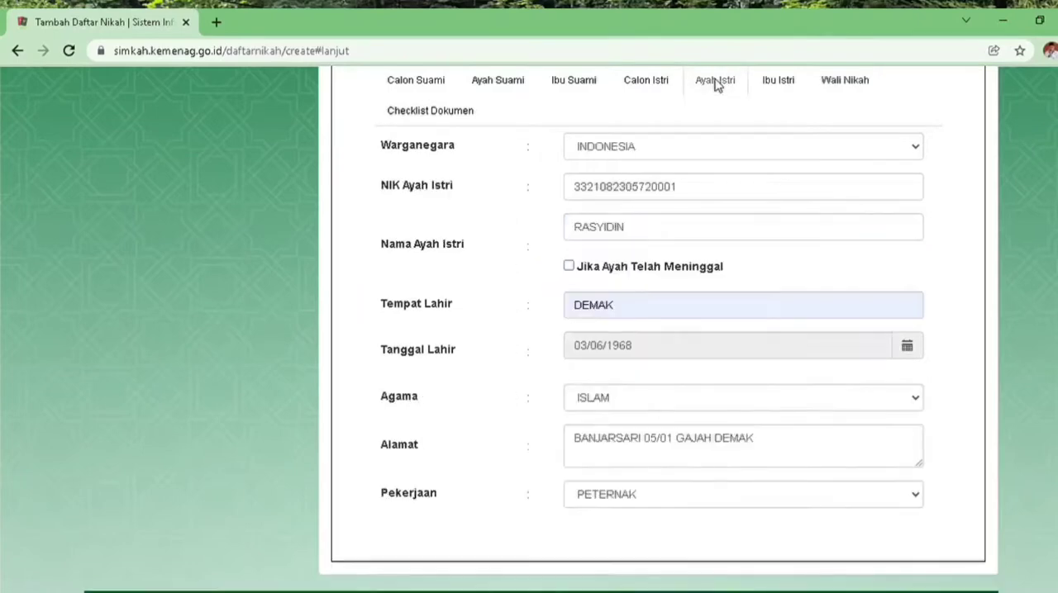
{"action": "left_click", "coordinate": [836, 86]}
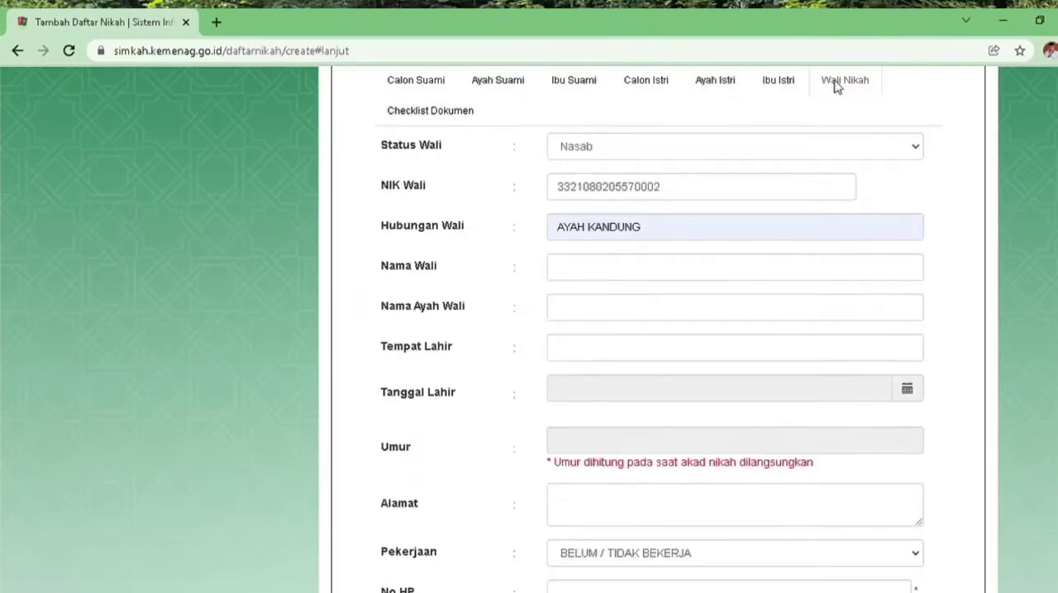
{"action": "left_click", "coordinate": [624, 265]}
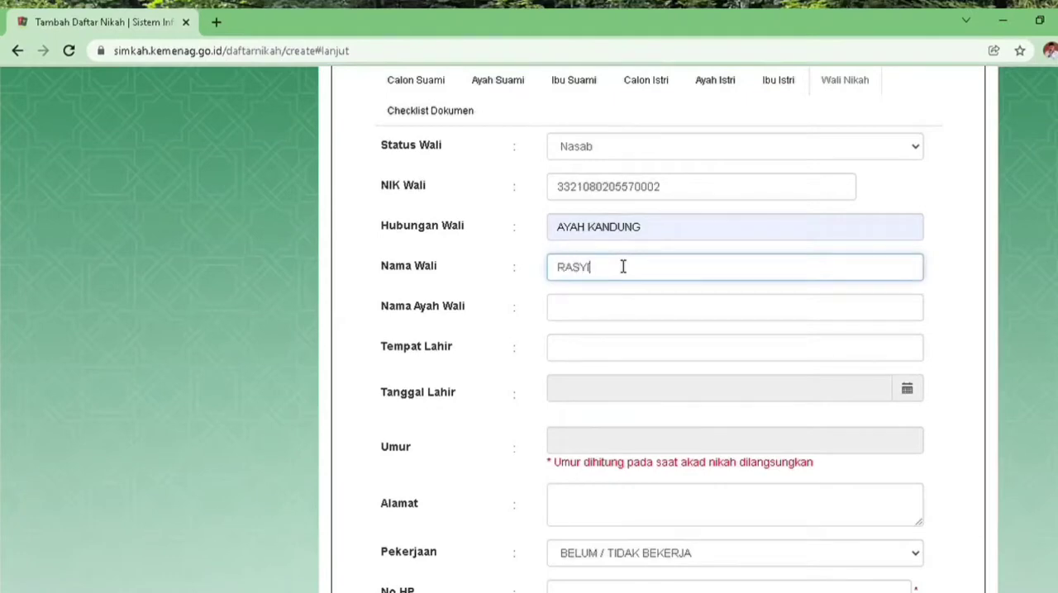
{"action": "left_click", "coordinate": [617, 319]}
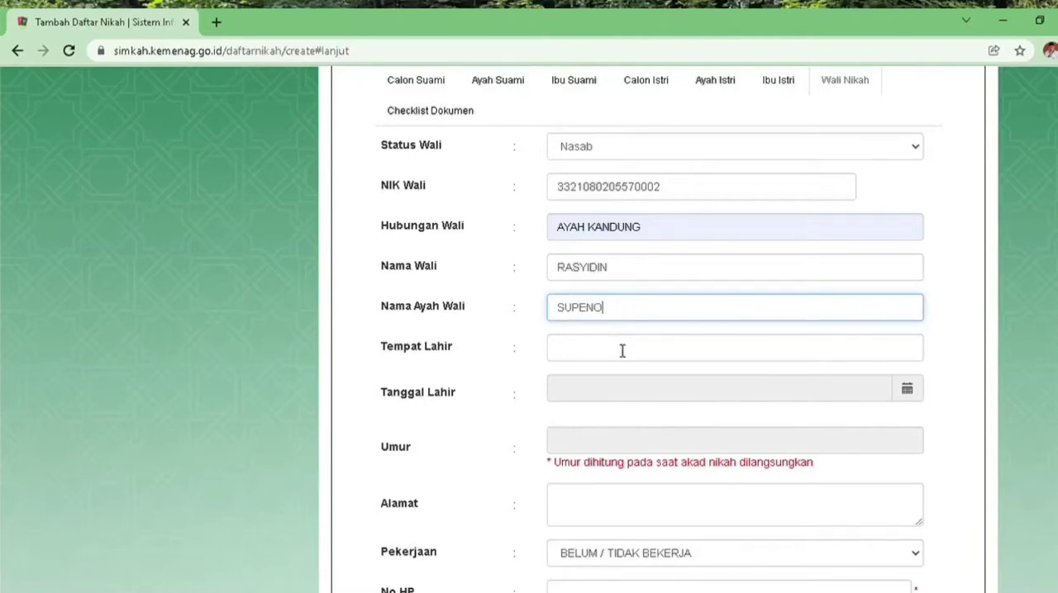
Set the guardian's Tempat Lahir to DEMAK and enter his date of birth, matching the Ayah Istri section, in the Tanggal Lahir field
{"action": "left_click", "coordinate": [623, 352]}
{"action": "type", "text": "DEMAK"}
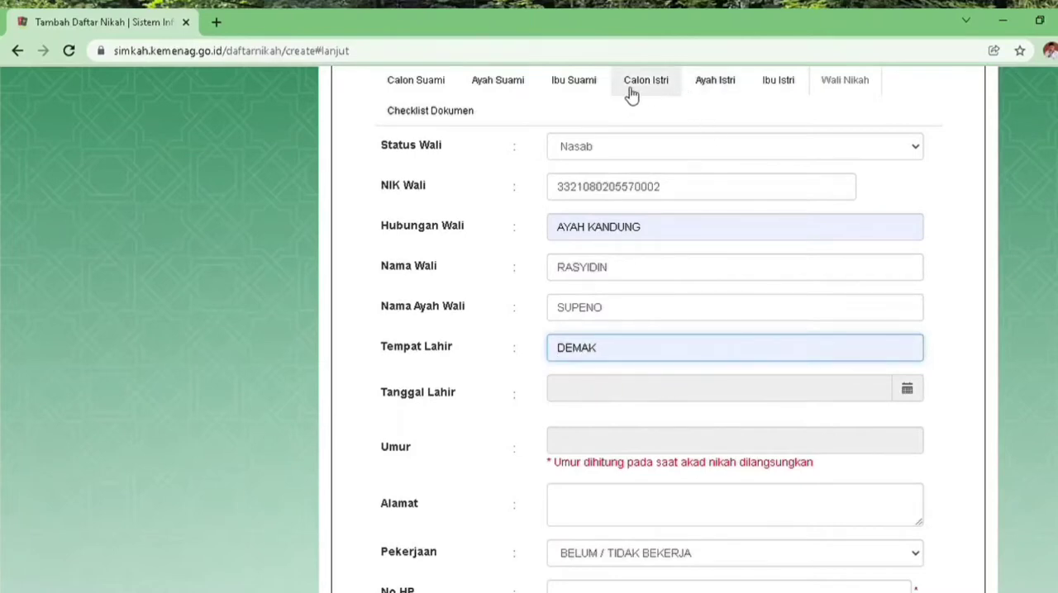
{"action": "left_click", "coordinate": [714, 86]}
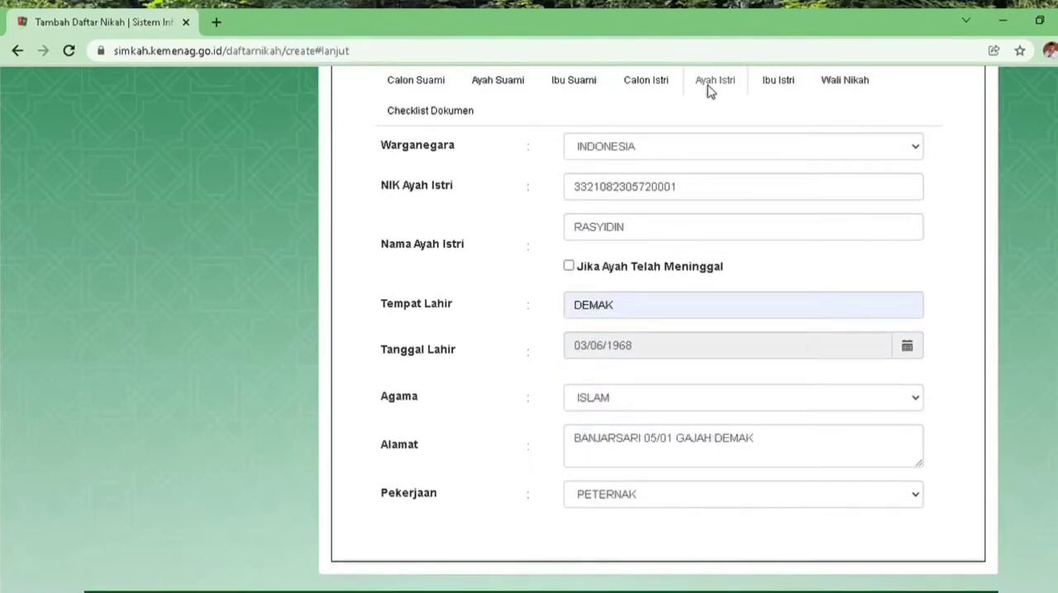
{"action": "left_click", "coordinate": [846, 85]}
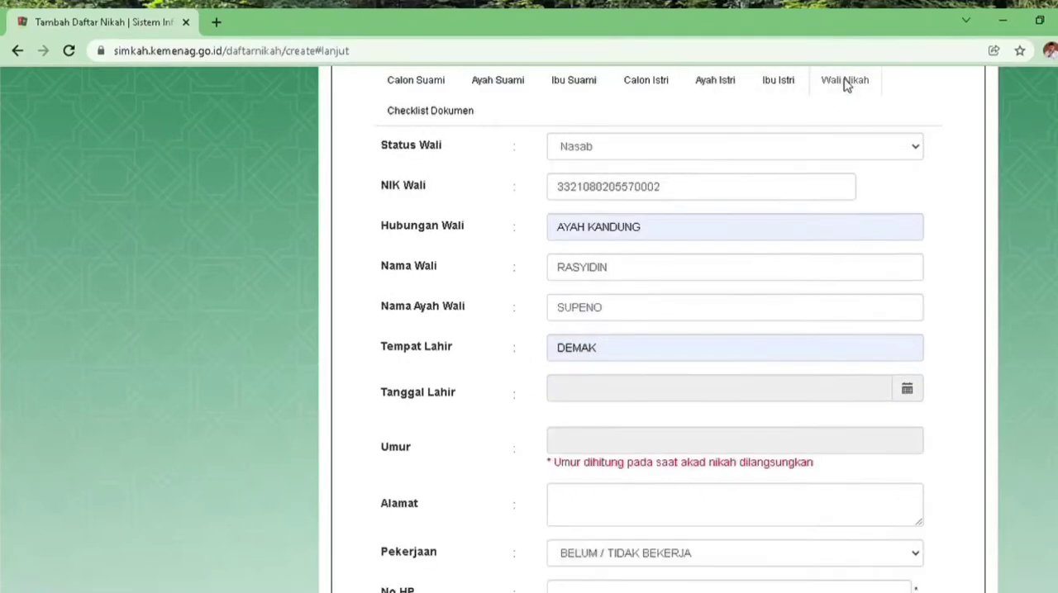
{"action": "left_click", "coordinate": [906, 393]}
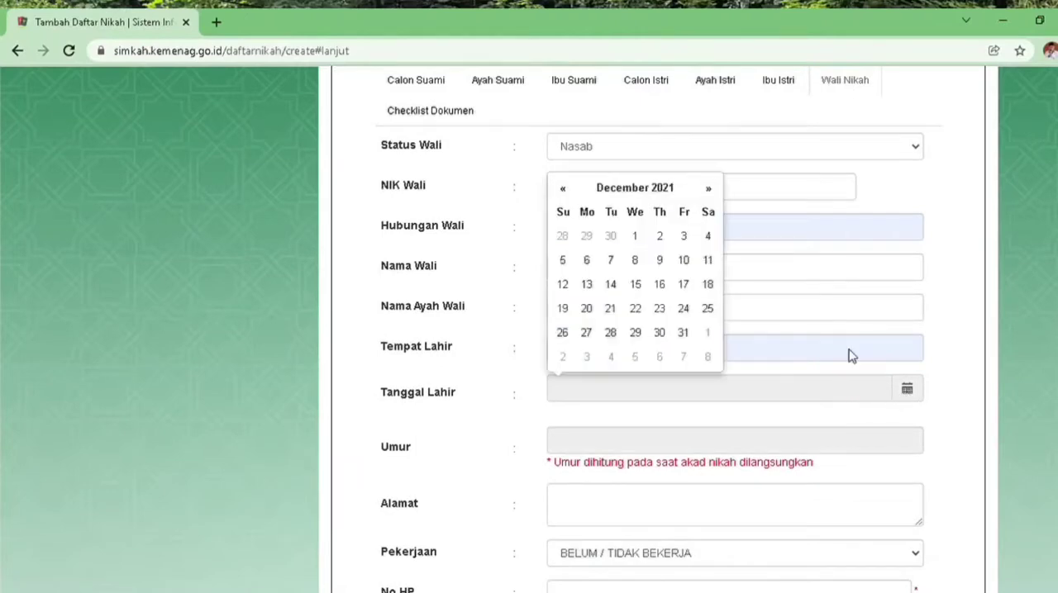
{"action": "double_click", "coordinate": [658, 192]}
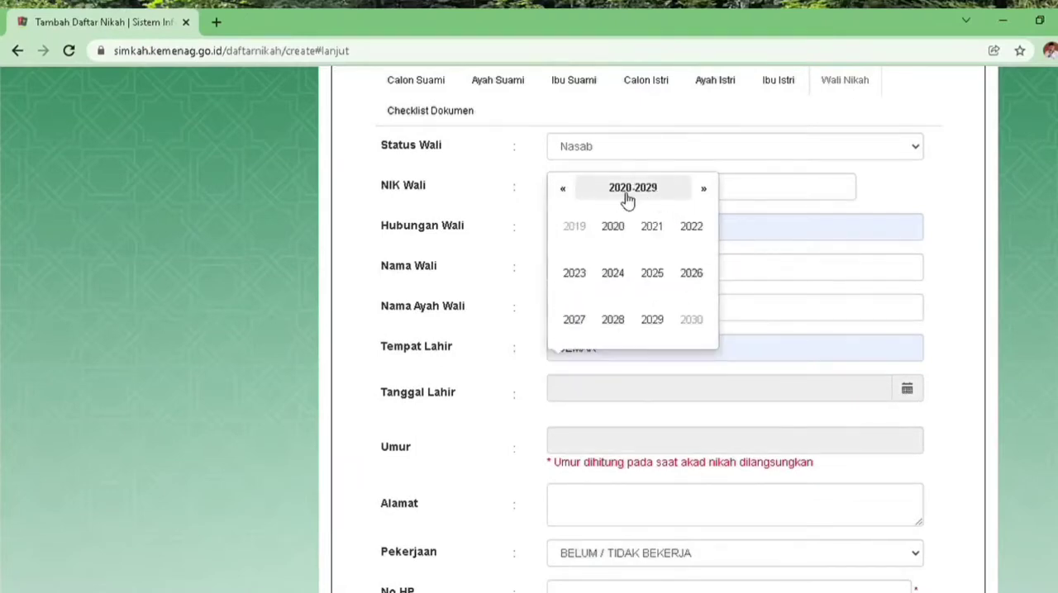
{"action": "left_click", "coordinate": [565, 193]}
{"action": "left_click", "coordinate": [565, 194]}
{"action": "left_click", "coordinate": [565, 194]}
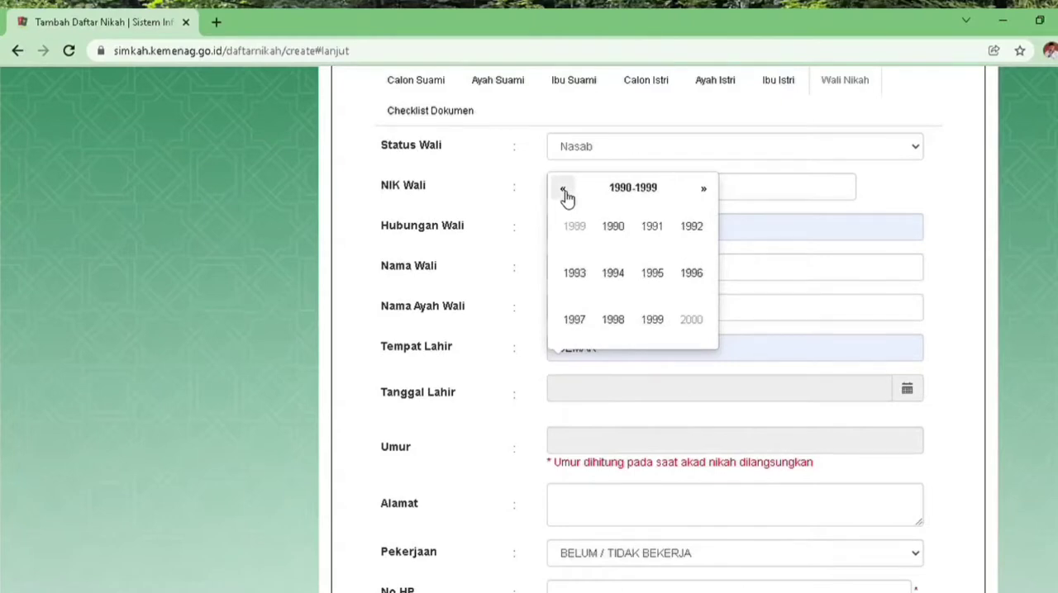
{"action": "left_click", "coordinate": [565, 194]}
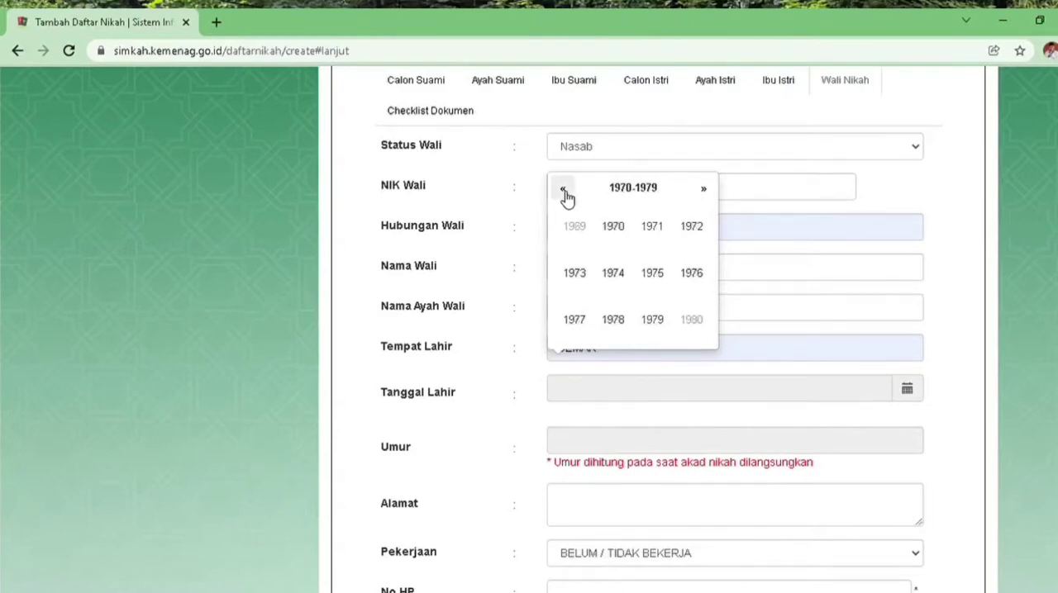
{"action": "left_click", "coordinate": [565, 194]}
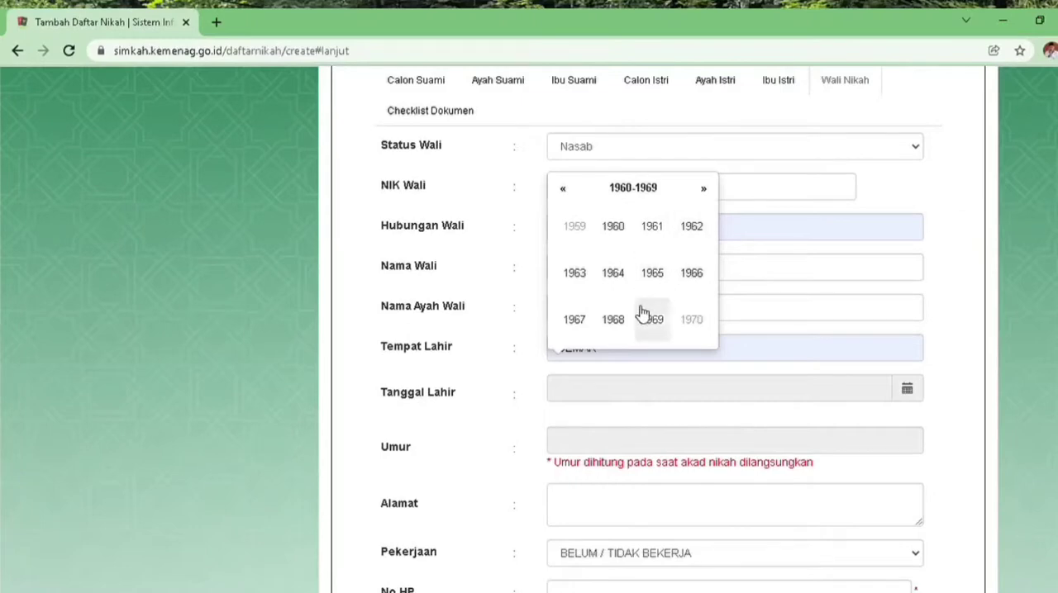
{"action": "left_click", "coordinate": [615, 324]}
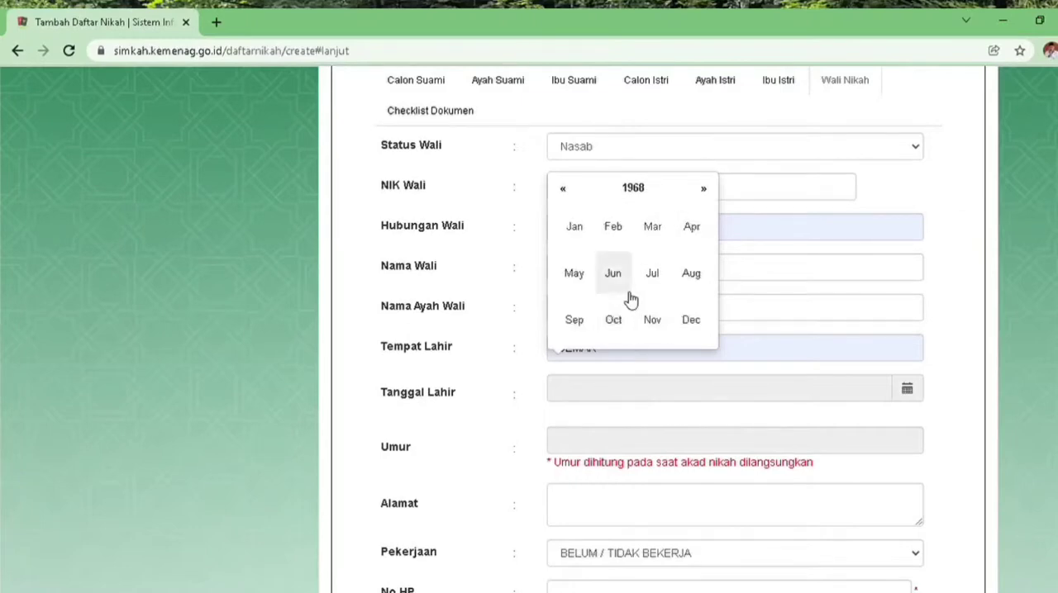
{"action": "left_click", "coordinate": [620, 284]}
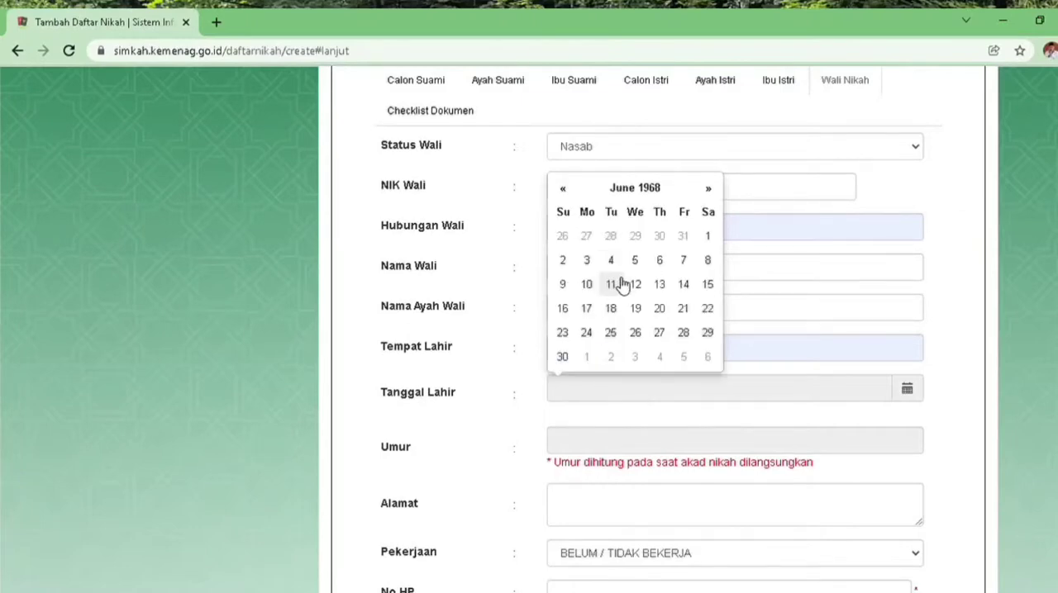
{"action": "left_click", "coordinate": [586, 261]}
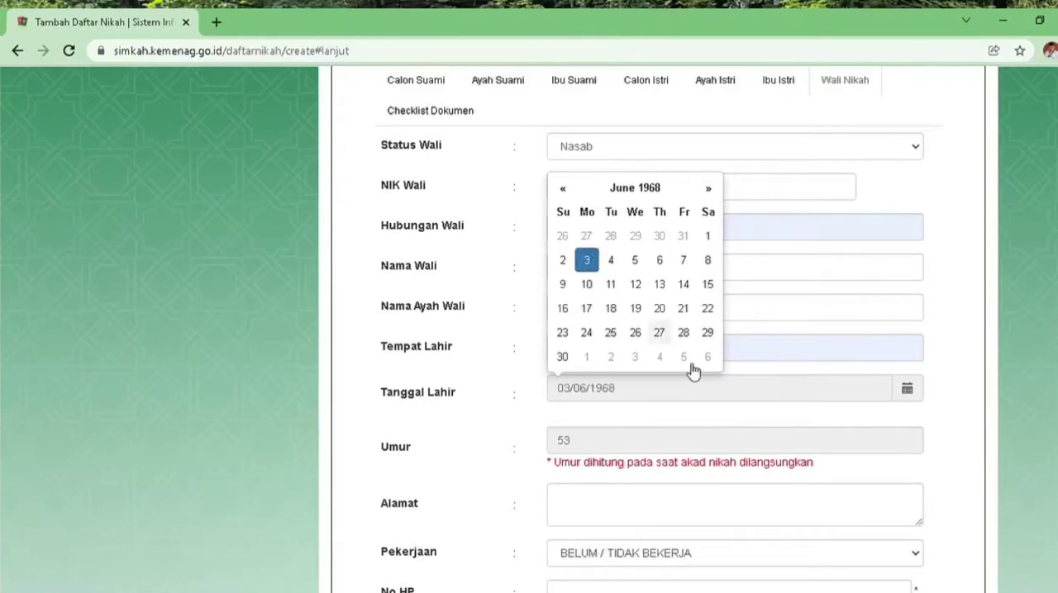
Fill in the guardian's Alamat with the bride's copied address and set his Pekerjaan to PETERNAK
{"action": "left_click", "coordinate": [854, 507]}
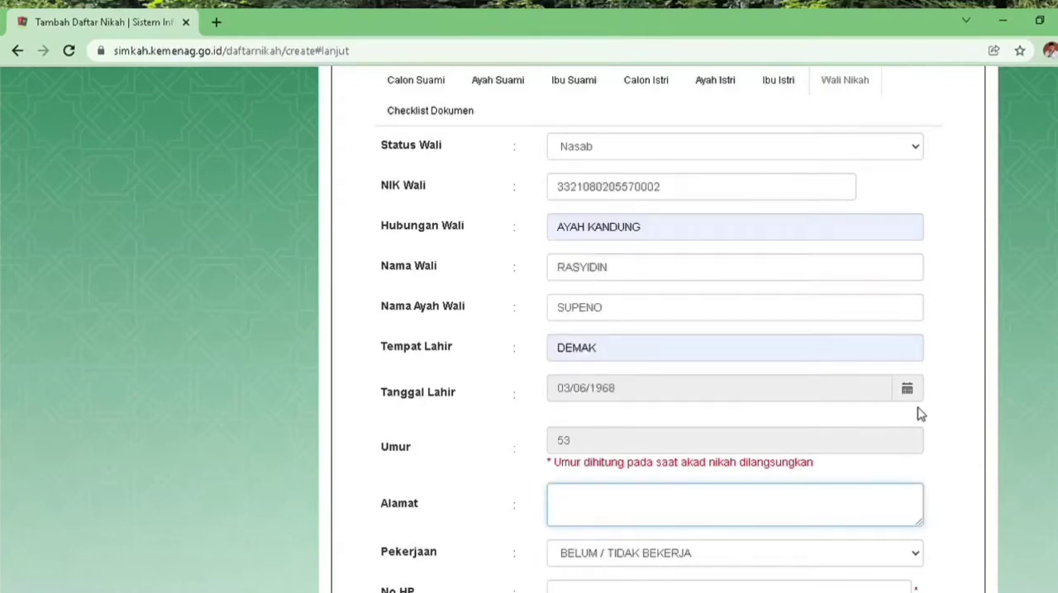
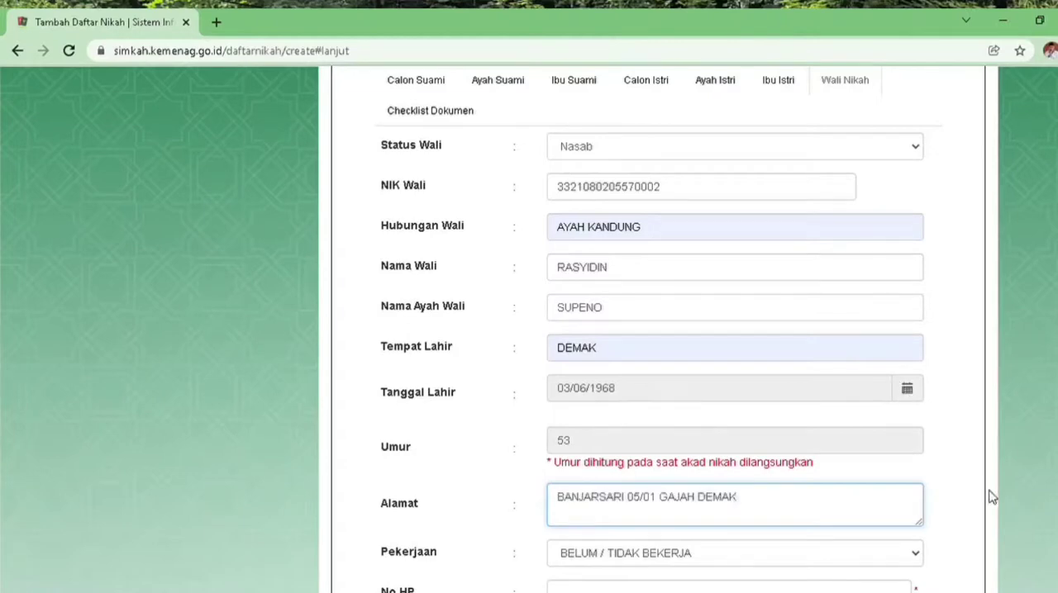
{"action": "left_click", "coordinate": [916, 558]}
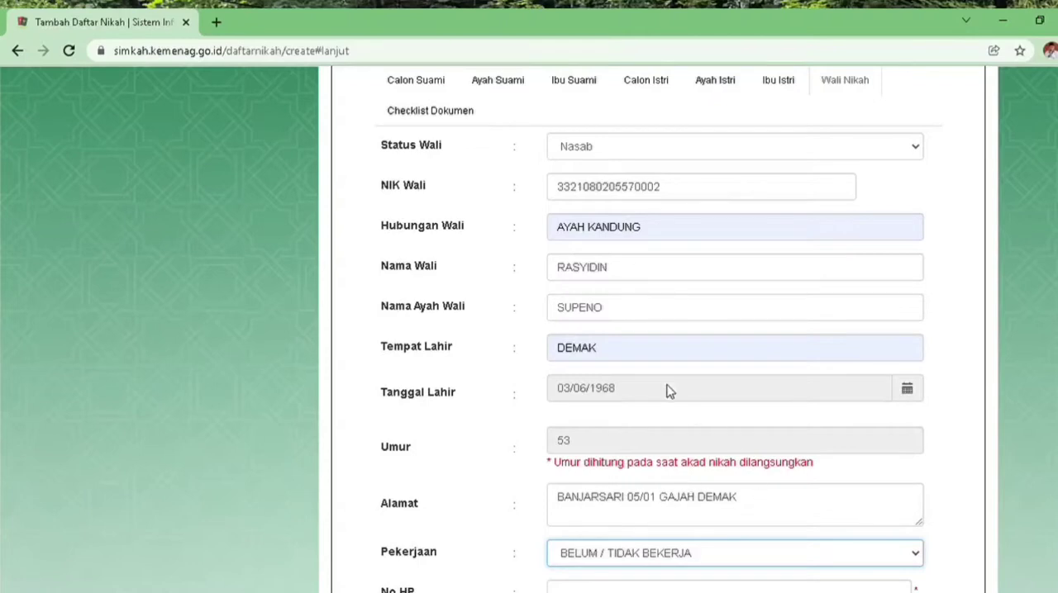
{"action": "left_click", "coordinate": [640, 360]}
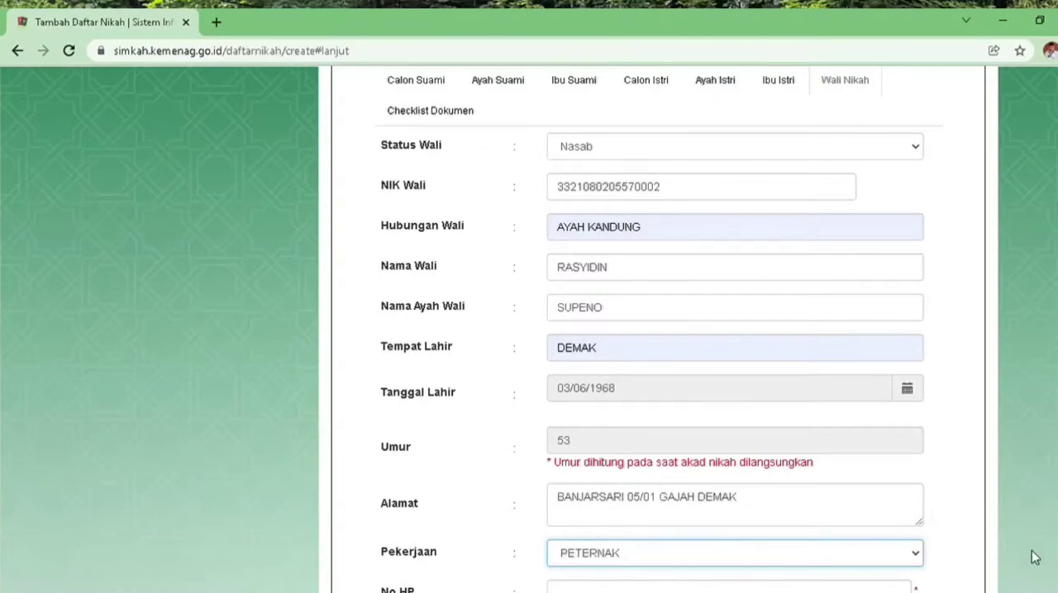
Enter the guardian's mobile phone number in the No HP field
{"action": "scroll", "coordinate": [659, 330], "scroll_direction": "down", "scroll_amount": 1}
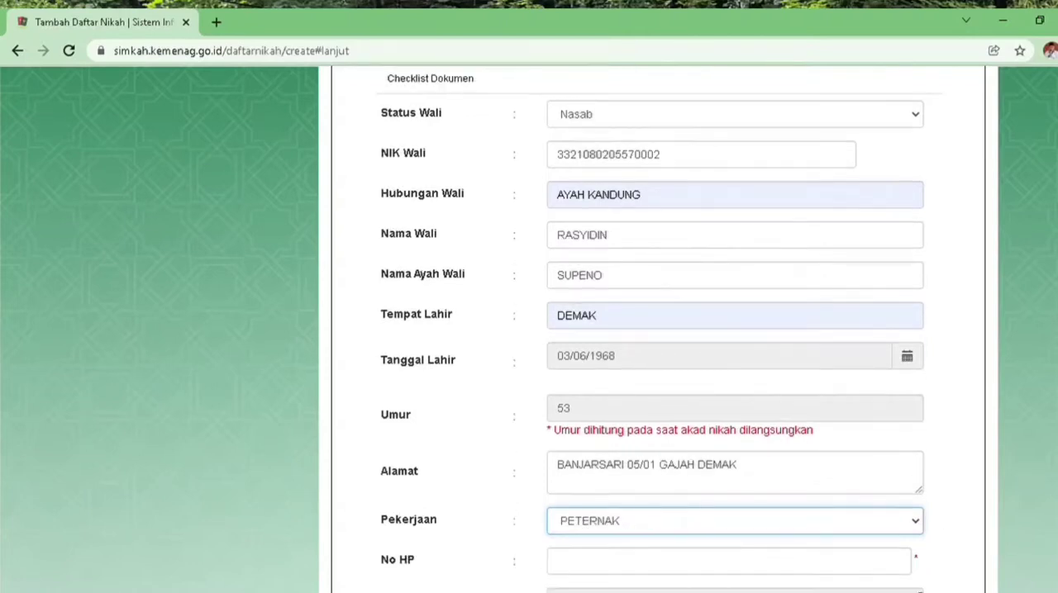
{"action": "left_click", "coordinate": [858, 562]}
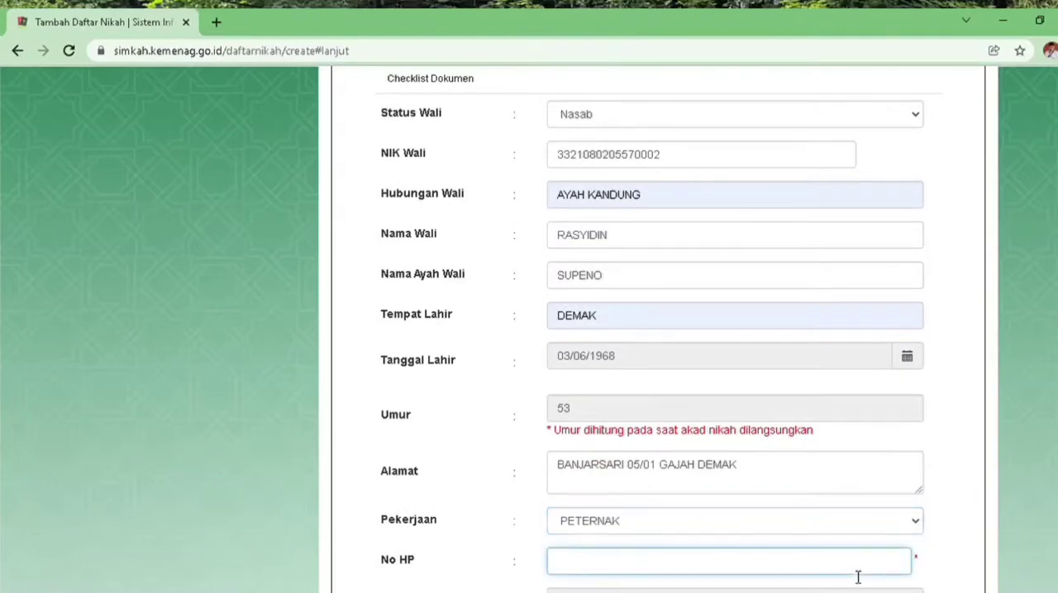
{"action": "left_click", "coordinate": [619, 481]}
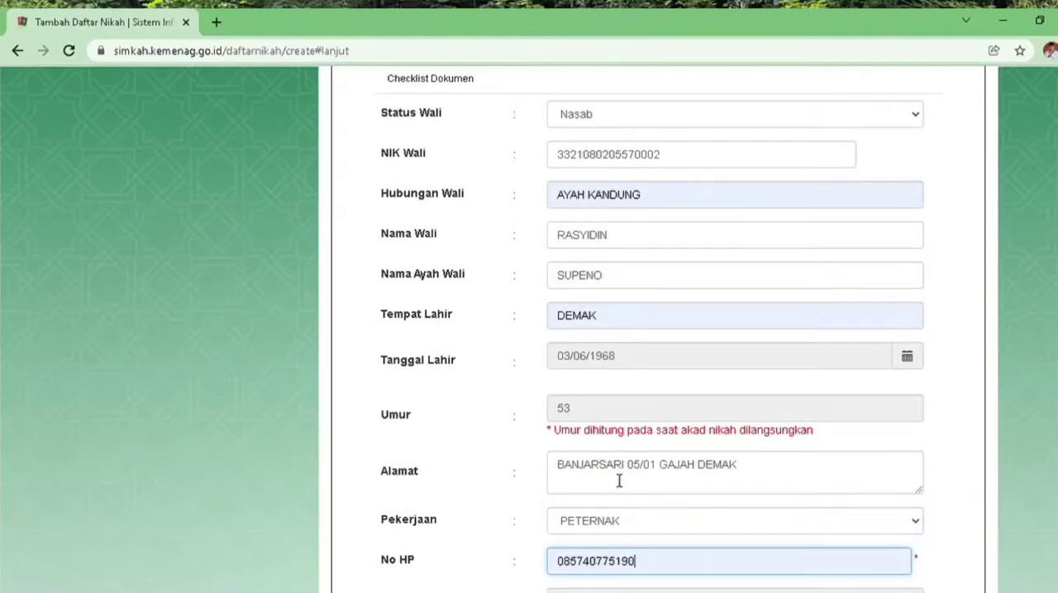
Correct the ending of the guardian's mobile phone number in the No HP field
{"action": "key", "text": "BackSpace"}
{"action": "key", "text": "BackSpace"}
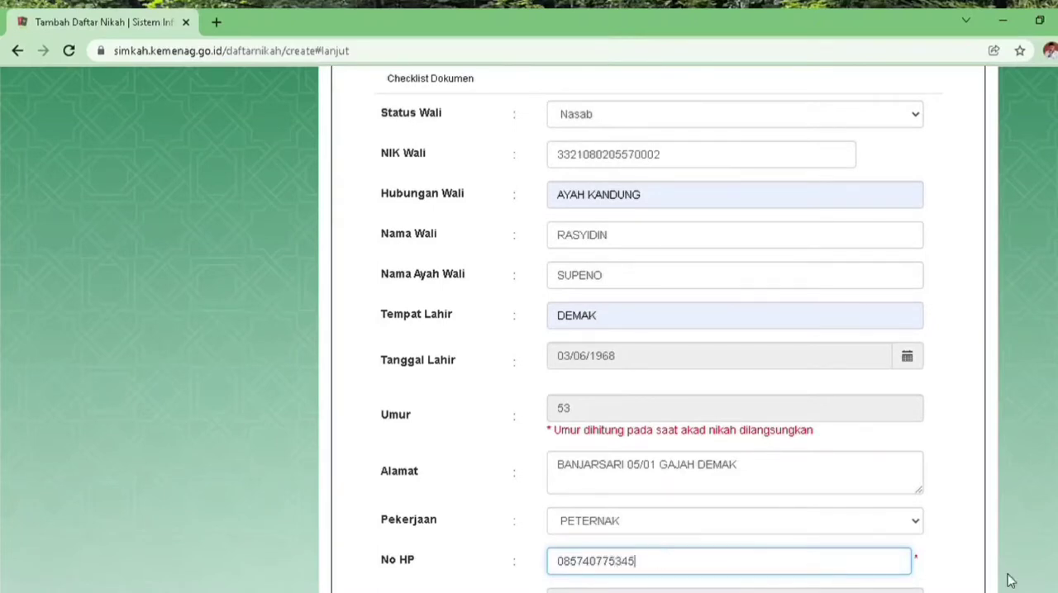
{"action": "scroll", "coordinate": [658, 331], "scroll_direction": "down", "scroll_amount": 3}
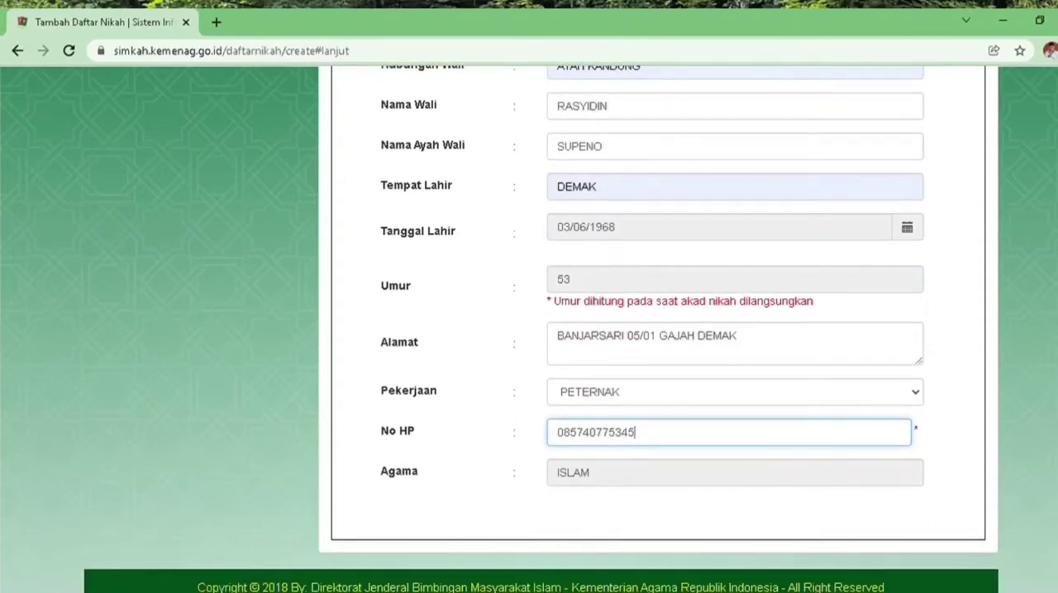
Go through the Checklist Dokumen section and tick the Perhatian statement to agree to the submission terms
{"action": "scroll", "coordinate": [507, 323], "scroll_direction": "up", "scroll_amount": 5}
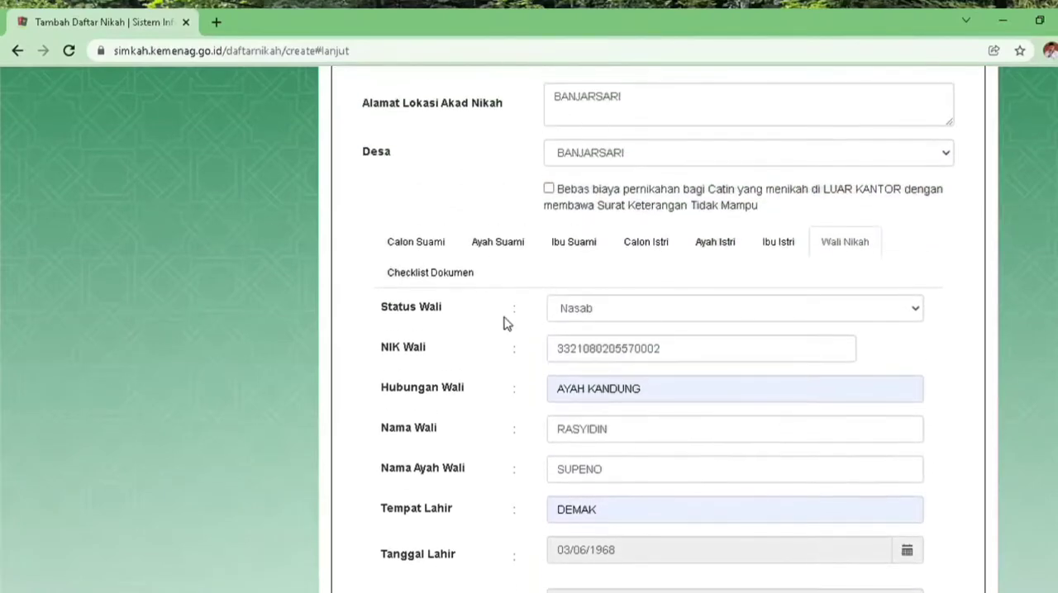
{"action": "left_click", "coordinate": [436, 278]}
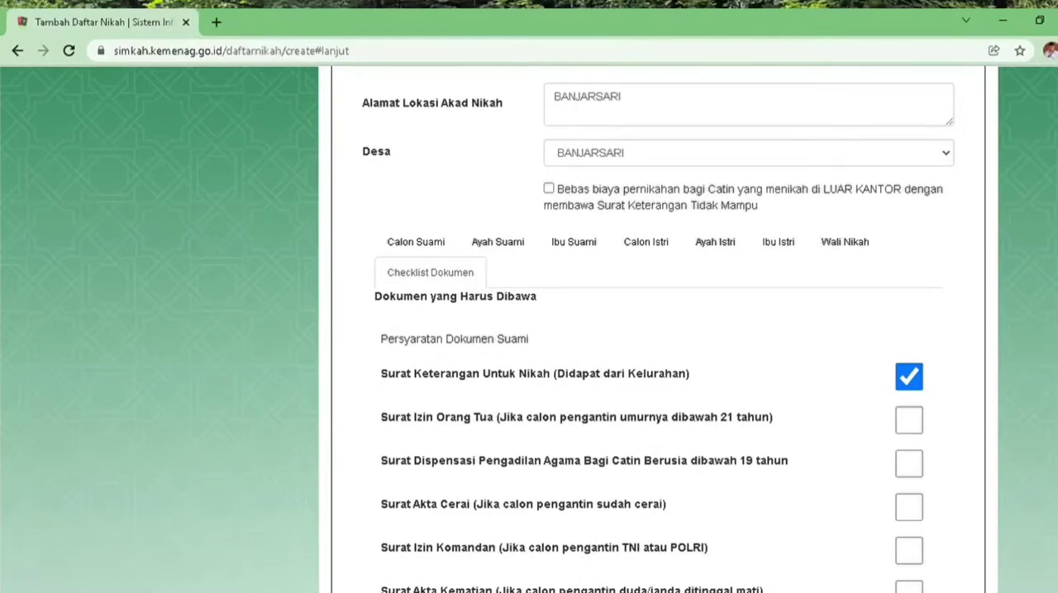
{"action": "scroll", "coordinate": [652, 331], "scroll_direction": "down", "scroll_amount": 6}
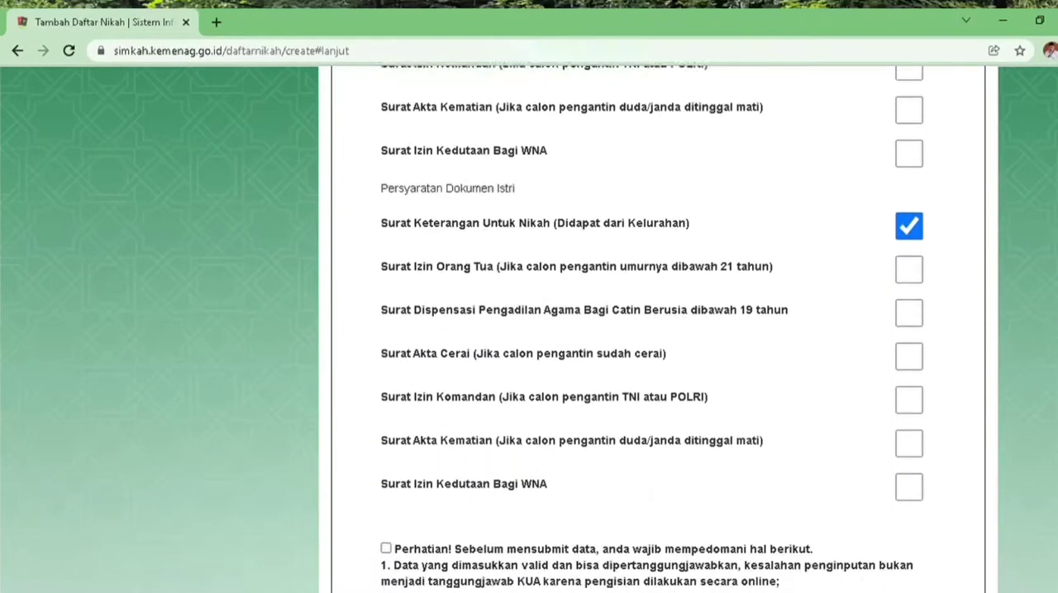
{"action": "scroll", "coordinate": [653, 330], "scroll_direction": "down", "scroll_amount": 2}
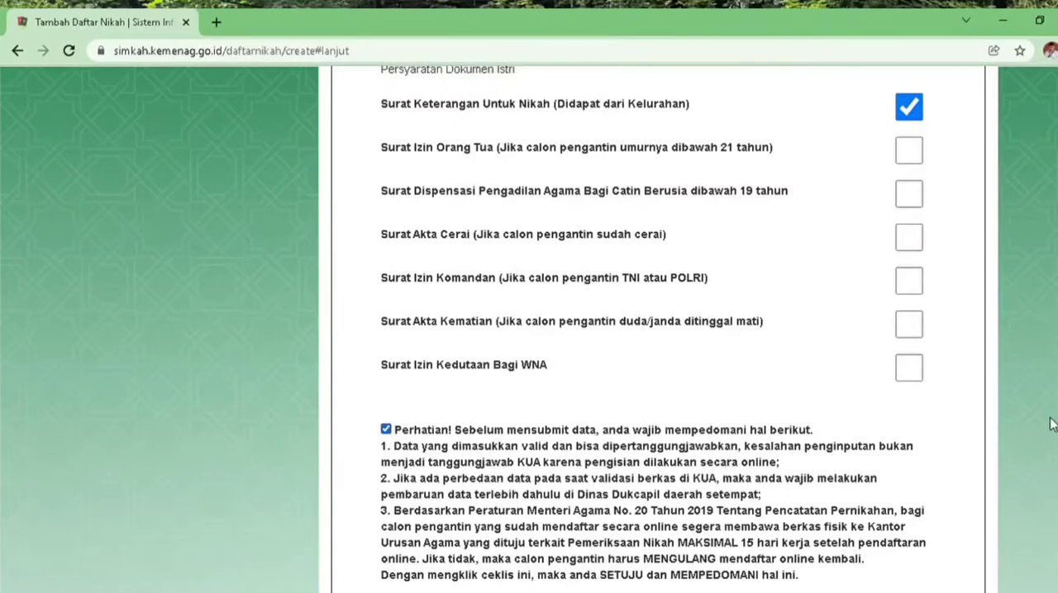
Submit the completed marriage registration form
{"action": "scroll", "coordinate": [653, 331], "scroll_direction": "down", "scroll_amount": 3}
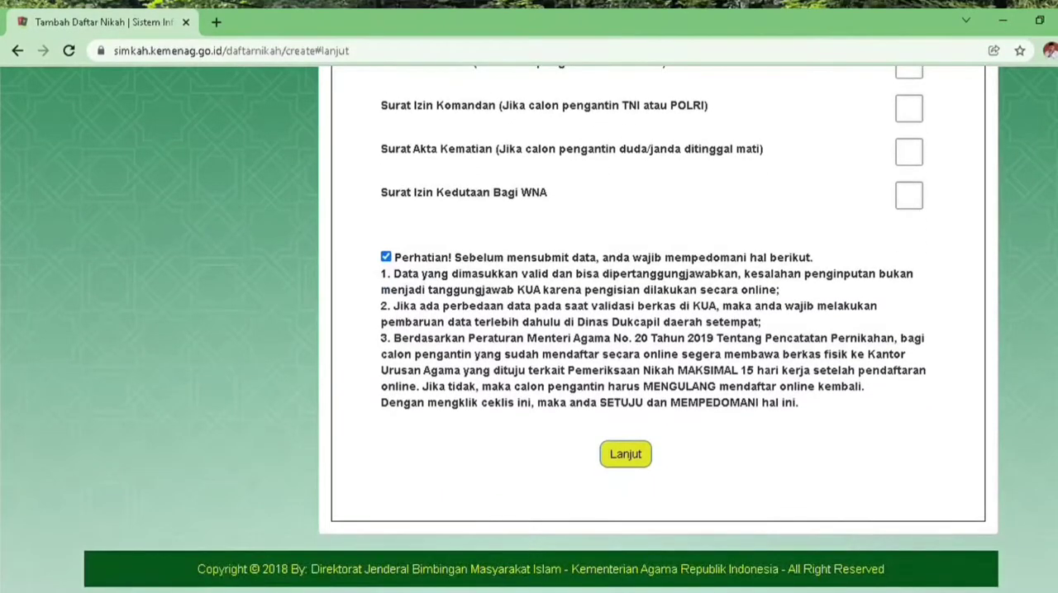
{"action": "left_click", "coordinate": [634, 461]}
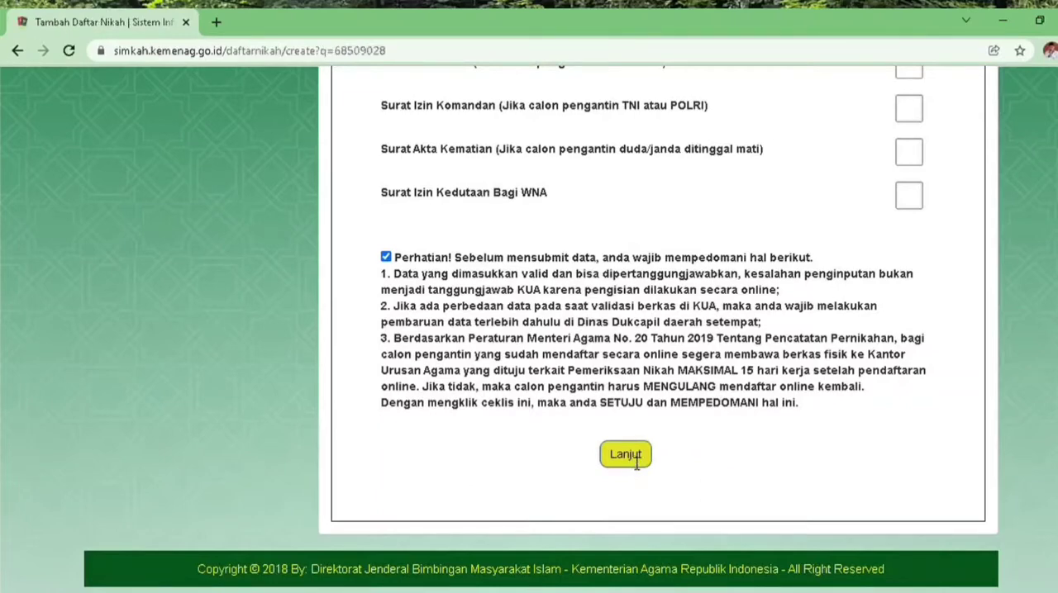
{"action": "left_click", "coordinate": [634, 457]}
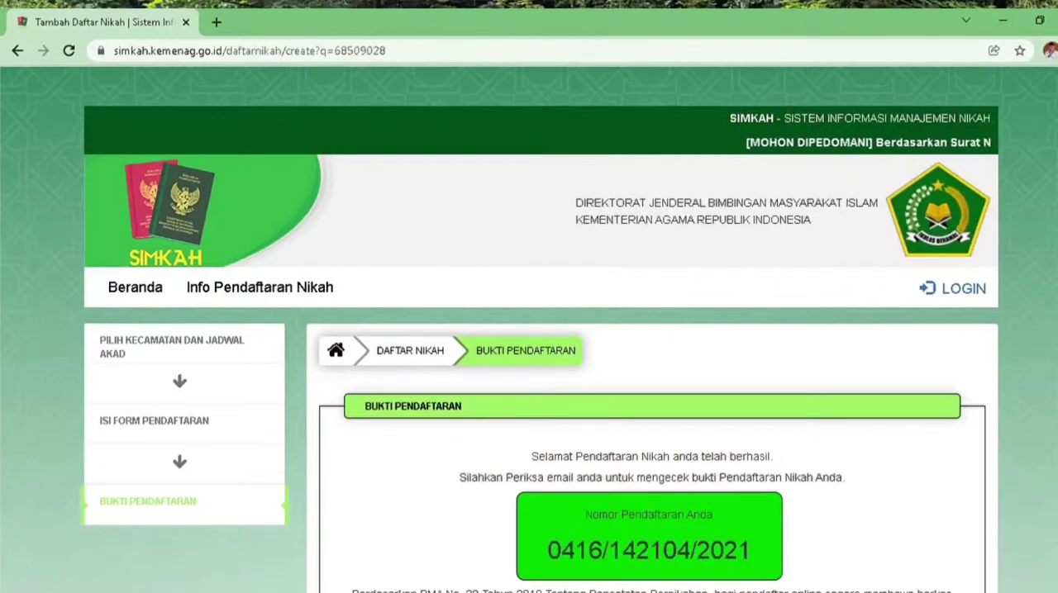
Open the Cetak Daftar Nikah print page for the registration proof and leave it without printing
{"action": "scroll", "coordinate": [540, 330], "scroll_direction": "down", "scroll_amount": 3}
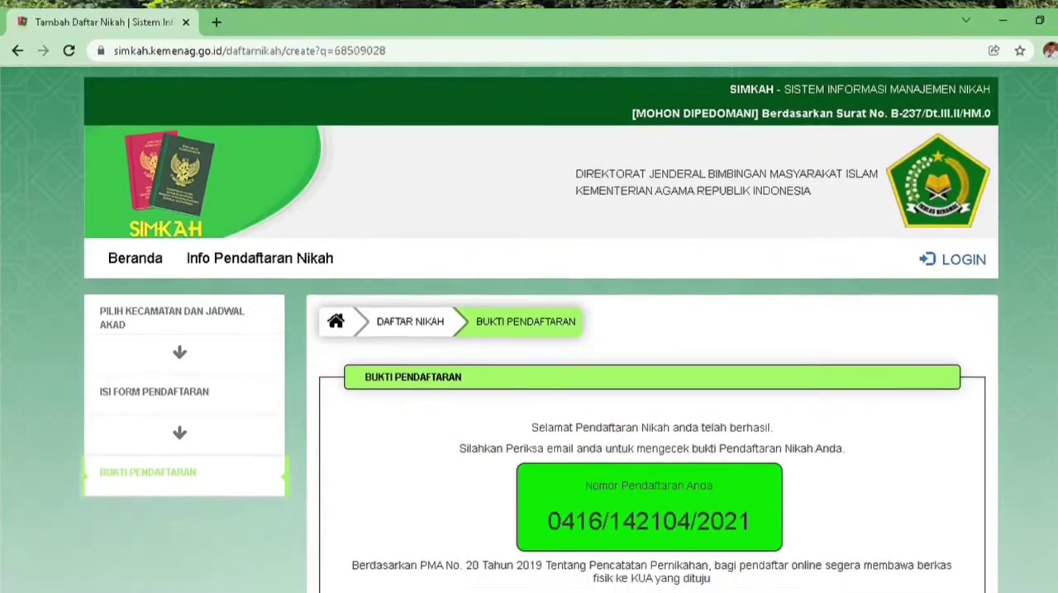
{"action": "scroll", "coordinate": [540, 331], "scroll_direction": "down", "scroll_amount": 3}
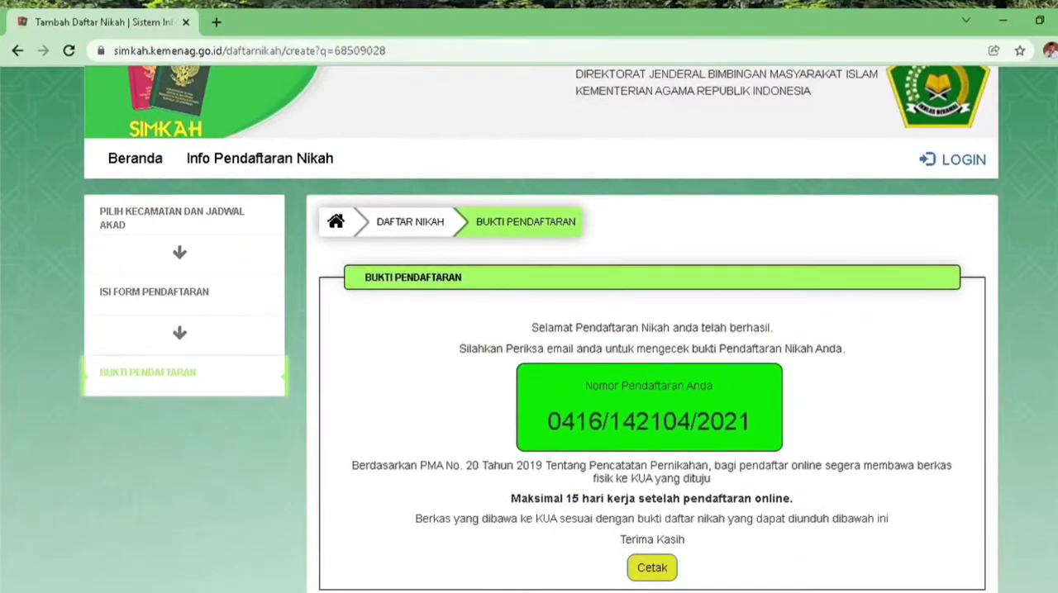
{"action": "left_click", "coordinate": [656, 570]}
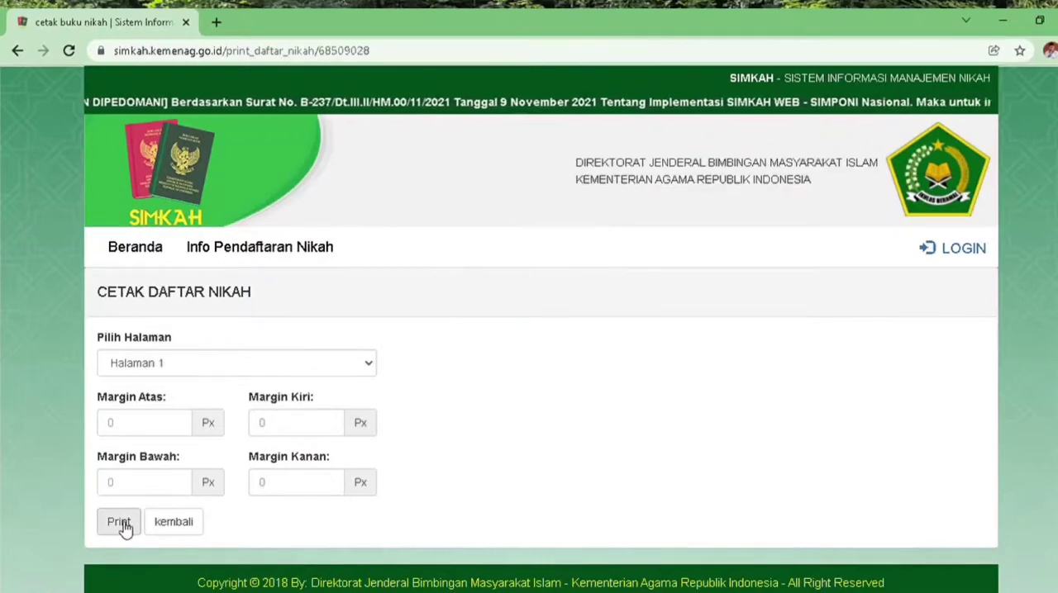
{"action": "left_click", "coordinate": [171, 529]}
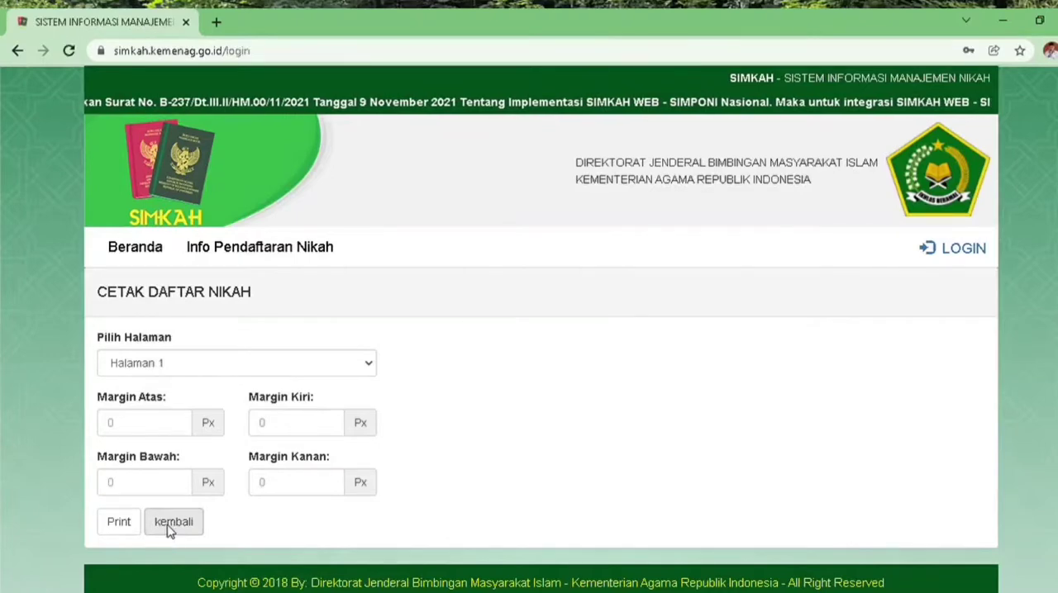